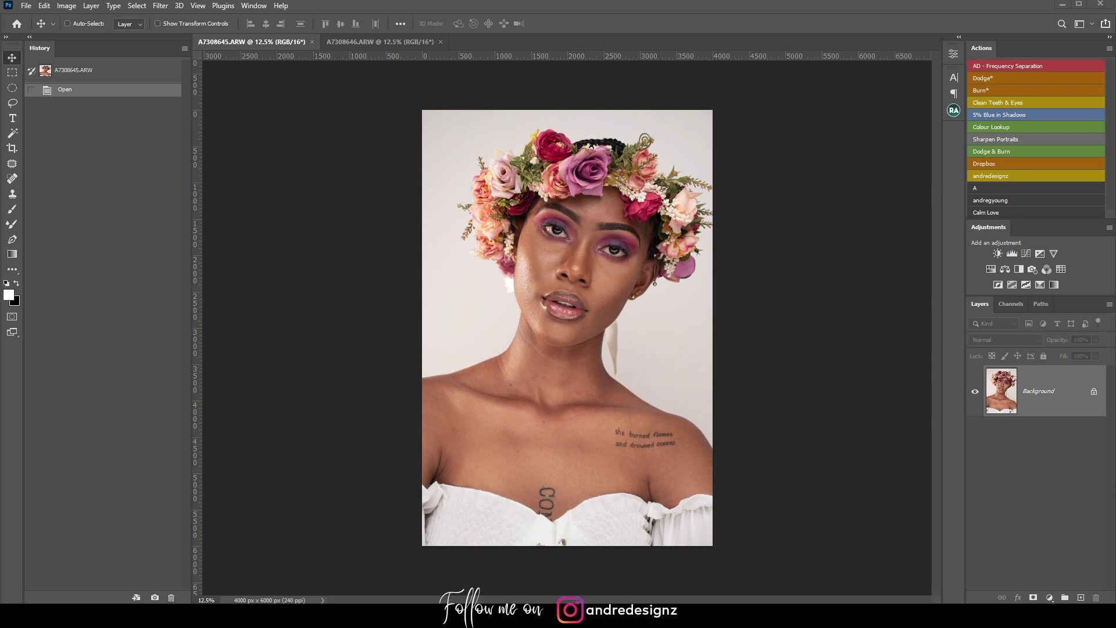
Step: Compare the two open portraits and examine the skin in A7308646.ARW up close and as a whole
{"action": "left_click", "coordinate": [381, 45]}
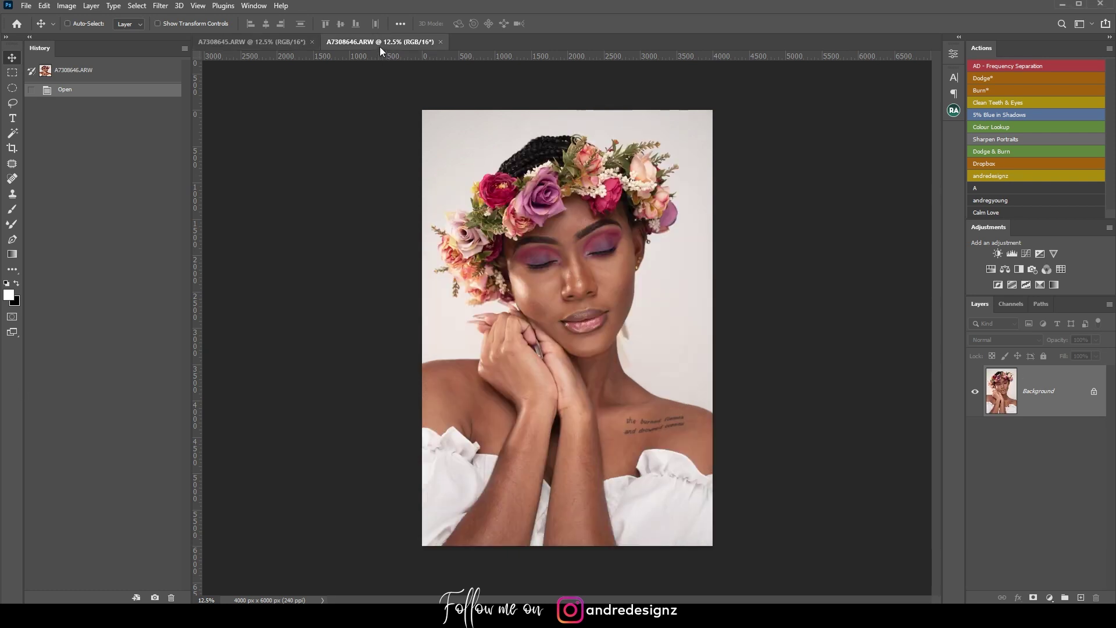
{"action": "left_click", "coordinate": [301, 40]}
{"action": "left_click", "coordinate": [369, 44]}
{"action": "scroll", "coordinate": [521, 319], "scroll_direction": "up", "scroll_amount": 4}
{"action": "scroll", "coordinate": [522, 321], "scroll_direction": "up", "scroll_amount": 2}
{"action": "scroll", "coordinate": [598, 140], "scroll_direction": "down", "scroll_amount": 3}
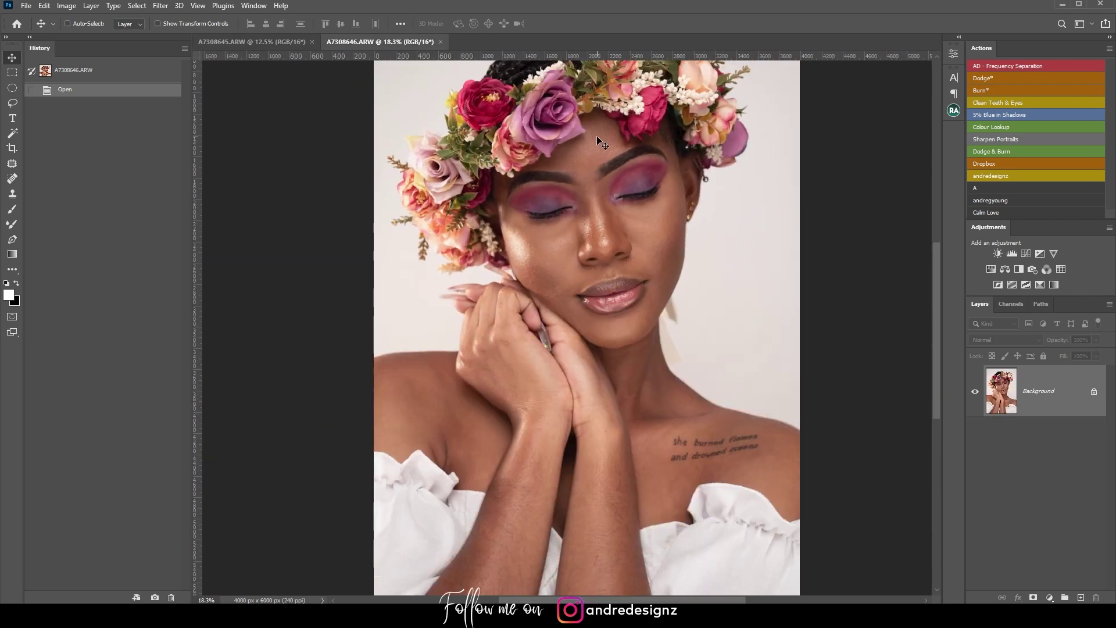
{"action": "scroll", "coordinate": [583, 153], "scroll_direction": "up", "scroll_amount": 2}
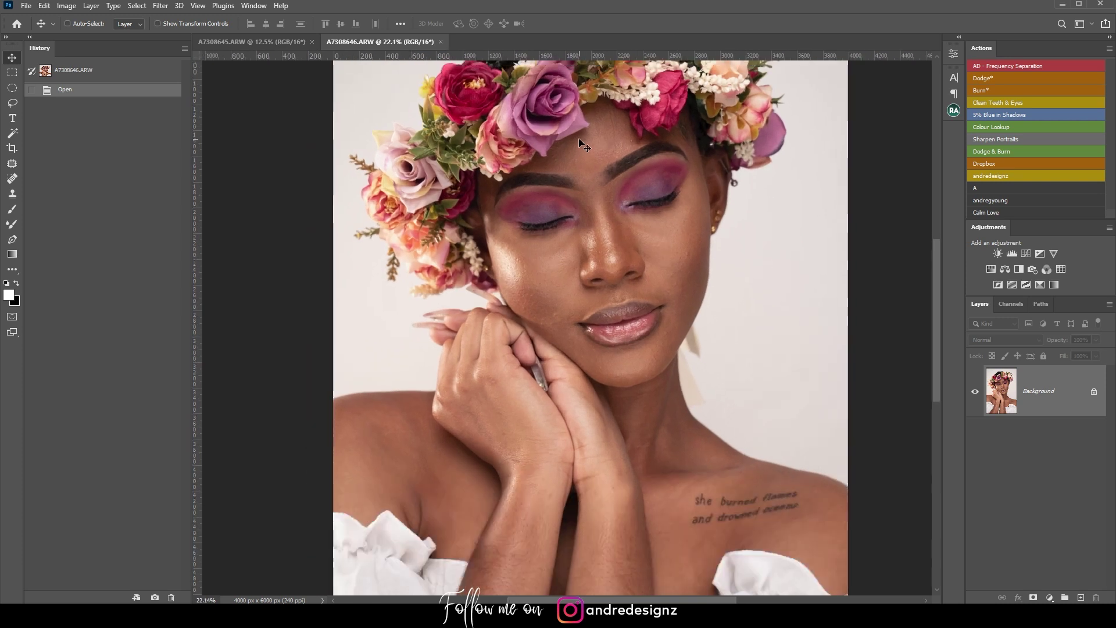
{"action": "scroll", "coordinate": [579, 146], "scroll_direction": "down", "scroll_amount": 3}
{"action": "scroll", "coordinate": [569, 131], "scroll_direction": "up", "scroll_amount": 3}
{"action": "scroll", "coordinate": [568, 127], "scroll_direction": "up", "scroll_amount": 2}
{"action": "scroll", "coordinate": [571, 145], "scroll_direction": "down", "scroll_amount": 5}
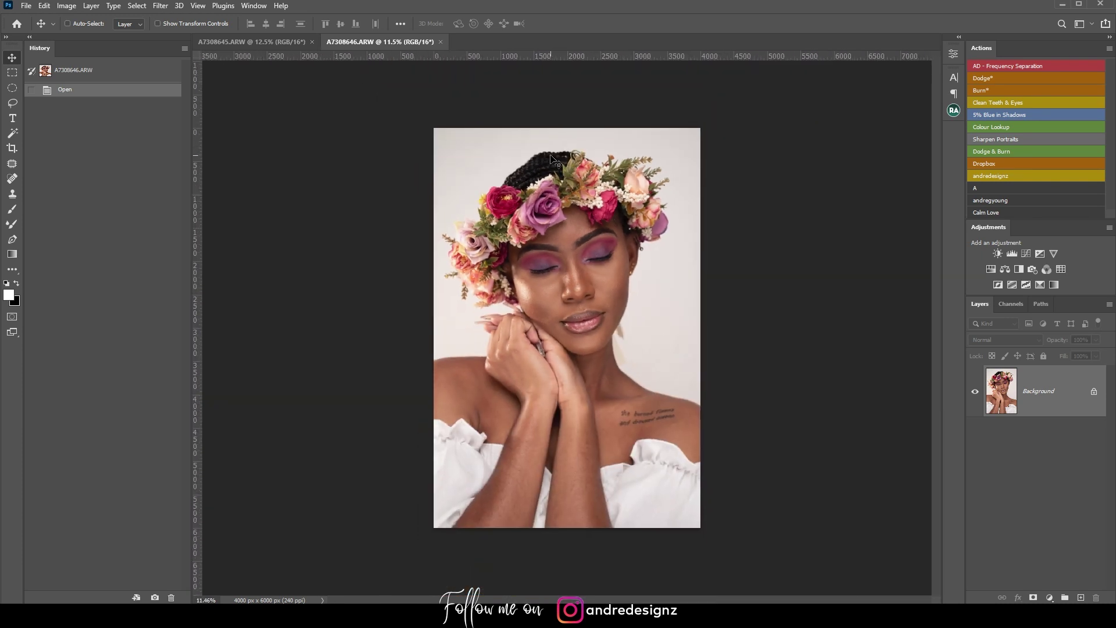
{"action": "scroll", "coordinate": [558, 171], "scroll_direction": "up", "scroll_amount": 1}
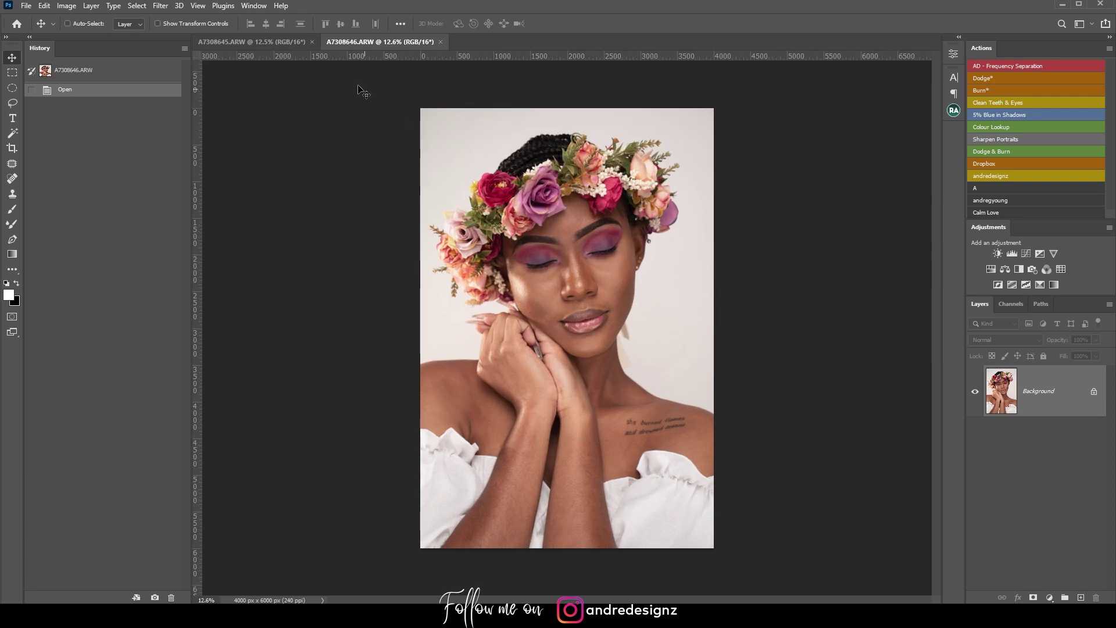
Step: Examine the skin on the face in A7308645.ARW up close and in the full portrait
{"action": "left_click", "coordinate": [277, 42]}
{"action": "scroll", "coordinate": [596, 207], "scroll_direction": "up", "scroll_amount": 7}
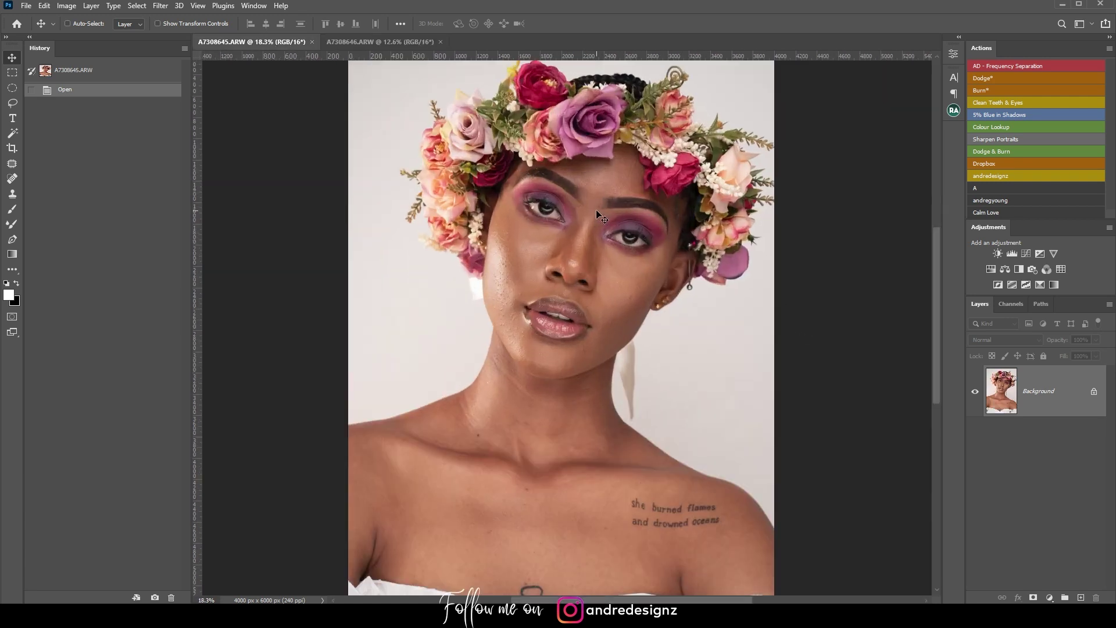
{"action": "scroll", "coordinate": [596, 208], "scroll_direction": "down", "scroll_amount": 4}
{"action": "scroll", "coordinate": [595, 210], "scroll_direction": "down", "scroll_amount": 1}
{"action": "scroll", "coordinate": [596, 210], "scroll_direction": "up", "scroll_amount": 5}
{"action": "scroll", "coordinate": [598, 213], "scroll_direction": "down", "scroll_amount": 5}
{"action": "scroll", "coordinate": [603, 218], "scroll_direction": "up", "scroll_amount": 1}
{"action": "scroll", "coordinate": [603, 220], "scroll_direction": "up", "scroll_amount": 5}
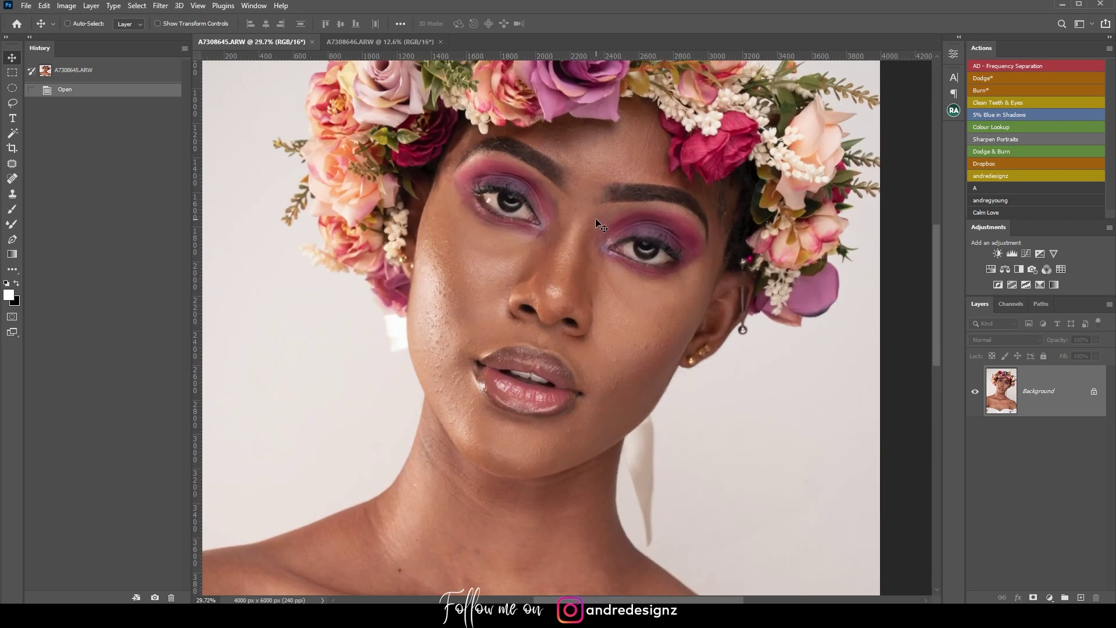
Step: Duplicate the Background layer of A7308645.ARW
{"action": "scroll", "coordinate": [596, 220], "scroll_direction": "up", "scroll_amount": 1}
{"action": "left_click_drag", "start_coordinate": [588, 195], "coordinate": [597, 220]}
{"action": "left_click_drag", "start_coordinate": [1055, 393], "coordinate": [1080, 596]}
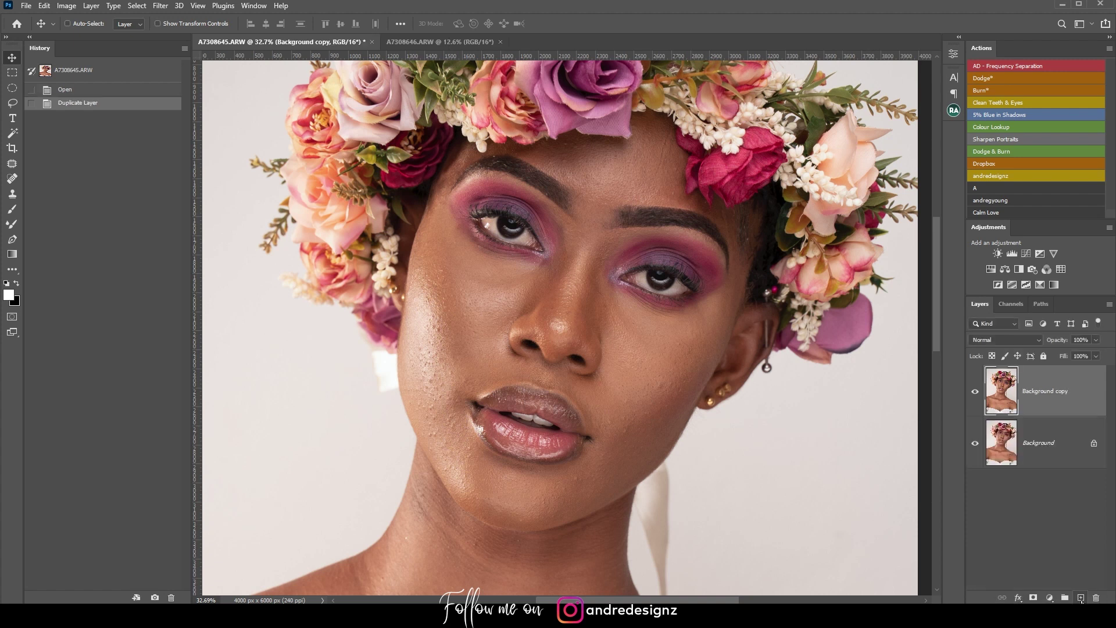
Step: Patch the blemishes in the middle of the forehead under the purple rose with the Patch tool
{"action": "left_click", "coordinate": [13, 167]}
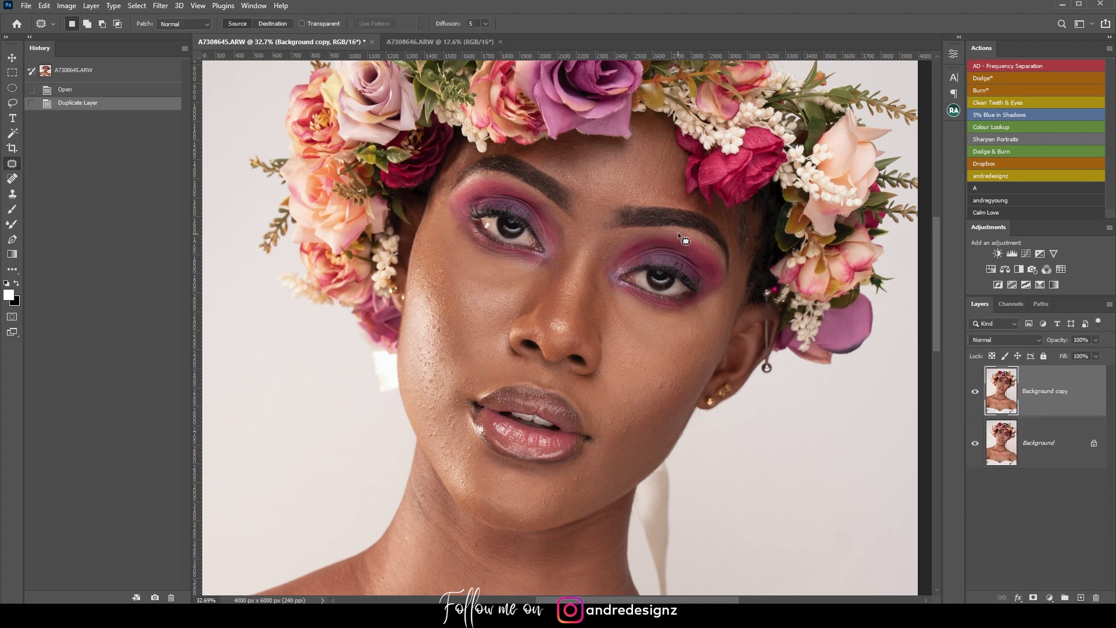
{"action": "scroll", "coordinate": [504, 179], "scroll_direction": "up", "scroll_amount": 3}
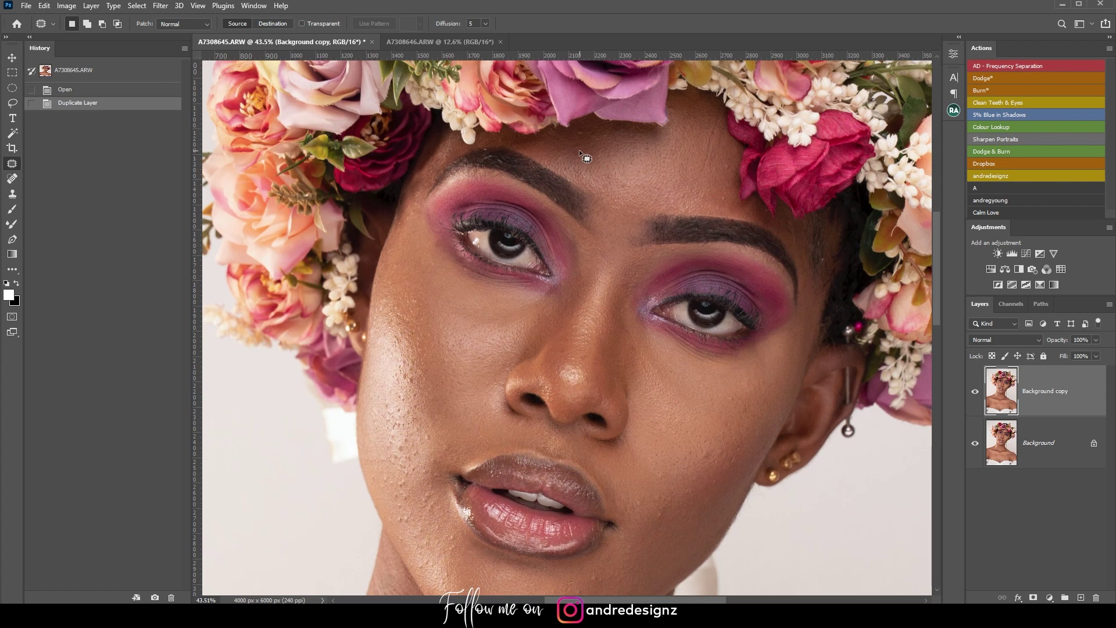
{"action": "left_click_drag", "start_coordinate": [588, 156], "coordinate": [583, 129]}
{"action": "key", "text": "ctrl+d"}
{"action": "mouse_move", "coordinate": [583, 133]}
{"action": "left_mouse_down"}
{"action": "mouse_move", "coordinate": [597, 152]}
{"action": "mouse_move", "coordinate": [573, 155]}
{"action": "left_mouse_up"}
{"action": "key", "text": "ctrl+d"}
{"action": "mouse_move", "coordinate": [575, 158]}
{"action": "left_mouse_down"}
{"action": "mouse_move", "coordinate": [622, 182]}
{"action": "mouse_move", "coordinate": [643, 176]}
{"action": "left_mouse_up"}
{"action": "key", "text": "ctrl+d"}
{"action": "key", "text": "ctrl+d"}
Step: Patch the forehead blemishes beside the magenta rose and down to the eyebrow below it
{"action": "mouse_move", "coordinate": [712, 131]}
{"action": "left_mouse_down"}
{"action": "mouse_move", "coordinate": [701, 159]}
{"action": "mouse_move", "coordinate": [718, 156]}
{"action": "left_mouse_up"}
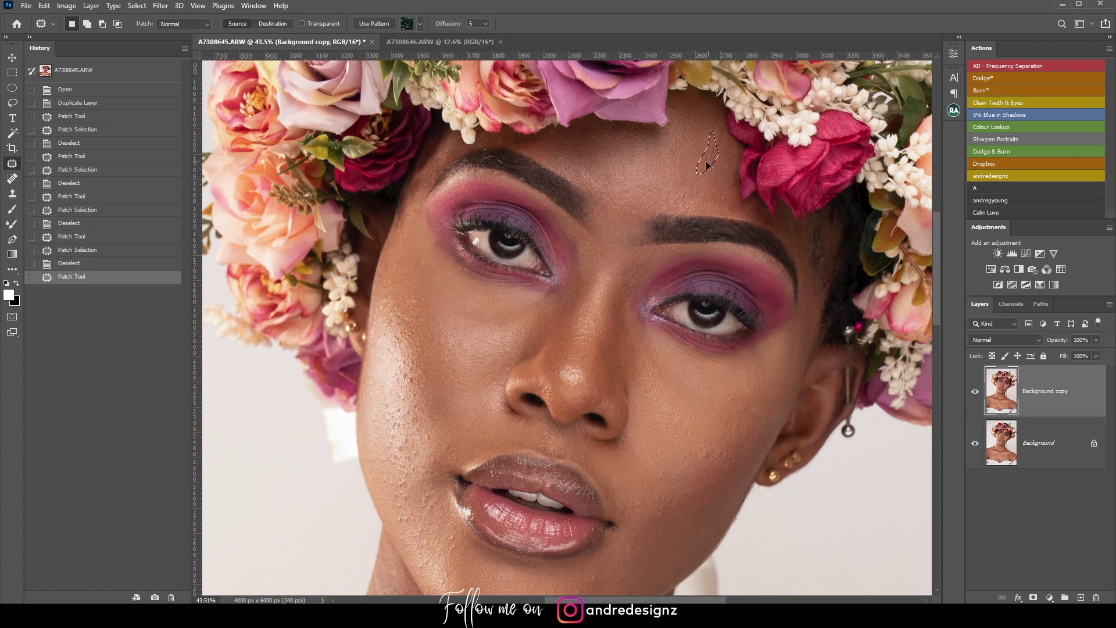
{"action": "left_click_drag", "start_coordinate": [719, 114], "coordinate": [698, 133]}
{"action": "key", "text": "ctrl+d"}
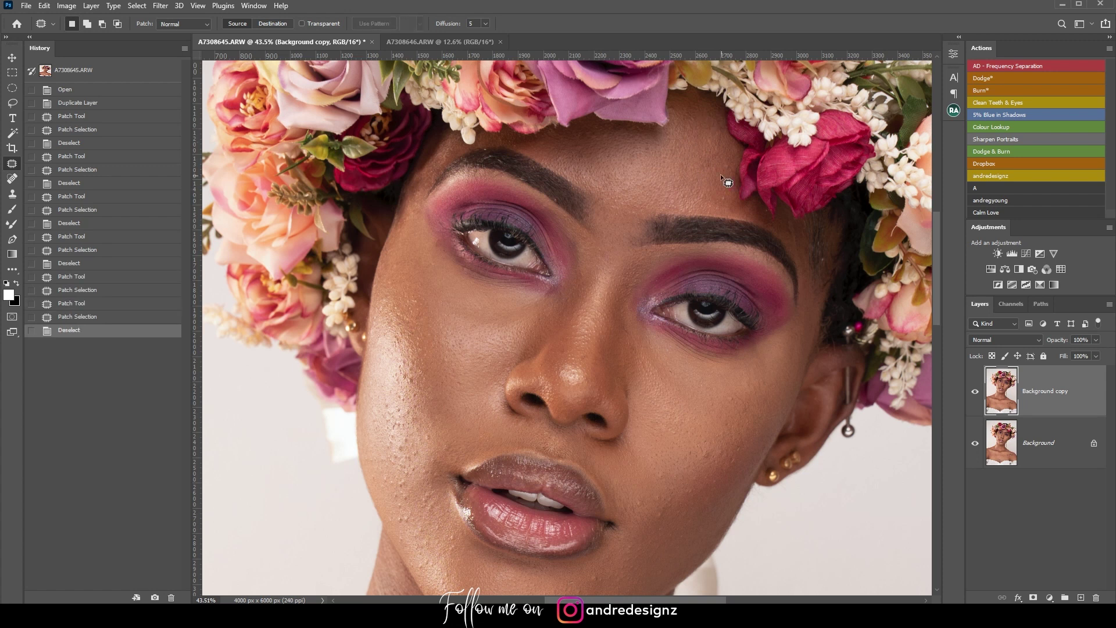
{"action": "left_click_drag", "start_coordinate": [725, 168], "coordinate": [726, 191]}
{"action": "key", "text": "ctrl+d"}
{"action": "key", "text": "ctrl+d"}
{"action": "mouse_move", "coordinate": [729, 197]}
{"action": "left_mouse_down"}
{"action": "mouse_move", "coordinate": [719, 188]}
{"action": "mouse_move", "coordinate": [704, 203]}
{"action": "mouse_move", "coordinate": [705, 189]}
{"action": "left_mouse_up"}
{"action": "key", "text": "ctrl+d"}
{"action": "mouse_move", "coordinate": [705, 196]}
{"action": "left_mouse_down"}
{"action": "mouse_move", "coordinate": [714, 186]}
{"action": "mouse_move", "coordinate": [685, 191]}
{"action": "left_mouse_up"}
{"action": "key", "text": "ctrl+d"}
{"action": "left_click_drag", "start_coordinate": [688, 193], "coordinate": [683, 183]}
{"action": "key", "text": "ctrl+d"}
Step: Patch the small blemish just above the opposite eyebrow
{"action": "left_click_drag", "start_coordinate": [484, 145], "coordinate": [486, 146]}
{"action": "left_click_drag", "start_coordinate": [486, 149], "coordinate": [497, 144]}
{"action": "key", "text": "ctrl+d"}
Step: Patch the bumps on the upper part of the shiny cheek below the eye
{"action": "left_click_drag", "start_coordinate": [593, 223], "coordinate": [705, 75]}
{"action": "left_click_drag", "start_coordinate": [597, 147], "coordinate": [706, 134]}
{"action": "left_click_drag", "start_coordinate": [626, 220], "coordinate": [631, 216]}
{"action": "mouse_move", "coordinate": [630, 220]}
{"action": "left_mouse_down"}
{"action": "mouse_move", "coordinate": [635, 229]}
{"action": "mouse_move", "coordinate": [624, 213]}
{"action": "left_mouse_up"}
{"action": "key", "text": "ctrl+d"}
{"action": "left_click_drag", "start_coordinate": [623, 219], "coordinate": [623, 253]}
{"action": "key", "text": "ctrl+d"}
{"action": "left_click_drag", "start_coordinate": [621, 252], "coordinate": [610, 246]}
{"action": "key", "text": "ctrl+d"}
{"action": "mouse_move", "coordinate": [610, 246]}
{"action": "left_mouse_down"}
{"action": "mouse_move", "coordinate": [612, 275]}
{"action": "mouse_move", "coordinate": [618, 261]}
{"action": "left_mouse_up"}
{"action": "key", "text": "ctrl+d"}
{"action": "mouse_move", "coordinate": [618, 264]}
{"action": "left_mouse_down"}
{"action": "mouse_move", "coordinate": [628, 285]}
{"action": "mouse_move", "coordinate": [627, 271]}
{"action": "mouse_move", "coordinate": [656, 267]}
{"action": "mouse_move", "coordinate": [642, 263]}
{"action": "mouse_move", "coordinate": [629, 282]}
{"action": "left_mouse_up"}
{"action": "key", "text": "ctrl+d"}
Step: Patch the remaining bumps lower on the shiny cheek, down toward the mouth
{"action": "key", "text": "ctrl+d"}
{"action": "key", "text": "ctrl+d"}
{"action": "mouse_move", "coordinate": [628, 283]}
{"action": "left_mouse_down"}
{"action": "mouse_move", "coordinate": [631, 272]}
{"action": "mouse_move", "coordinate": [647, 291]}
{"action": "left_mouse_up"}
{"action": "key", "text": "ctrl+d"}
{"action": "mouse_move", "coordinate": [645, 294]}
{"action": "left_mouse_down"}
{"action": "mouse_move", "coordinate": [647, 283]}
{"action": "mouse_move", "coordinate": [621, 300]}
{"action": "mouse_move", "coordinate": [629, 294]}
{"action": "left_mouse_up"}
{"action": "left_click_drag", "start_coordinate": [628, 296], "coordinate": [652, 279]}
{"action": "key", "text": "ctrl+d"}
{"action": "key", "text": "ctrl+d"}
{"action": "mouse_move", "coordinate": [647, 279]}
{"action": "left_mouse_down"}
{"action": "mouse_move", "coordinate": [653, 270]}
{"action": "mouse_move", "coordinate": [661, 307]}
{"action": "left_mouse_up"}
{"action": "key", "text": "ctrl+d"}
{"action": "mouse_move", "coordinate": [658, 314]}
{"action": "left_mouse_down"}
{"action": "mouse_move", "coordinate": [656, 328]}
{"action": "mouse_move", "coordinate": [627, 319]}
{"action": "left_mouse_up"}
{"action": "key", "text": "ctrl+d"}
{"action": "mouse_move", "coordinate": [626, 323]}
{"action": "left_mouse_down"}
{"action": "mouse_move", "coordinate": [639, 329]}
{"action": "mouse_move", "coordinate": [628, 342]}
{"action": "left_mouse_up"}
{"action": "key", "text": "ctrl+d"}
{"action": "left_click_drag", "start_coordinate": [627, 348], "coordinate": [630, 329]}
{"action": "left_click_drag", "start_coordinate": [634, 339], "coordinate": [639, 326]}
{"action": "key", "text": "ctrl+d"}
Step: Patch the small blemishes in the central part of the face around the nose and mouth
{"action": "left_click_drag", "start_coordinate": [679, 256], "coordinate": [511, 164]}
{"action": "left_click_drag", "start_coordinate": [654, 196], "coordinate": [581, 262]}
{"action": "mouse_move", "coordinate": [682, 260]}
{"action": "left_mouse_down"}
{"action": "mouse_move", "coordinate": [643, 296]}
{"action": "mouse_move", "coordinate": [666, 303]}
{"action": "mouse_move", "coordinate": [651, 320]}
{"action": "mouse_move", "coordinate": [657, 305]}
{"action": "mouse_move", "coordinate": [637, 317]}
{"action": "mouse_move", "coordinate": [640, 298]}
{"action": "mouse_move", "coordinate": [611, 331]}
{"action": "left_mouse_up"}
{"action": "key", "text": "ctrl+d"}
{"action": "key", "text": "ctrl+d"}
{"action": "key", "text": "ctrl+d"}
{"action": "key", "text": "ctrl+d"}
{"action": "key", "text": "ctrl+d"}
{"action": "mouse_move", "coordinate": [578, 395]}
{"action": "left_mouse_down"}
{"action": "mouse_move", "coordinate": [580, 379]}
{"action": "mouse_move", "coordinate": [557, 388]}
{"action": "mouse_move", "coordinate": [570, 400]}
{"action": "left_mouse_up"}
{"action": "key", "text": "ctrl+d"}
{"action": "scroll", "coordinate": [707, 311], "scroll_direction": "up", "scroll_amount": 3}
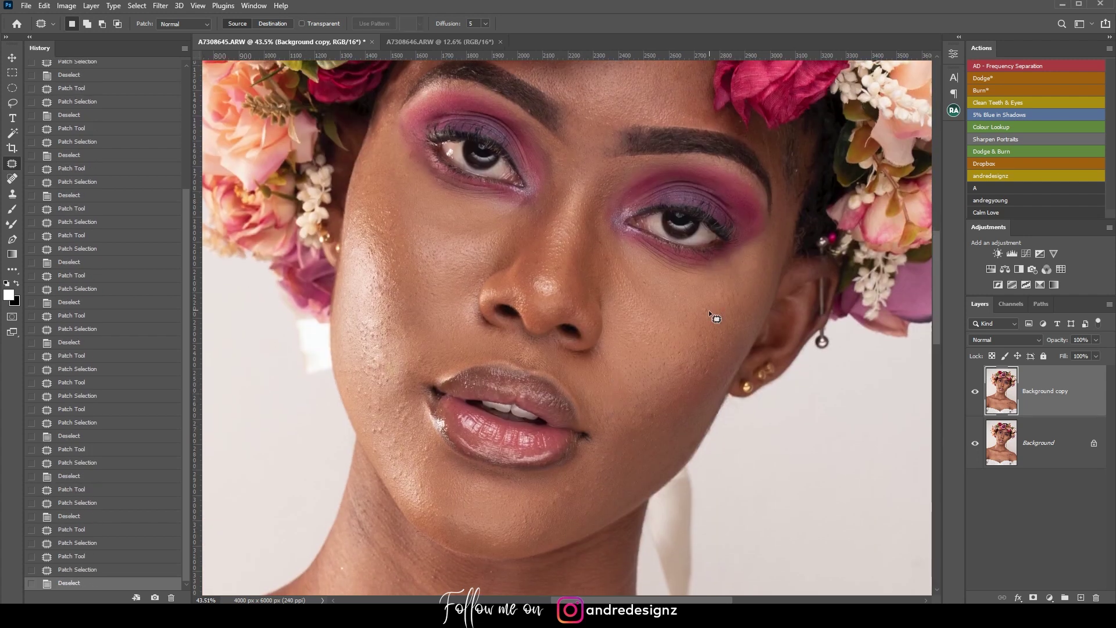
Step: Patch the small blemishes on the opposite cheek, in front of the earrings
{"action": "left_click_drag", "start_coordinate": [712, 311], "coordinate": [718, 314]}
{"action": "mouse_move", "coordinate": [718, 315]}
{"action": "left_mouse_down"}
{"action": "mouse_move", "coordinate": [702, 317]}
{"action": "mouse_move", "coordinate": [689, 357]}
{"action": "left_mouse_up"}
{"action": "key", "text": "ctrl+d"}
{"action": "left_click_drag", "start_coordinate": [689, 357], "coordinate": [713, 362]}
{"action": "key", "text": "ctrl+d"}
{"action": "left_click_drag", "start_coordinate": [704, 372], "coordinate": [700, 370]}
{"action": "key", "text": "ctrl+d"}
Step: Patch the remaining blemishes on the lower face and chin
{"action": "mouse_move", "coordinate": [604, 225]}
{"action": "left_mouse_down"}
{"action": "mouse_move", "coordinate": [630, 409]}
{"action": "mouse_move", "coordinate": [709, 232]}
{"action": "mouse_move", "coordinate": [692, 165]}
{"action": "mouse_move", "coordinate": [746, 190]}
{"action": "mouse_move", "coordinate": [738, 217]}
{"action": "left_mouse_up"}
{"action": "key", "text": "ctrl+d"}
{"action": "mouse_move", "coordinate": [739, 218]}
{"action": "left_mouse_down"}
{"action": "mouse_move", "coordinate": [768, 227]}
{"action": "mouse_move", "coordinate": [749, 271]}
{"action": "left_mouse_up"}
{"action": "key", "text": "ctrl+d"}
{"action": "left_click_drag", "start_coordinate": [748, 271], "coordinate": [770, 285]}
{"action": "key", "text": "ctrl+d"}
{"action": "left_click_drag", "start_coordinate": [760, 251], "coordinate": [595, 350]}
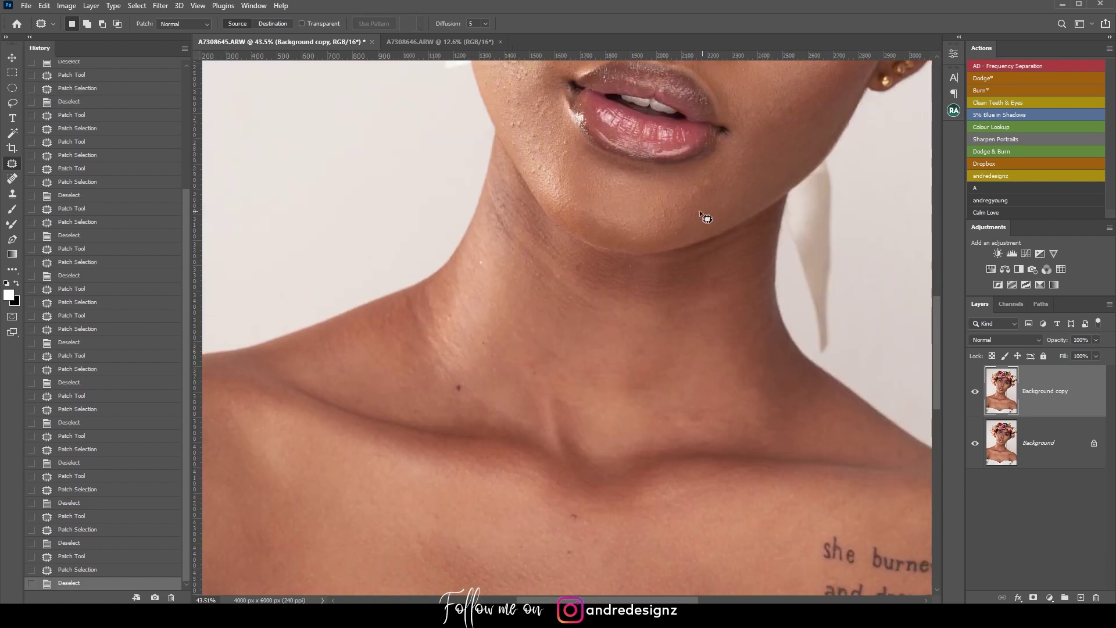
{"action": "left_click_drag", "start_coordinate": [697, 185], "coordinate": [708, 186]}
{"action": "left_click_drag", "start_coordinate": [705, 187], "coordinate": [717, 206]}
{"action": "key", "text": "ctrl+d"}
Step: Patch the blemishes along the jawline and on the neck
{"action": "mouse_move", "coordinate": [748, 154]}
{"action": "left_mouse_down"}
{"action": "mouse_move", "coordinate": [803, 113]}
{"action": "mouse_move", "coordinate": [782, 131]}
{"action": "left_mouse_up"}
{"action": "key", "text": "ctrl+d"}
{"action": "key", "text": "ctrl+d"}
{"action": "mouse_move", "coordinate": [640, 150]}
{"action": "left_mouse_down"}
{"action": "mouse_move", "coordinate": [772, 223]}
{"action": "mouse_move", "coordinate": [692, 230]}
{"action": "mouse_move", "coordinate": [711, 236]}
{"action": "mouse_move", "coordinate": [674, 198]}
{"action": "mouse_move", "coordinate": [647, 196]}
{"action": "mouse_move", "coordinate": [673, 169]}
{"action": "mouse_move", "coordinate": [684, 216]}
{"action": "left_mouse_up"}
{"action": "key", "text": "ctrl+d"}
{"action": "key", "text": "ctrl+d"}
{"action": "key", "text": "ctrl+d"}
{"action": "key", "text": "ctrl+d"}
Step: Patch the spots on the chest below the collarbones
{"action": "mouse_move", "coordinate": [659, 436]}
{"action": "left_mouse_down"}
{"action": "mouse_move", "coordinate": [699, 136]}
{"action": "mouse_move", "coordinate": [717, 146]}
{"action": "left_mouse_up"}
{"action": "key", "text": "ctrl+d"}
{"action": "mouse_move", "coordinate": [718, 145]}
{"action": "left_mouse_down"}
{"action": "mouse_move", "coordinate": [749, 140]}
{"action": "mouse_move", "coordinate": [749, 150]}
{"action": "mouse_move", "coordinate": [757, 138]}
{"action": "left_mouse_up"}
{"action": "mouse_move", "coordinate": [731, 282]}
{"action": "left_mouse_down"}
{"action": "mouse_move", "coordinate": [772, 301]}
{"action": "mouse_move", "coordinate": [751, 286]}
{"action": "left_mouse_up"}
{"action": "key", "text": "ctrl+d"}
{"action": "key", "text": "ctrl+d"}
{"action": "mouse_move", "coordinate": [751, 290]}
{"action": "left_mouse_down"}
{"action": "mouse_move", "coordinate": [762, 324]}
{"action": "mouse_move", "coordinate": [779, 318]}
{"action": "left_mouse_up"}
{"action": "left_click", "coordinate": [782, 316]}
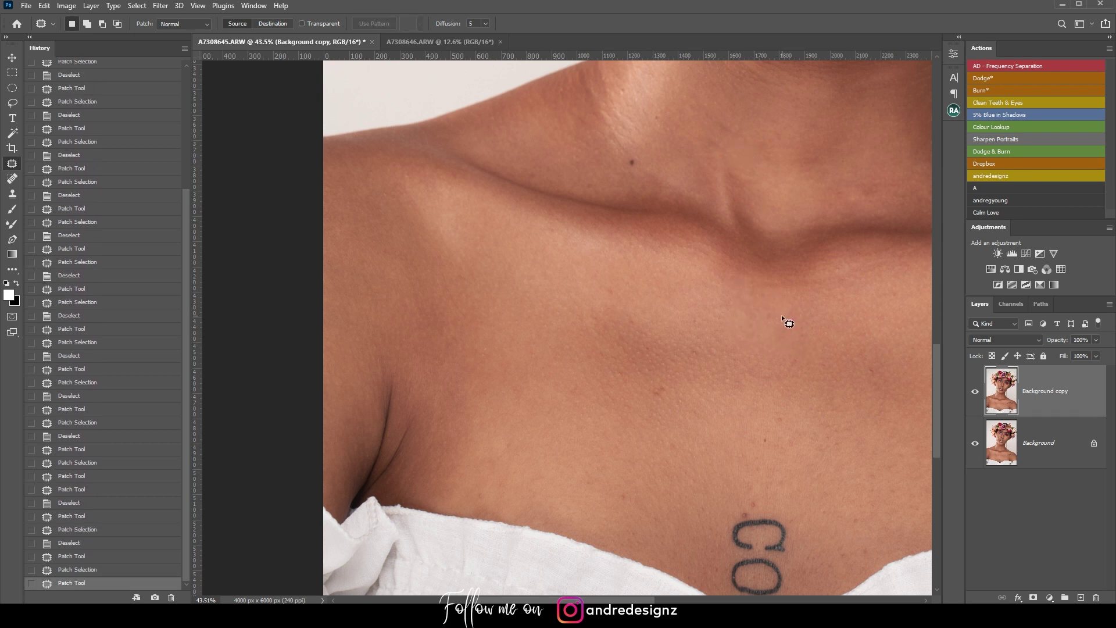
Step: Check the whole portrait and patch the leftover skin blemishes on the body
{"action": "key", "text": "ctrl+minus"}
{"action": "key", "text": "ctrl+minus"}
{"action": "key", "text": "ctrl+minus"}
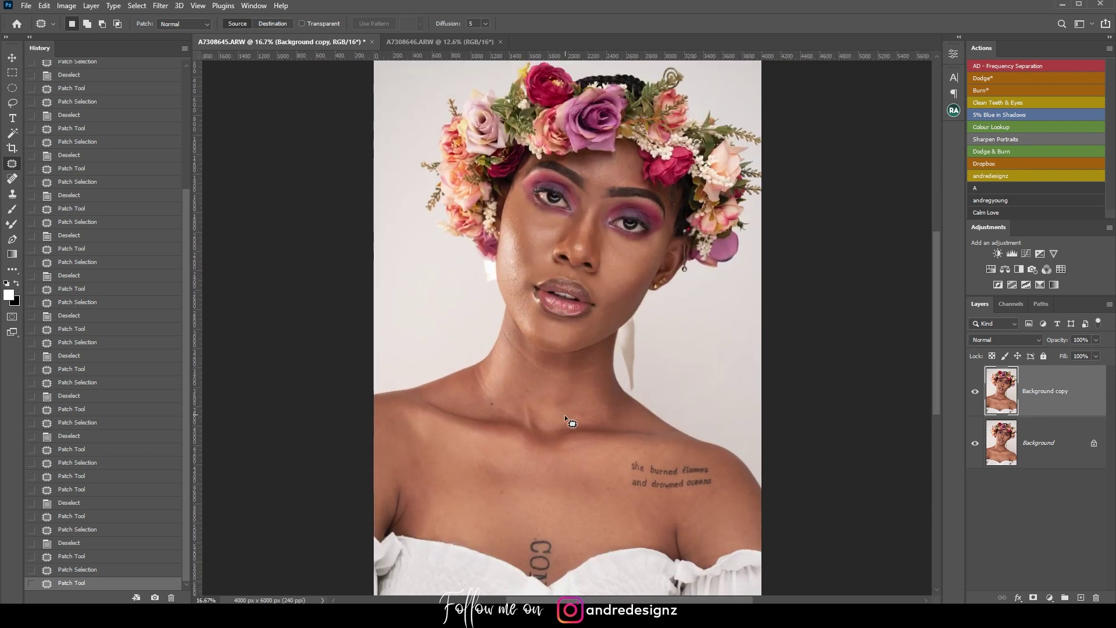
{"action": "left_click_drag", "start_coordinate": [608, 397], "coordinate": [783, 198]}
{"action": "left_click_drag", "start_coordinate": [666, 303], "coordinate": [669, 296]}
{"action": "left_click_drag", "start_coordinate": [675, 296], "coordinate": [722, 329]}
{"action": "key", "text": "ctrl+d"}
{"action": "left_click_drag", "start_coordinate": [719, 333], "coordinate": [786, 294]}
{"action": "left_click", "coordinate": [786, 305]}
{"action": "left_click_drag", "start_coordinate": [781, 292], "coordinate": [805, 318]}
{"action": "left_click", "coordinate": [740, 256]}
{"action": "left_click_drag", "start_coordinate": [734, 160], "coordinate": [722, 314]}
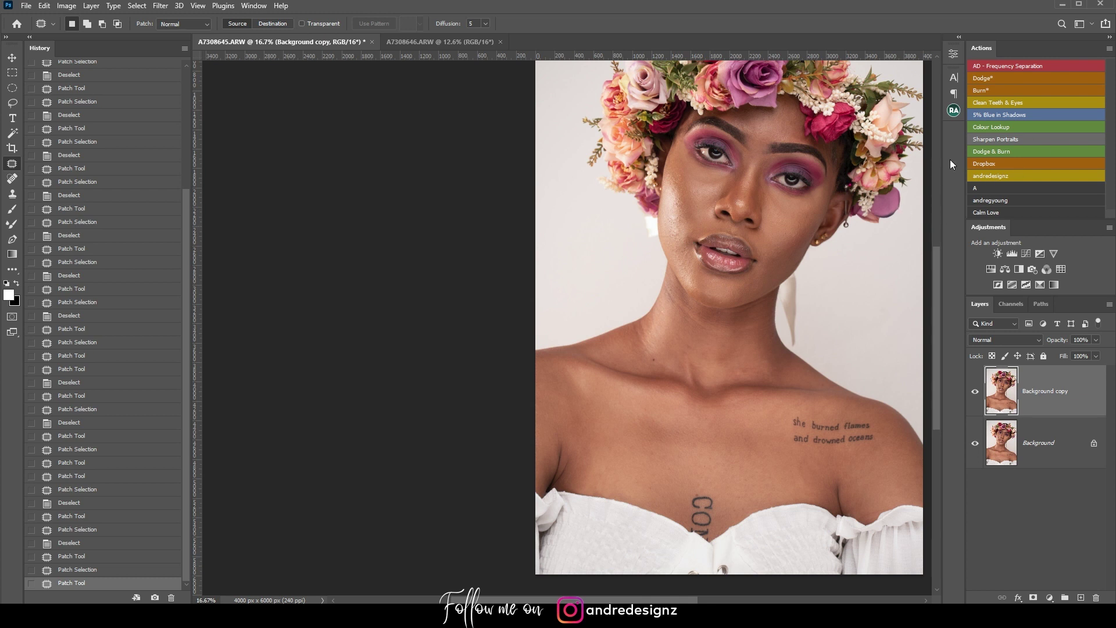
Step: Run the AD - Frequency Separation action, enter a Gaussian Blur radius of 4 pixels and inspect the face in the preview
{"action": "left_click", "coordinate": [995, 66]}
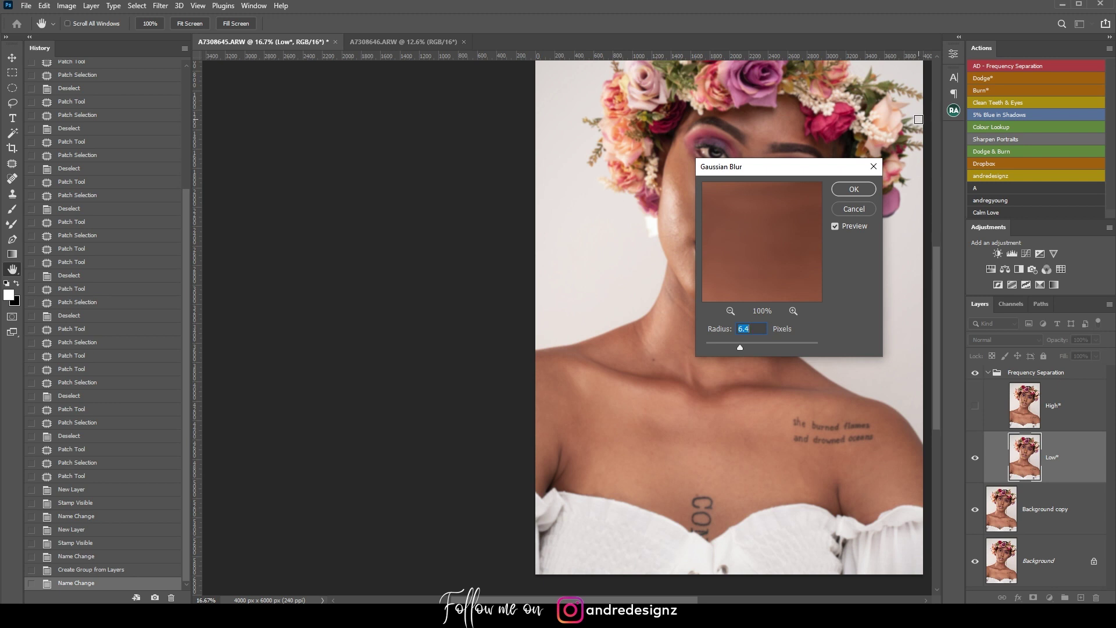
{"action": "type", "text": "4"}
{"action": "left_click", "coordinate": [731, 311]}
{"action": "left_click", "coordinate": [732, 310]}
{"action": "left_click", "coordinate": [732, 311]}
{"action": "left_click", "coordinate": [732, 311]}
{"action": "left_click", "coordinate": [732, 311]}
{"action": "left_click", "coordinate": [732, 310]}
{"action": "left_click", "coordinate": [732, 311]}
{"action": "left_click_drag", "start_coordinate": [776, 219], "coordinate": [790, 237]}
{"action": "left_click", "coordinate": [794, 310]}
{"action": "left_click", "coordinate": [793, 310]}
{"action": "left_click", "coordinate": [794, 310]}
{"action": "left_click", "coordinate": [730, 311]}
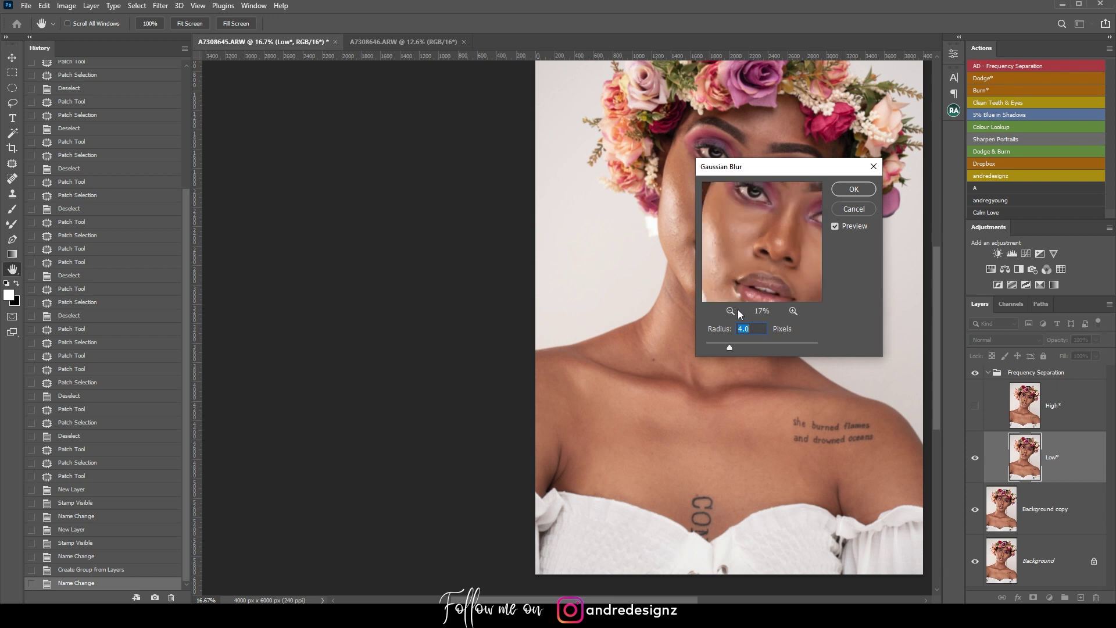
Step: Fine-tune the Gaussian Blur radius for the Low* layer and apply it to complete the frequency separation
{"action": "left_click_drag", "start_coordinate": [732, 345], "coordinate": [738, 347]}
{"action": "left_click_drag", "start_coordinate": [751, 347], "coordinate": [747, 344]}
{"action": "left_click", "coordinate": [853, 189]}
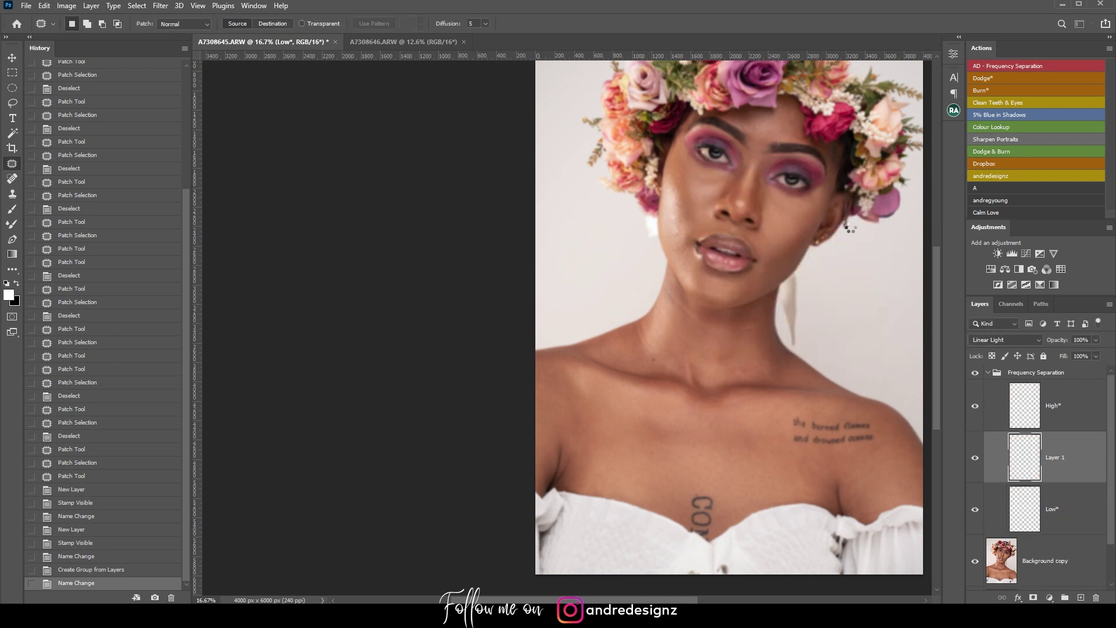
Step: On the Low* layer, blend the middle of the forehead with the Mixer Brush enlarged to 250 px
{"action": "left_click", "coordinate": [1053, 510]}
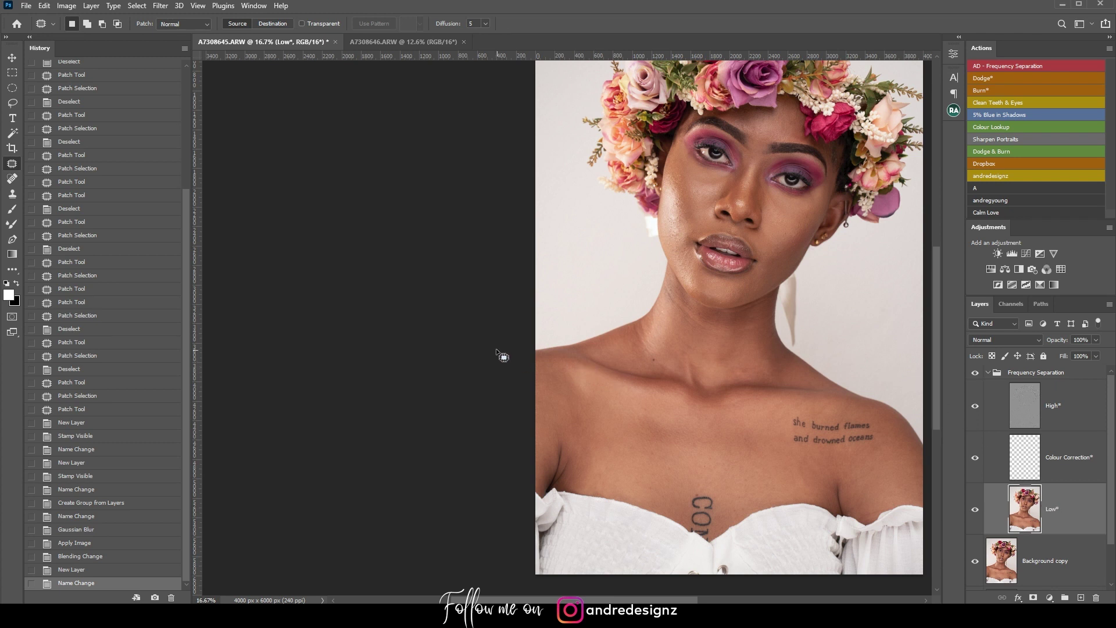
{"action": "key", "text": "b"}
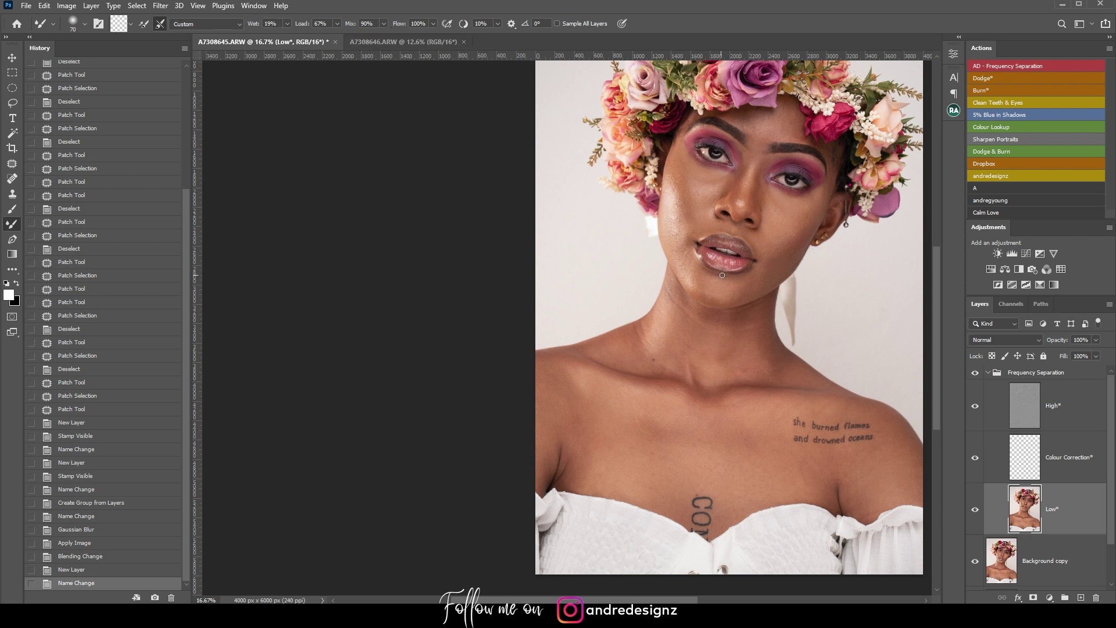
{"action": "key", "text": "ctrl+plus"}
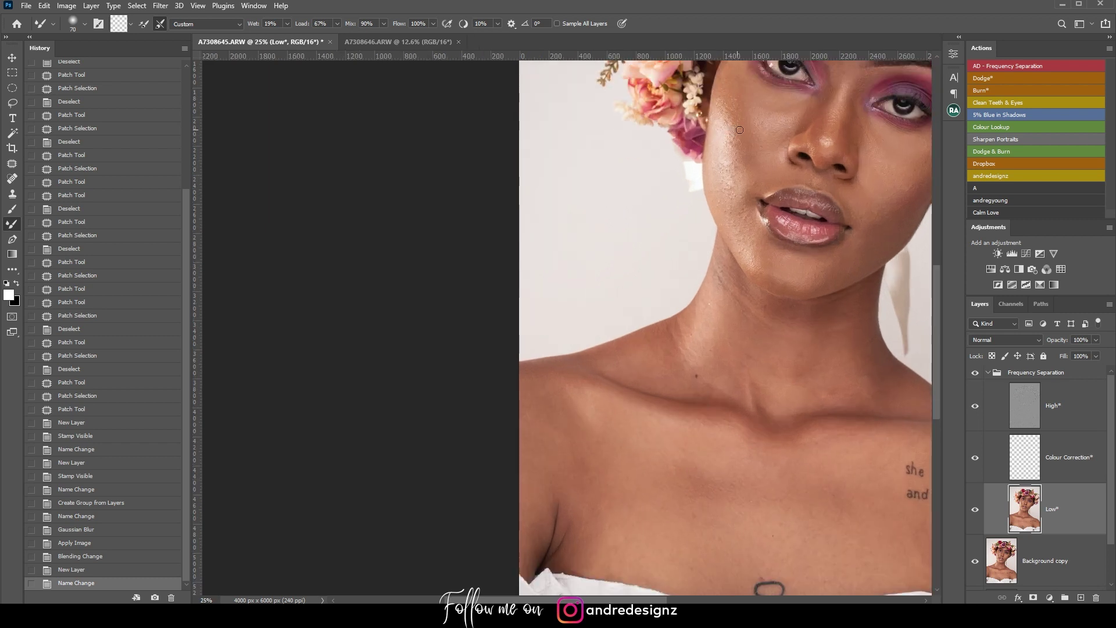
{"action": "key", "text": "ctrl+plus"}
{"action": "key", "text": "ctrl+plus"}
{"action": "mouse_move", "coordinate": [869, 136]}
{"action": "left_mouse_down"}
{"action": "mouse_move", "coordinate": [583, 354]}
{"action": "mouse_move", "coordinate": [558, 472]}
{"action": "left_mouse_up"}
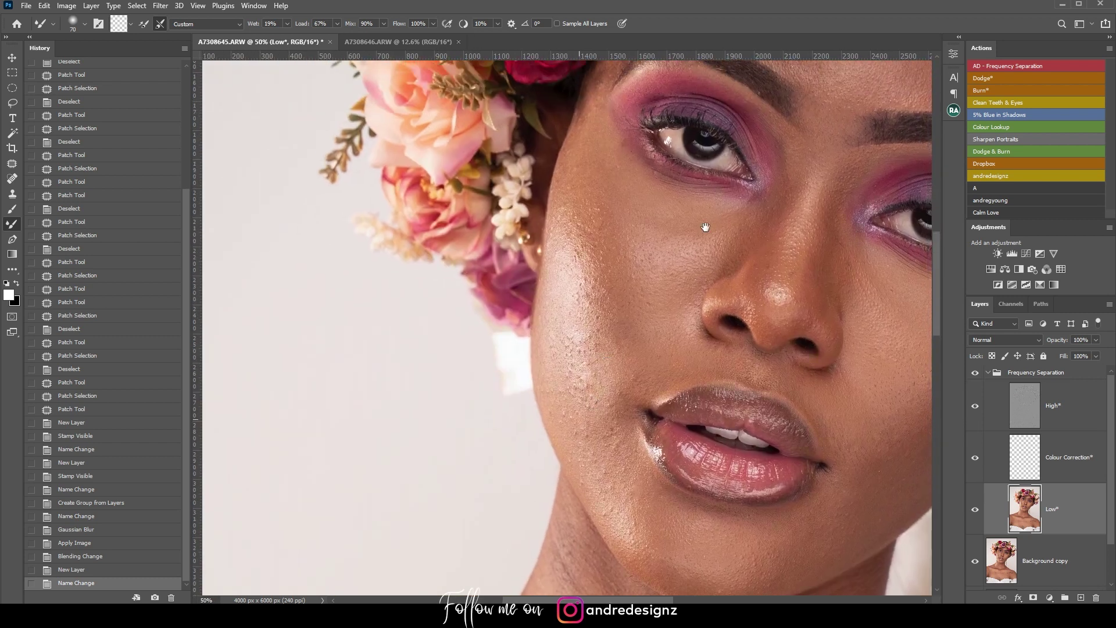
{"action": "left_click_drag", "start_coordinate": [715, 218], "coordinate": [529, 357]}
{"action": "key", "text": "bracketright"}
{"action": "key", "text": "bracketright"}
{"action": "key", "text": "bracketright"}
{"action": "key", "text": "bracketright"}
{"action": "key", "text": "bracketright"}
{"action": "key", "text": "bracketright"}
{"action": "key", "text": "bracketright"}
{"action": "key", "text": "bracketright"}
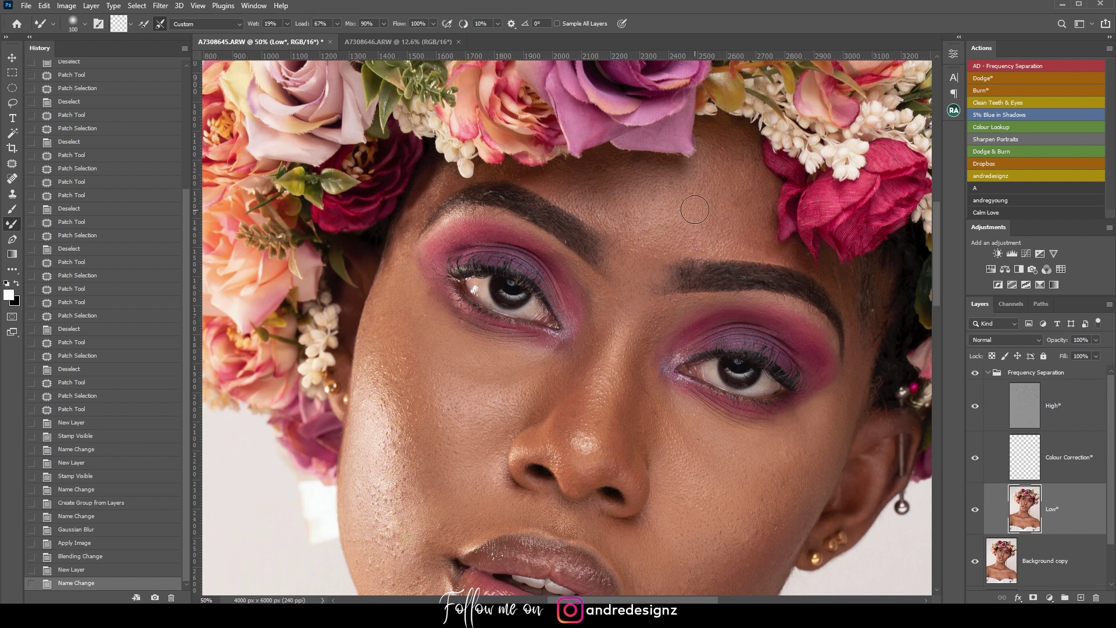
{"action": "mouse_move", "coordinate": [672, 197]}
{"action": "left_mouse_down"}
{"action": "mouse_move", "coordinate": [629, 209]}
{"action": "mouse_move", "coordinate": [586, 192]}
{"action": "left_mouse_up"}
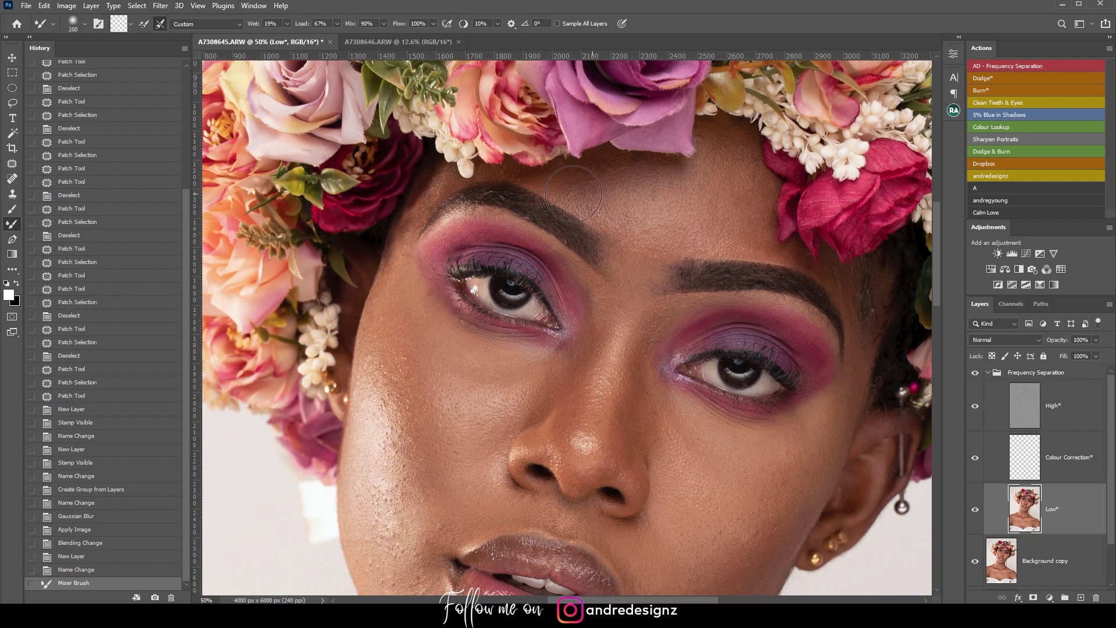
Step: Blend the remaining forehead tones above both eyebrows with the Mixer Brush, reducing its size to 175 px
{"action": "left_click_drag", "start_coordinate": [677, 202], "coordinate": [719, 233]}
{"action": "left_click_drag", "start_coordinate": [735, 172], "coordinate": [763, 248]}
{"action": "mouse_move", "coordinate": [730, 194]}
{"action": "left_mouse_down"}
{"action": "mouse_move", "coordinate": [747, 235]}
{"action": "mouse_move", "coordinate": [776, 248]}
{"action": "left_mouse_up"}
{"action": "left_click_drag", "start_coordinate": [733, 148], "coordinate": [732, 178]}
{"action": "key", "text": "bracketleft"}
{"action": "key", "text": "bracketleft"}
{"action": "key", "text": "bracketleft"}
{"action": "mouse_move", "coordinate": [633, 182]}
{"action": "left_mouse_down"}
{"action": "mouse_move", "coordinate": [554, 175]}
{"action": "mouse_move", "coordinate": [582, 176]}
{"action": "left_mouse_up"}
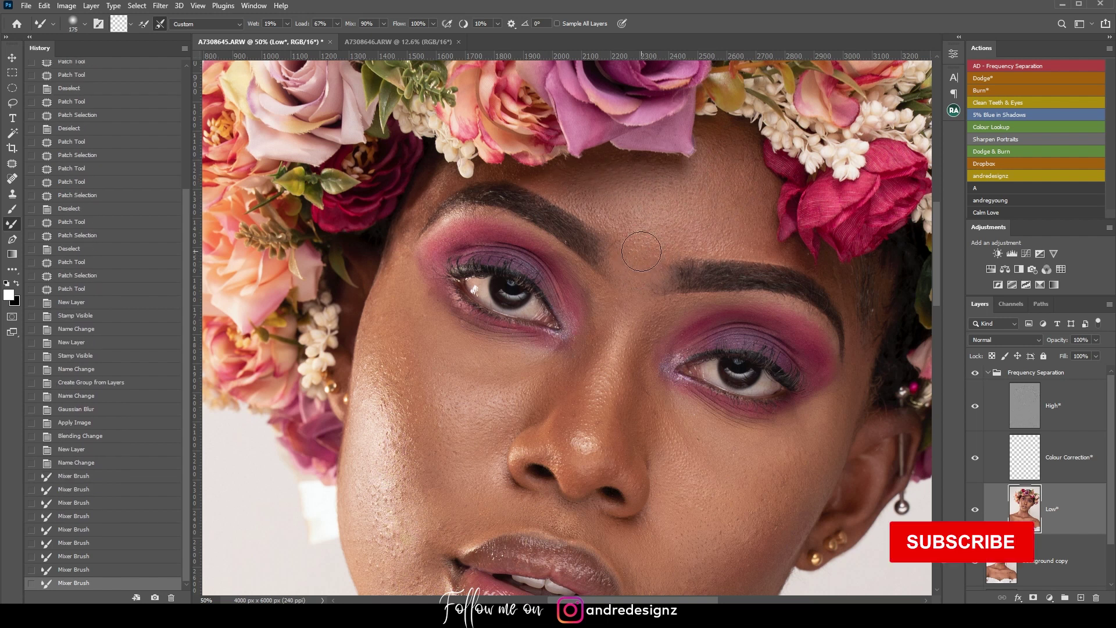
Step: Smooth the tones between the eyes and along the nose bridge with a smaller Mixer Brush, starting at 100 px
{"action": "key", "text": "bracketleft"}
{"action": "key", "text": "bracketleft"}
{"action": "key", "text": "bracketleft"}
{"action": "left_click_drag", "start_coordinate": [616, 335], "coordinate": [609, 356]}
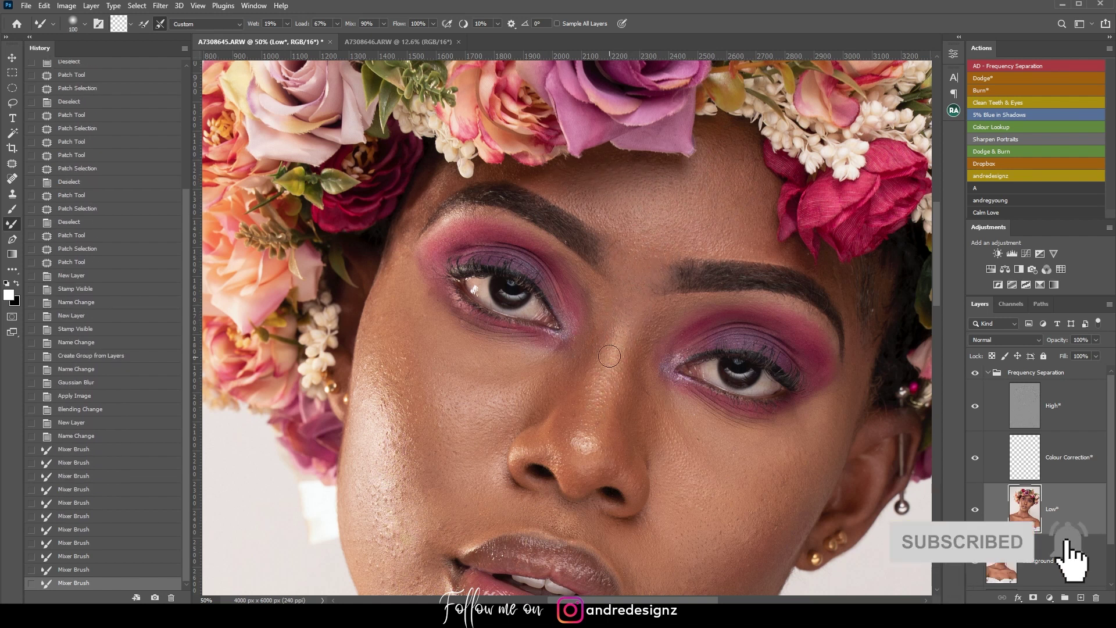
{"action": "left_click_drag", "start_coordinate": [582, 450], "coordinate": [577, 445]}
{"action": "key", "text": "bracketright"}
{"action": "left_click_drag", "start_coordinate": [614, 364], "coordinate": [571, 392]}
{"action": "left_click_drag", "start_coordinate": [609, 320], "coordinate": [580, 390]}
{"action": "mouse_move", "coordinate": [654, 322]}
{"action": "left_mouse_down"}
{"action": "mouse_move", "coordinate": [634, 418]}
{"action": "mouse_move", "coordinate": [644, 425]}
{"action": "left_mouse_up"}
Step: Blend the under-eye skin and the cheek beside the nose with the Mixer Brush at 200 px
{"action": "key", "text": "bracketright"}
{"action": "key", "text": "bracketright"}
{"action": "mouse_move", "coordinate": [711, 317]}
{"action": "left_mouse_down"}
{"action": "mouse_move", "coordinate": [714, 330]}
{"action": "mouse_move", "coordinate": [643, 359]}
{"action": "mouse_move", "coordinate": [827, 358]}
{"action": "mouse_move", "coordinate": [824, 383]}
{"action": "left_mouse_up"}
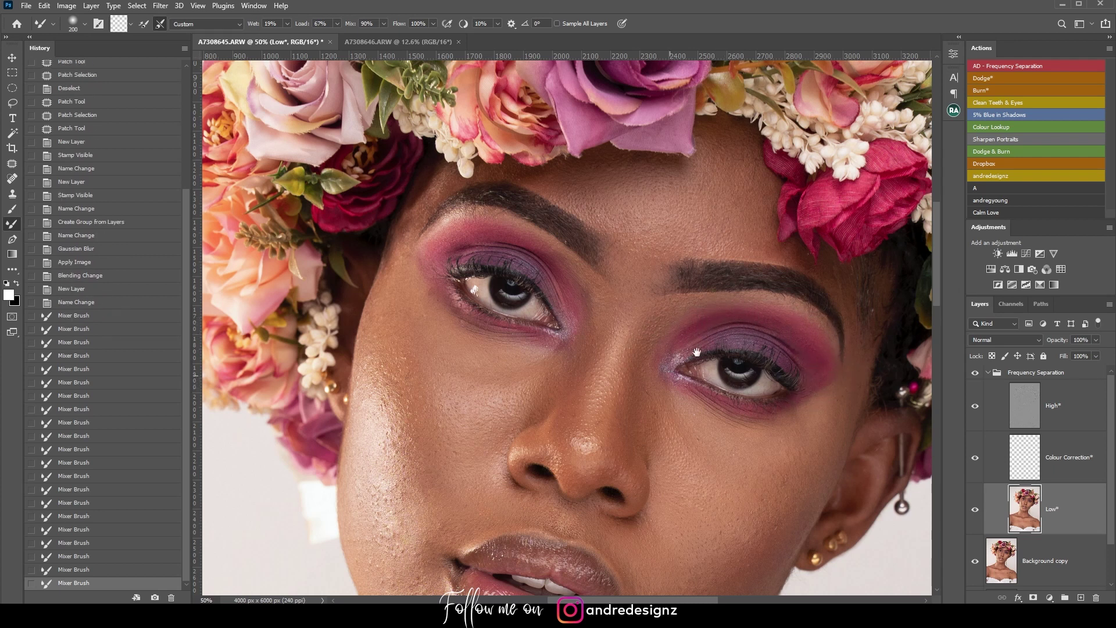
{"action": "left_click_drag", "start_coordinate": [670, 373], "coordinate": [807, 247]}
{"action": "left_click_drag", "start_coordinate": [688, 197], "coordinate": [622, 406]}
{"action": "left_click_drag", "start_coordinate": [612, 336], "coordinate": [615, 440]}
{"action": "left_click_drag", "start_coordinate": [625, 386], "coordinate": [601, 472]}
{"action": "left_click_drag", "start_coordinate": [590, 303], "coordinate": [590, 473]}
{"action": "left_click_drag", "start_coordinate": [583, 368], "coordinate": [606, 521]}
Step: Blend the skin tones on the nose and the areas around it with the Mixer Brush at 300 px
{"action": "key", "text": "bracketright"}
{"action": "key", "text": "bracketright"}
{"action": "mouse_move", "coordinate": [634, 291]}
{"action": "left_mouse_down"}
{"action": "mouse_move", "coordinate": [735, 313]}
{"action": "mouse_move", "coordinate": [753, 300]}
{"action": "left_mouse_up"}
{"action": "mouse_move", "coordinate": [754, 300]}
{"action": "left_mouse_down"}
{"action": "mouse_move", "coordinate": [707, 338]}
{"action": "mouse_move", "coordinate": [665, 343]}
{"action": "mouse_move", "coordinate": [692, 326]}
{"action": "mouse_move", "coordinate": [630, 279]}
{"action": "mouse_move", "coordinate": [647, 413]}
{"action": "left_mouse_up"}
{"action": "left_click_drag", "start_coordinate": [646, 331], "coordinate": [647, 430]}
{"action": "left_click_drag", "start_coordinate": [732, 351], "coordinate": [715, 252]}
{"action": "left_click_drag", "start_coordinate": [582, 120], "coordinate": [643, 221]}
{"action": "left_click_drag", "start_coordinate": [724, 263], "coordinate": [628, 179]}
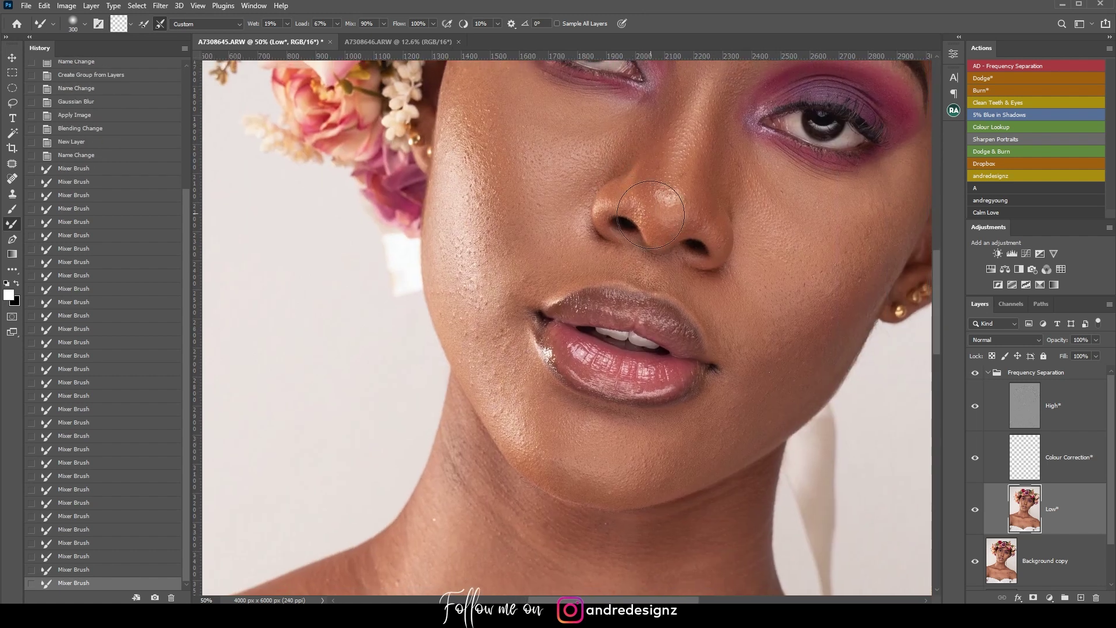
{"action": "key", "text": "ctrl+minus"}
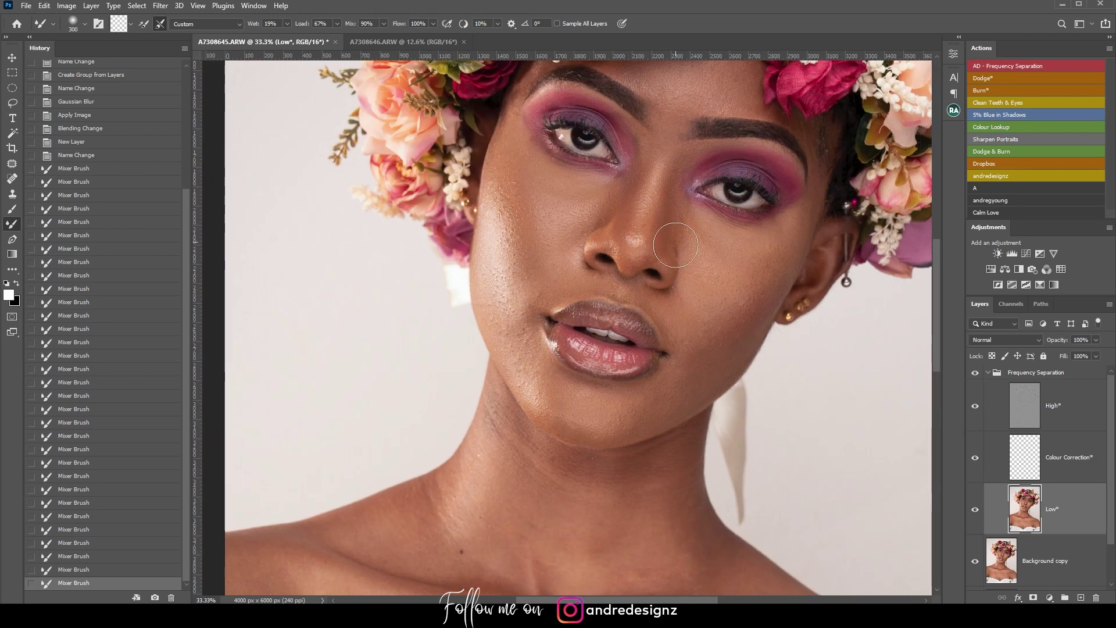
{"action": "left_click_drag", "start_coordinate": [643, 243], "coordinate": [641, 246]}
{"action": "left_click_drag", "start_coordinate": [639, 250], "coordinate": [667, 257]}
Step: Smooth the tones of the cheek on the earring side, following the jaw down to the chin with the Mixer Brush
{"action": "key", "text": "bracketright"}
{"action": "key", "text": "bracketright"}
{"action": "mouse_move", "coordinate": [759, 253]}
{"action": "left_mouse_down"}
{"action": "mouse_move", "coordinate": [731, 315]}
{"action": "mouse_move", "coordinate": [688, 365]}
{"action": "left_mouse_up"}
{"action": "left_click_drag", "start_coordinate": [758, 276], "coordinate": [673, 332]}
{"action": "left_click_drag", "start_coordinate": [685, 210], "coordinate": [715, 310]}
{"action": "left_click_drag", "start_coordinate": [718, 244], "coordinate": [694, 292]}
{"action": "left_click_drag", "start_coordinate": [803, 222], "coordinate": [697, 365]}
{"action": "left_click_drag", "start_coordinate": [778, 260], "coordinate": [714, 341]}
{"action": "mouse_move", "coordinate": [790, 243]}
{"action": "left_mouse_down"}
{"action": "mouse_move", "coordinate": [757, 306]}
{"action": "mouse_move", "coordinate": [689, 340]}
{"action": "mouse_move", "coordinate": [777, 244]}
{"action": "mouse_move", "coordinate": [719, 330]}
{"action": "mouse_move", "coordinate": [787, 241]}
{"action": "mouse_move", "coordinate": [760, 301]}
{"action": "mouse_move", "coordinate": [721, 324]}
{"action": "left_mouse_up"}
{"action": "mouse_move", "coordinate": [783, 265]}
{"action": "left_mouse_down"}
{"action": "mouse_move", "coordinate": [734, 333]}
{"action": "mouse_move", "coordinate": [737, 374]}
{"action": "mouse_move", "coordinate": [634, 403]}
{"action": "left_mouse_up"}
{"action": "left_click_drag", "start_coordinate": [705, 378], "coordinate": [604, 421]}
{"action": "mouse_move", "coordinate": [638, 394]}
{"action": "left_mouse_down"}
{"action": "mouse_move", "coordinate": [614, 409]}
{"action": "mouse_move", "coordinate": [643, 408]}
{"action": "left_mouse_up"}
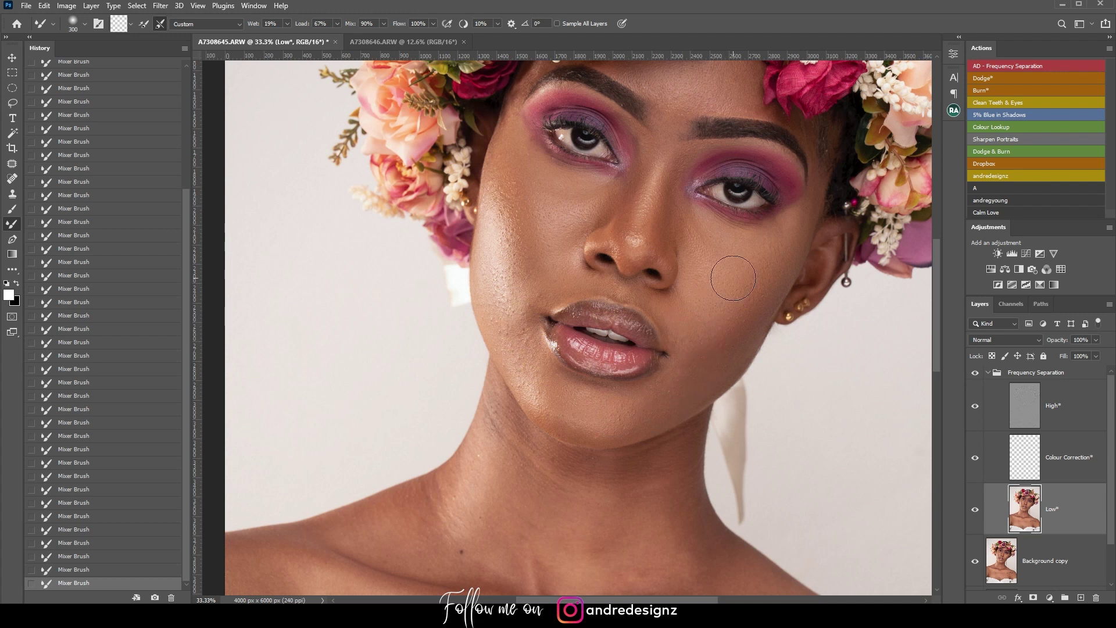
Step: Blend the shiny cheek opposite the earrings and its jawline down to the chin with the Mixer Brush
{"action": "left_click_drag", "start_coordinate": [524, 190], "coordinate": [548, 226]}
{"action": "mouse_move", "coordinate": [525, 267]}
{"action": "left_mouse_down"}
{"action": "mouse_move", "coordinate": [493, 232]}
{"action": "mouse_move", "coordinate": [520, 340]}
{"action": "left_mouse_up"}
{"action": "left_click_drag", "start_coordinate": [558, 407], "coordinate": [545, 375]}
{"action": "mouse_move", "coordinate": [552, 227]}
{"action": "left_mouse_down"}
{"action": "mouse_move", "coordinate": [553, 199]}
{"action": "mouse_move", "coordinate": [588, 206]}
{"action": "mouse_move", "coordinate": [554, 176]}
{"action": "left_mouse_up"}
{"action": "left_click_drag", "start_coordinate": [571, 388], "coordinate": [556, 391]}
Step: Compare the face with and without the Frequency Separation group, and blend the shiny cheek and chin further
{"action": "key", "text": "ctrl+minus"}
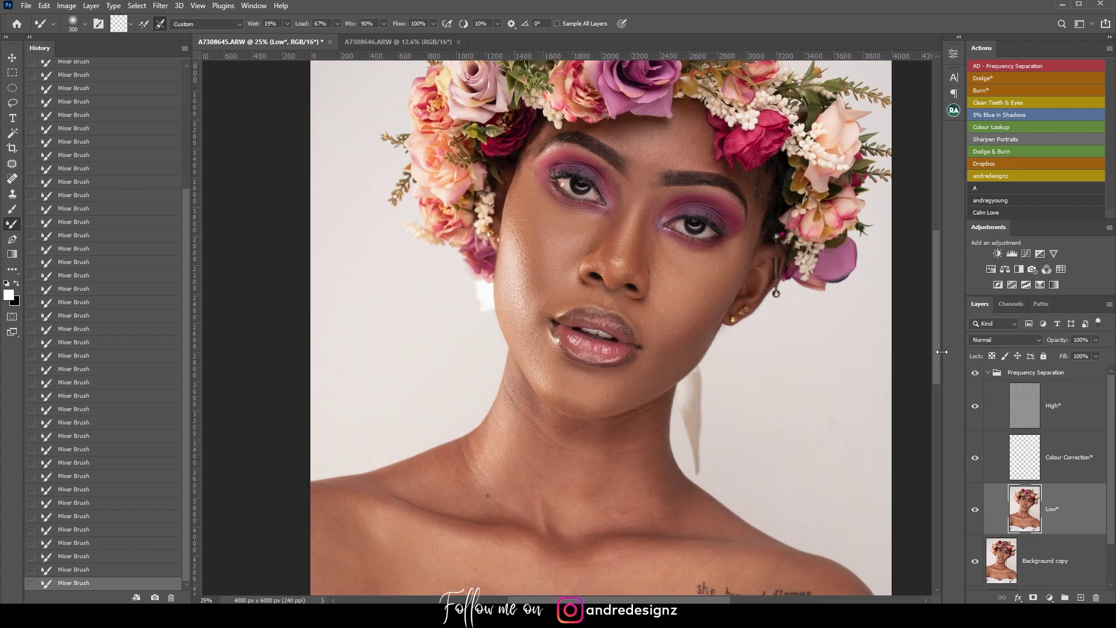
{"action": "left_click", "coordinate": [976, 374]}
{"action": "mouse_move", "coordinate": [665, 361]}
{"action": "left_mouse_down"}
{"action": "mouse_move", "coordinate": [617, 396]}
{"action": "mouse_move", "coordinate": [655, 374]}
{"action": "mouse_move", "coordinate": [595, 403]}
{"action": "mouse_move", "coordinate": [519, 294]}
{"action": "mouse_move", "coordinate": [516, 252]}
{"action": "mouse_move", "coordinate": [535, 310]}
{"action": "left_mouse_up"}
{"action": "left_click_drag", "start_coordinate": [539, 349], "coordinate": [577, 341]}
Step: On the High* layer, patch the rough texture spots on the shiny cheek beside the mouth
{"action": "scroll", "coordinate": [523, 322], "scroll_direction": "up", "scroll_amount": 3}
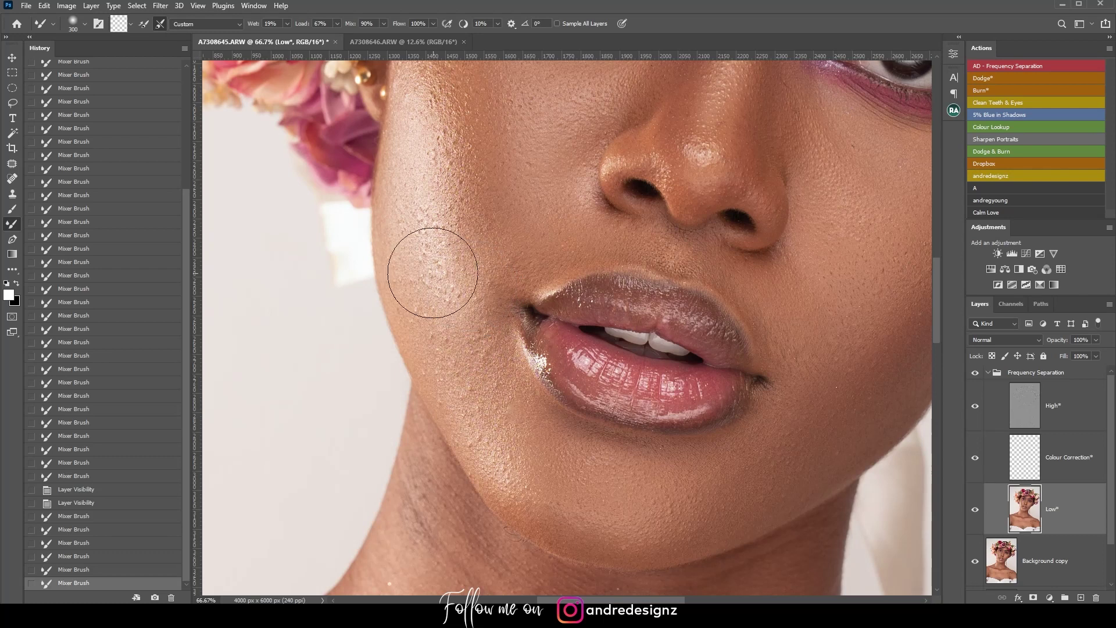
{"action": "key", "text": "j"}
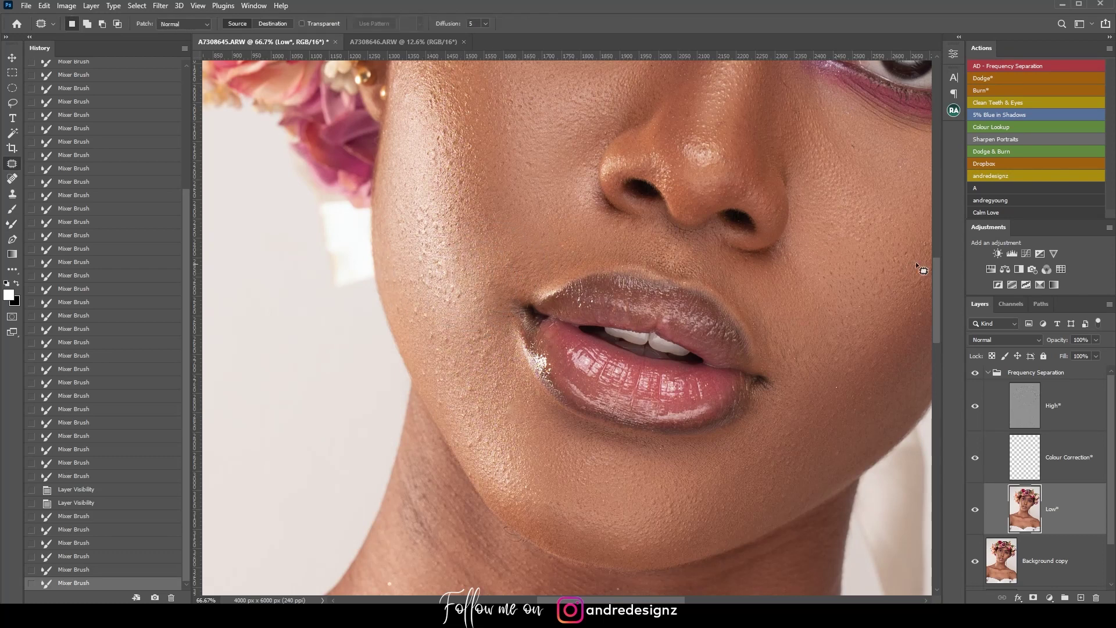
{"action": "left_click", "coordinate": [1025, 404]}
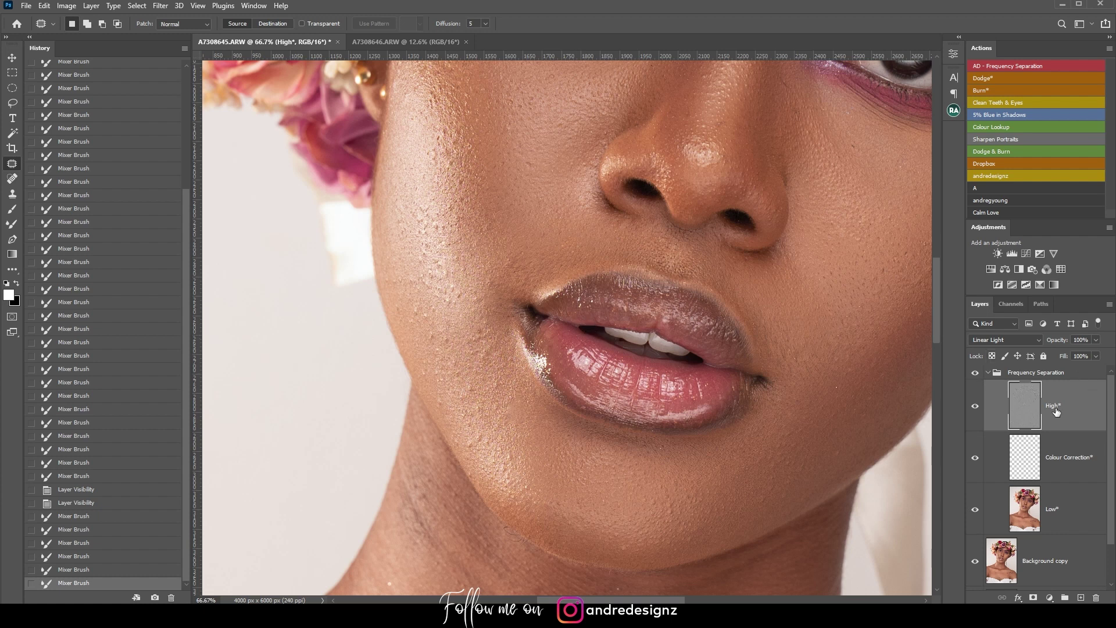
{"action": "mouse_move", "coordinate": [456, 292]}
{"action": "left_mouse_down"}
{"action": "mouse_move", "coordinate": [465, 311]}
{"action": "mouse_move", "coordinate": [452, 280]}
{"action": "left_mouse_up"}
{"action": "key", "text": "ctrl+d"}
{"action": "left_click_drag", "start_coordinate": [455, 286], "coordinate": [531, 243]}
{"action": "key", "text": "ctrl+d"}
{"action": "key", "text": "ctrl+d"}
{"action": "mouse_move", "coordinate": [460, 176]}
{"action": "left_mouse_down"}
{"action": "mouse_move", "coordinate": [464, 186]}
{"action": "mouse_move", "coordinate": [455, 163]}
{"action": "mouse_move", "coordinate": [441, 229]}
{"action": "mouse_move", "coordinate": [464, 270]}
{"action": "left_mouse_up"}
{"action": "key", "text": "ctrl+d"}
{"action": "key", "text": "ctrl+d"}
{"action": "key", "text": "ctrl+d"}
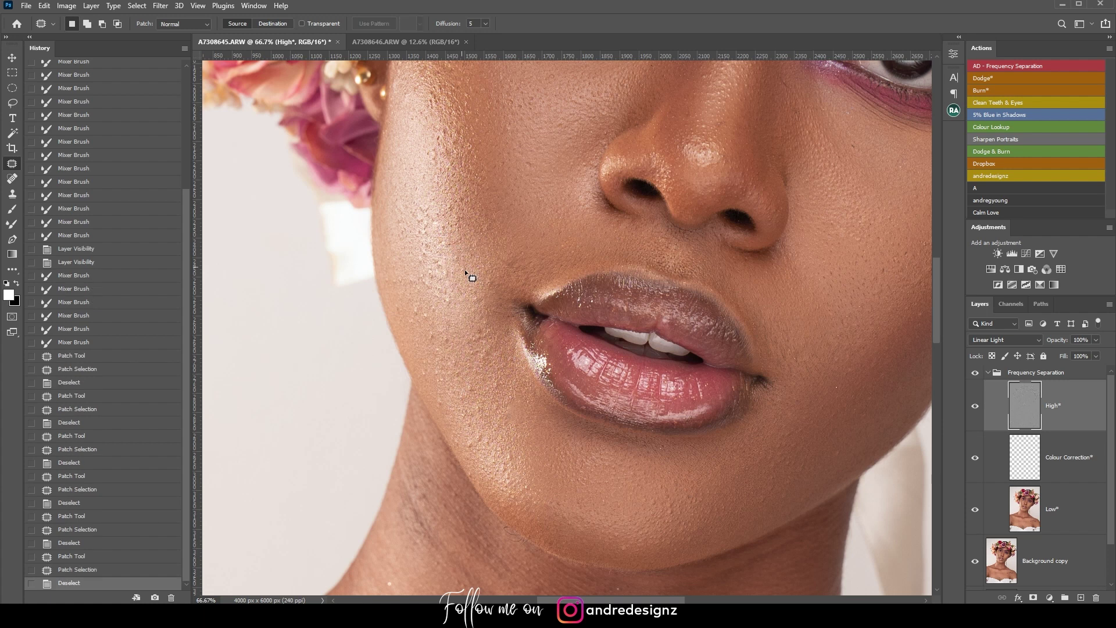
Step: Patch more of the bumpy texture along the lower part of the cheek highlight on the High* layer
{"action": "mouse_move", "coordinate": [421, 321]}
{"action": "left_mouse_down"}
{"action": "mouse_move", "coordinate": [433, 343]}
{"action": "mouse_move", "coordinate": [440, 335]}
{"action": "mouse_move", "coordinate": [458, 347]}
{"action": "mouse_move", "coordinate": [426, 327]}
{"action": "mouse_move", "coordinate": [455, 297]}
{"action": "left_mouse_up"}
{"action": "key", "text": "ctrl+d"}
{"action": "key", "text": "ctrl+d"}
{"action": "key", "text": "ctrl+d"}
{"action": "key", "text": "ctrl+d"}
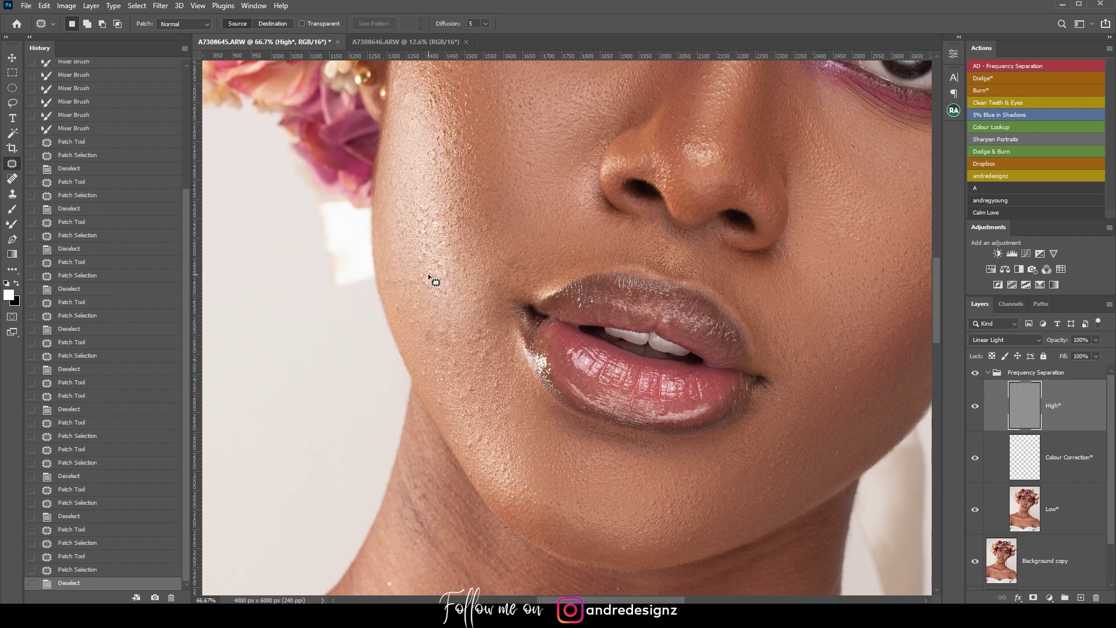
{"action": "left_click_drag", "start_coordinate": [439, 289], "coordinate": [427, 280]}
{"action": "mouse_move", "coordinate": [427, 281]}
{"action": "left_mouse_down"}
{"action": "mouse_move", "coordinate": [431, 293]}
{"action": "mouse_move", "coordinate": [441, 268]}
{"action": "left_mouse_up"}
{"action": "key", "text": "ctrl+d"}
{"action": "left_click_drag", "start_coordinate": [441, 267], "coordinate": [460, 261]}
{"action": "key", "text": "ctrl+d"}
{"action": "mouse_move", "coordinate": [460, 261]}
{"action": "left_mouse_down"}
{"action": "mouse_move", "coordinate": [466, 251]}
{"action": "mouse_move", "coordinate": [468, 269]}
{"action": "left_mouse_up"}
{"action": "key", "text": "ctrl+d"}
{"action": "left_click_drag", "start_coordinate": [467, 270], "coordinate": [481, 289]}
{"action": "key", "text": "ctrl+d"}
Step: Patch the rough texture from beside the mouth corner down to the jaw and chin
{"action": "left_click_drag", "start_coordinate": [480, 336], "coordinate": [477, 329]}
{"action": "left_click_drag", "start_coordinate": [477, 329], "coordinate": [495, 344]}
{"action": "key", "text": "ctrl+d"}
{"action": "left_click_drag", "start_coordinate": [499, 385], "coordinate": [502, 406]}
{"action": "key", "text": "ctrl+d"}
{"action": "mouse_move", "coordinate": [500, 408]}
{"action": "left_mouse_down"}
{"action": "mouse_move", "coordinate": [508, 416]}
{"action": "mouse_move", "coordinate": [465, 440]}
{"action": "mouse_move", "coordinate": [519, 446]}
{"action": "left_mouse_up"}
{"action": "key", "text": "ctrl+d"}
{"action": "key", "text": "ctrl+d"}
{"action": "left_click_drag", "start_coordinate": [517, 456], "coordinate": [524, 453]}
{"action": "key", "text": "ctrl+d"}
Step: Patch the leftover bumps between the mouth corner and the outer edge of the cheek
{"action": "mouse_move", "coordinate": [480, 297]}
{"action": "left_mouse_down"}
{"action": "mouse_move", "coordinate": [515, 264]}
{"action": "mouse_move", "coordinate": [496, 273]}
{"action": "left_mouse_up"}
{"action": "key", "text": "ctrl+d"}
{"action": "mouse_move", "coordinate": [491, 280]}
{"action": "left_mouse_down"}
{"action": "mouse_move", "coordinate": [500, 272]}
{"action": "mouse_move", "coordinate": [478, 291]}
{"action": "left_mouse_up"}
{"action": "key", "text": "ctrl+d"}
{"action": "left_click_drag", "start_coordinate": [477, 293], "coordinate": [475, 277]}
{"action": "key", "text": "ctrl+d"}
{"action": "mouse_move", "coordinate": [422, 335]}
{"action": "left_mouse_down"}
{"action": "mouse_move", "coordinate": [439, 349]}
{"action": "mouse_move", "coordinate": [456, 333]}
{"action": "left_mouse_up"}
{"action": "key", "text": "ctrl+d"}
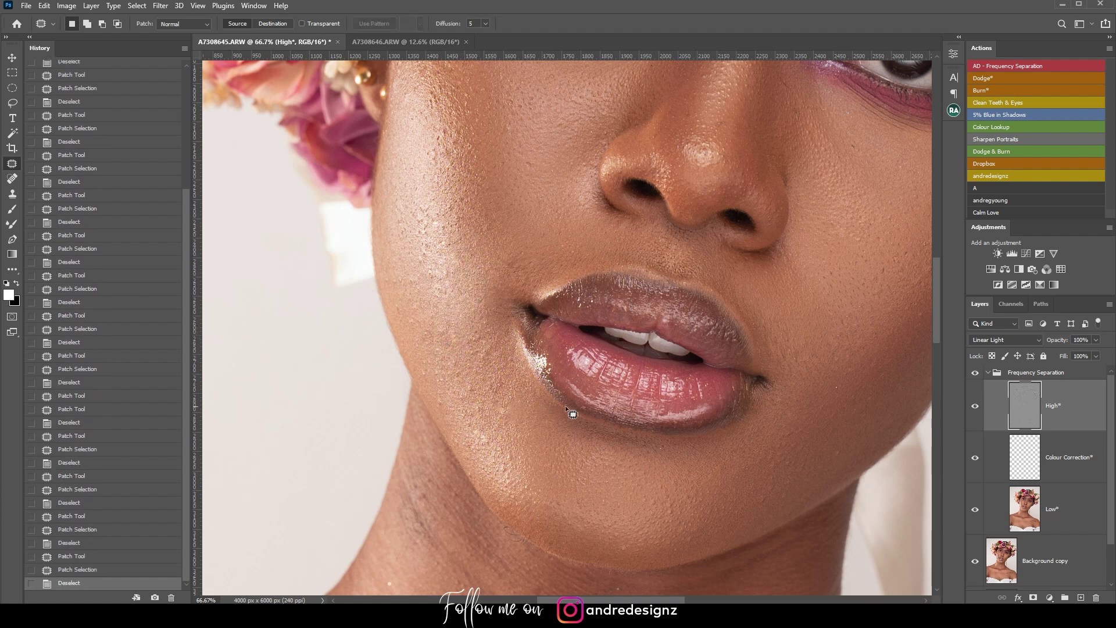
Step: On the Low* layer, smooth the tones of the patched cheek and jaw with the Mixer Brush and check the result
{"action": "left_click", "coordinate": [1044, 504]}
{"action": "key", "text": "b"}
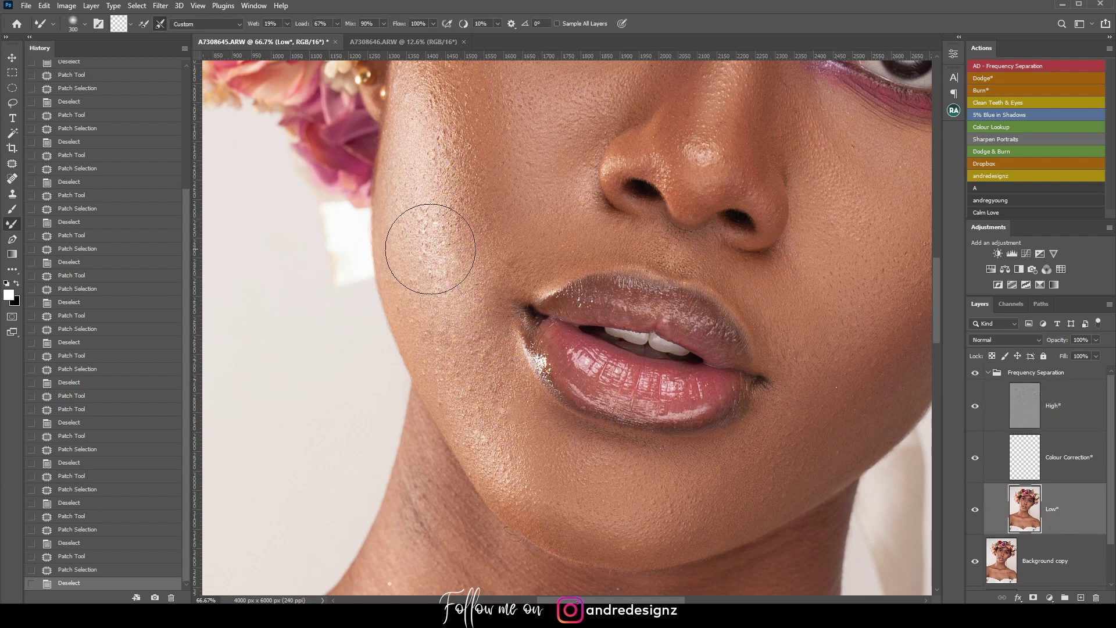
{"action": "mouse_move", "coordinate": [481, 393]}
{"action": "left_mouse_down"}
{"action": "mouse_move", "coordinate": [458, 316]}
{"action": "mouse_move", "coordinate": [459, 154]}
{"action": "left_mouse_up"}
{"action": "left_click_drag", "start_coordinate": [460, 150], "coordinate": [486, 415]}
{"action": "left_click_drag", "start_coordinate": [515, 455], "coordinate": [477, 398]}
{"action": "left_click_drag", "start_coordinate": [477, 398], "coordinate": [554, 456]}
{"action": "key", "text": "ctrl+minus"}
{"action": "key", "text": "ctrl+minus"}
{"action": "key", "text": "ctrl+minus"}
{"action": "key", "text": "ctrl+minus"}
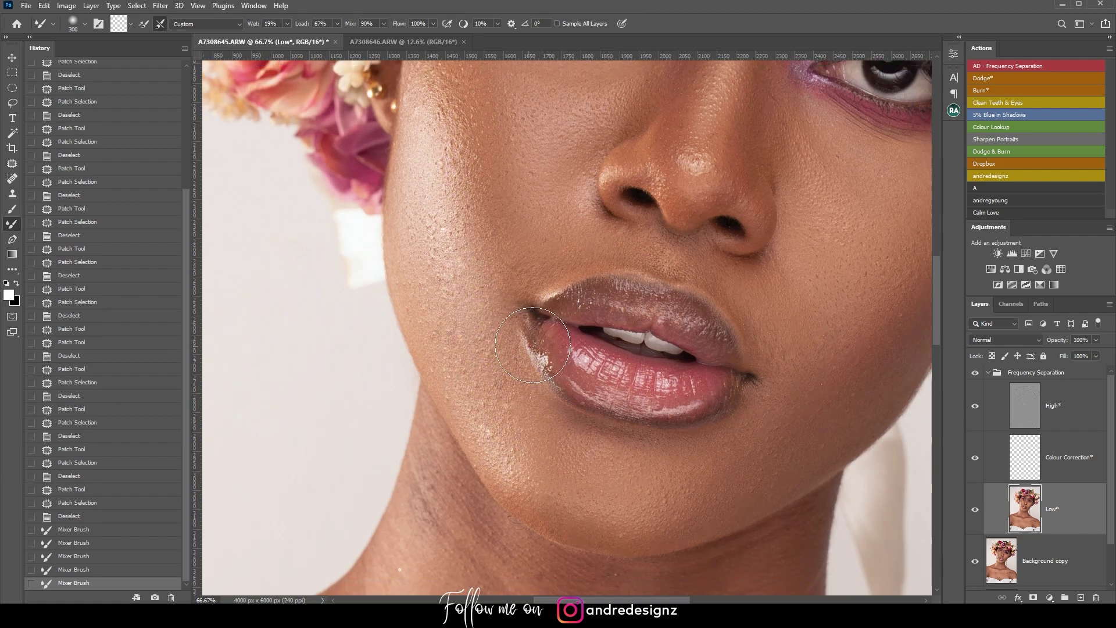
Step: On the High* layer, patch two areas of rough texture just below the mouth corner
{"action": "key", "text": "ctrl+plus"}
{"action": "key", "text": "ctrl+plus"}
{"action": "key", "text": "ctrl+plus"}
{"action": "key", "text": "ctrl+plus"}
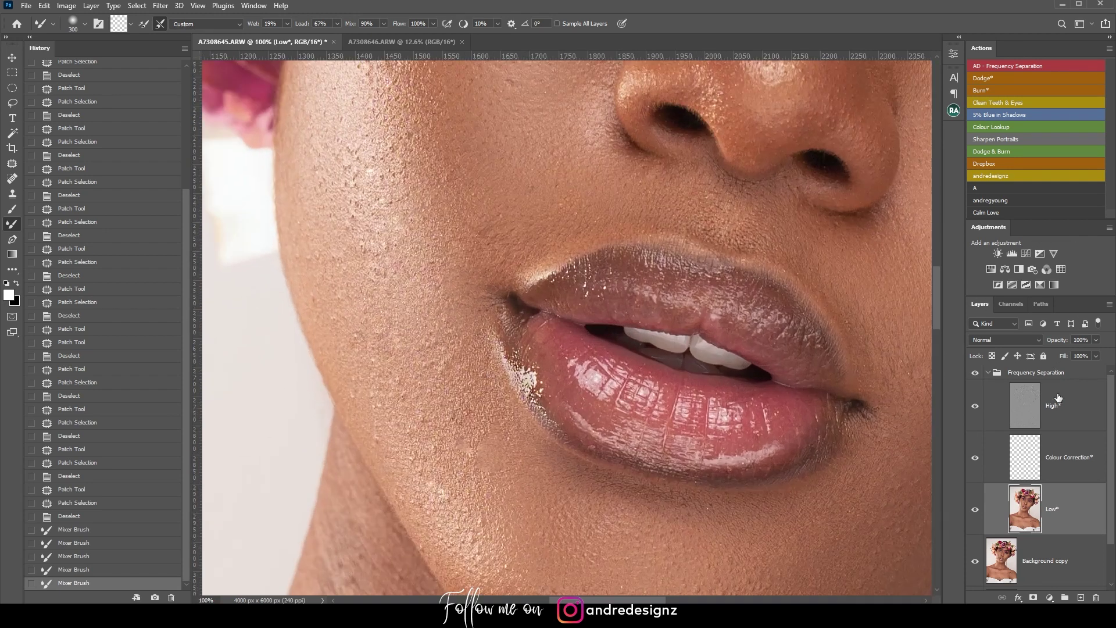
{"action": "left_click", "coordinate": [1041, 399]}
{"action": "key", "text": "j"}
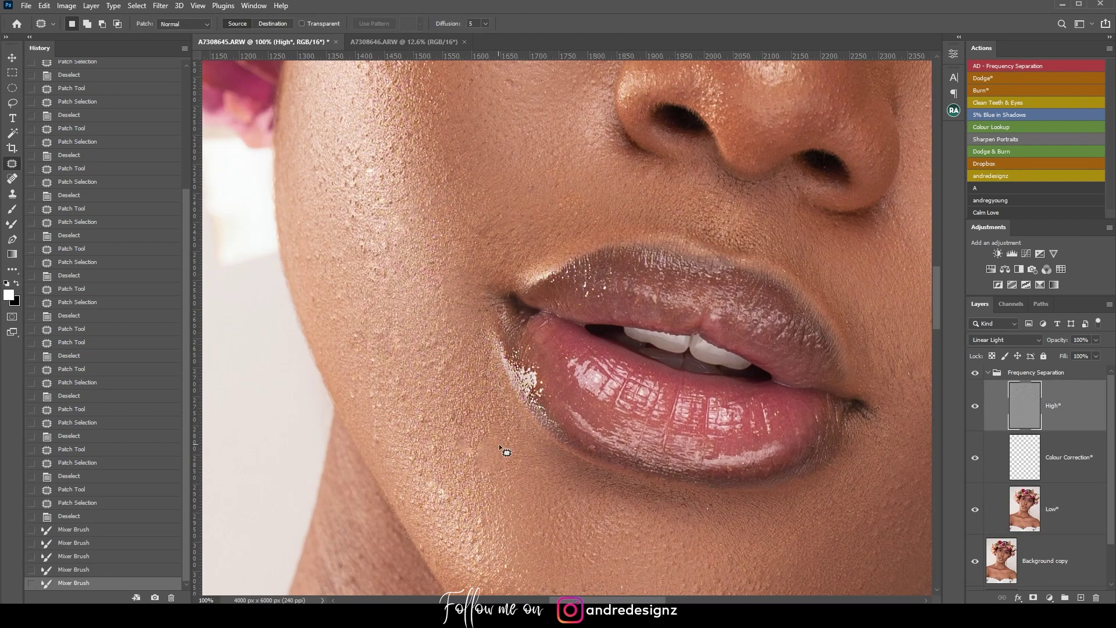
{"action": "key", "text": "ctrl+minus"}
{"action": "left_click_drag", "start_coordinate": [514, 395], "coordinate": [533, 430]}
{"action": "mouse_move", "coordinate": [518, 420]}
{"action": "left_mouse_down"}
{"action": "mouse_move", "coordinate": [544, 462]}
{"action": "mouse_move", "coordinate": [530, 411]}
{"action": "left_mouse_up"}
{"action": "key", "text": "ctrl+d"}
{"action": "left_click_drag", "start_coordinate": [533, 422], "coordinate": [549, 447]}
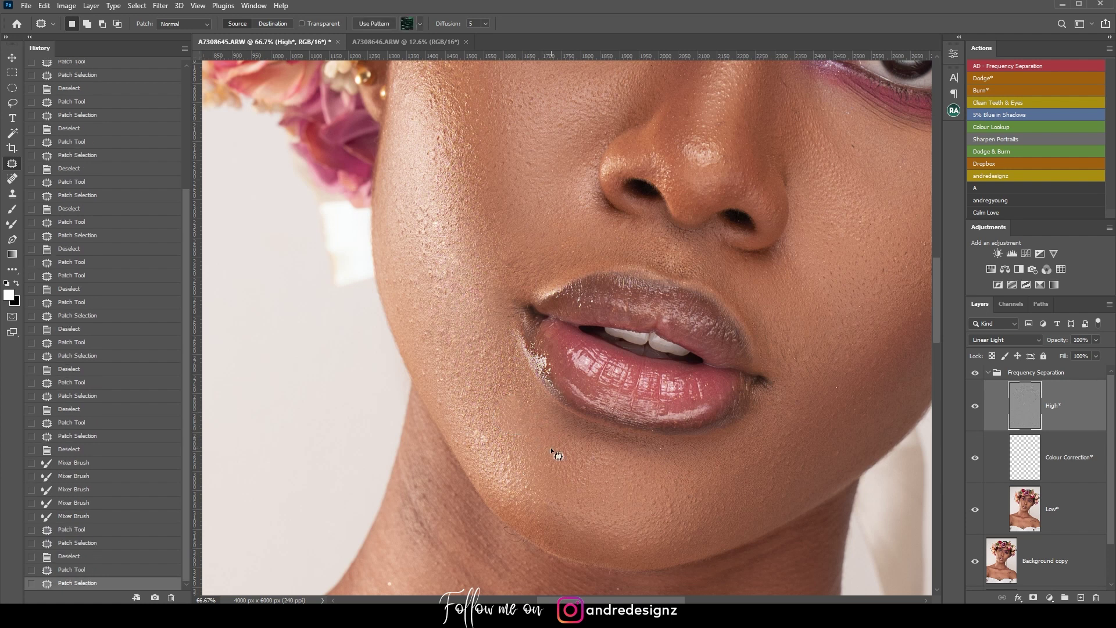
{"action": "key", "text": "ctrl+d"}
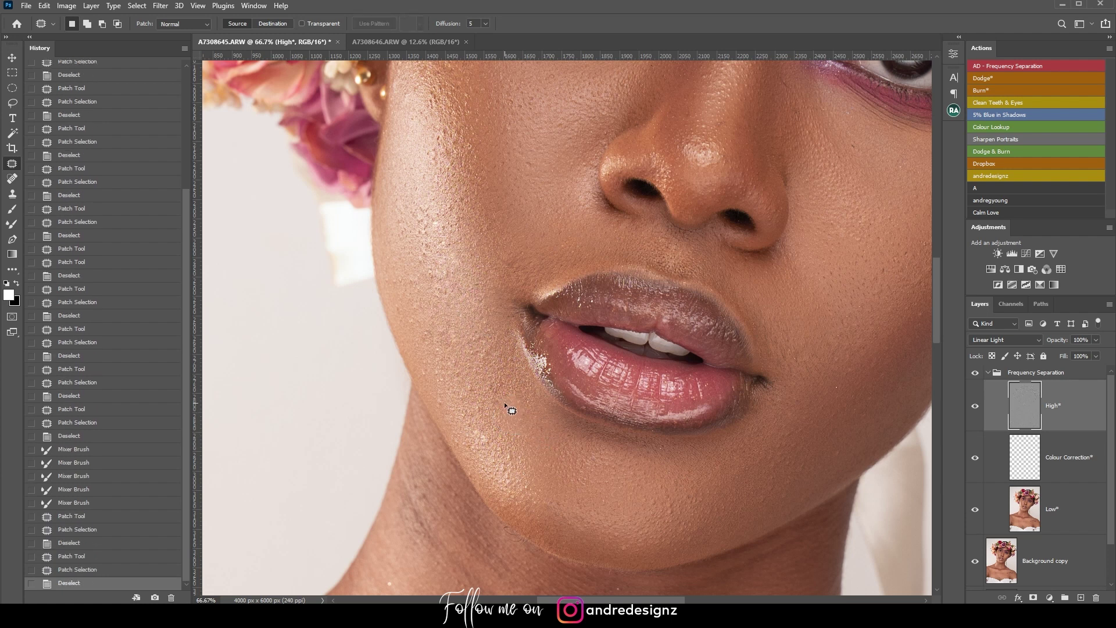
Step: Examine the skin texture beside the lower lip at 200%, compare it with earlier history states and return to the latest one
{"action": "key", "text": "ctrl+plus"}
{"action": "key", "text": "ctrl+plus"}
{"action": "key", "text": "ctrl+minus"}
{"action": "key", "text": "ctrl+plus"}
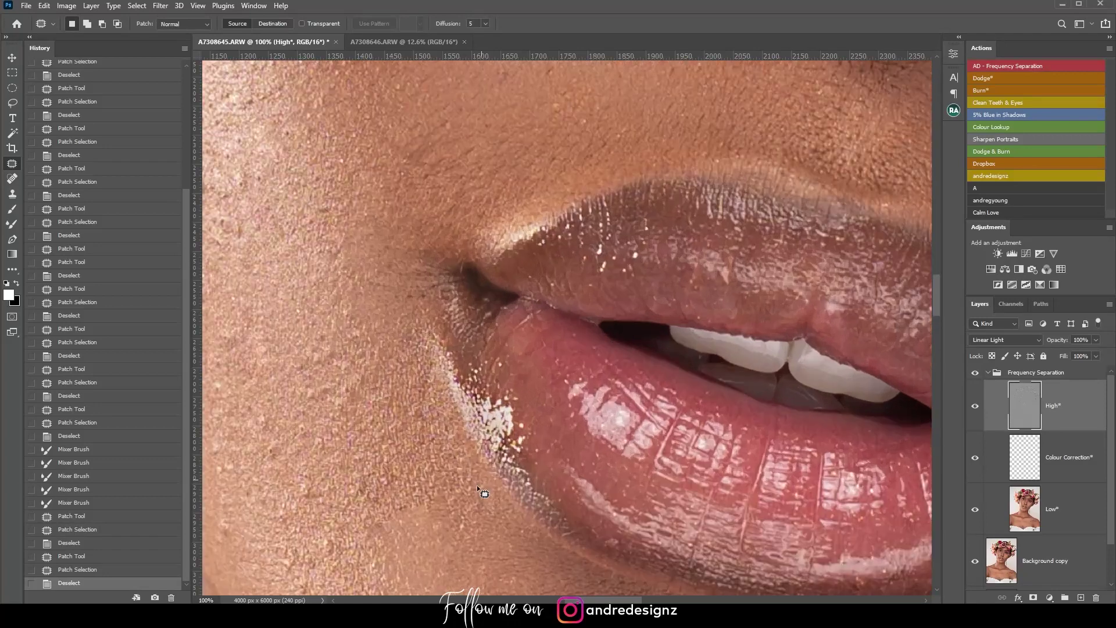
{"action": "key", "text": "v"}
{"action": "left_click_drag", "start_coordinate": [494, 501], "coordinate": [532, 236]}
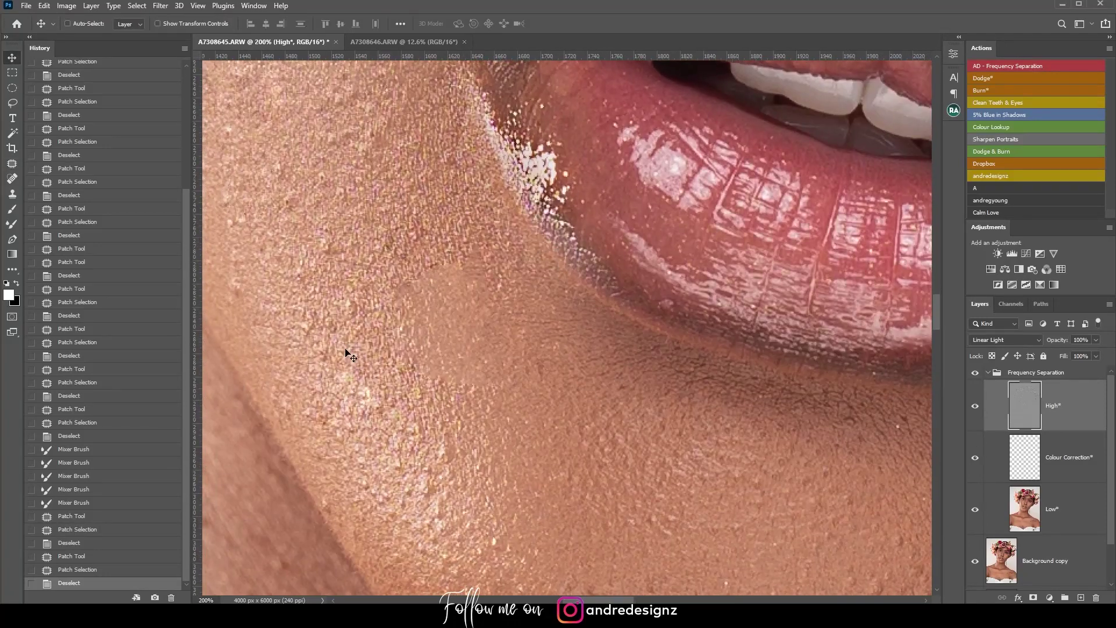
{"action": "left_click", "coordinate": [88, 343]}
{"action": "left_click", "coordinate": [92, 227]}
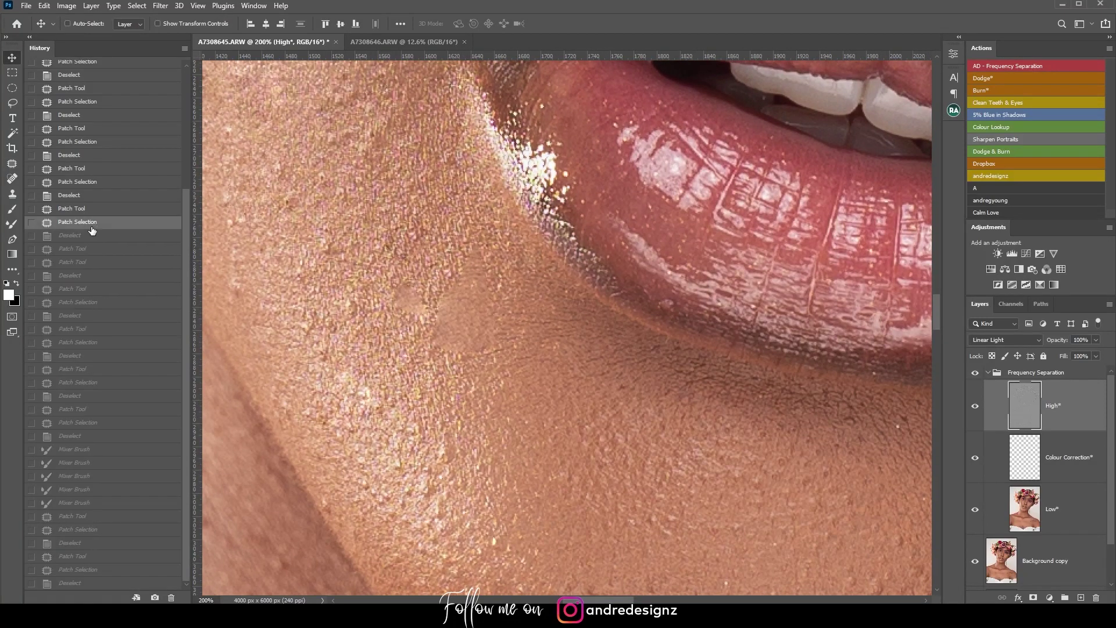
{"action": "left_click", "coordinate": [99, 102]}
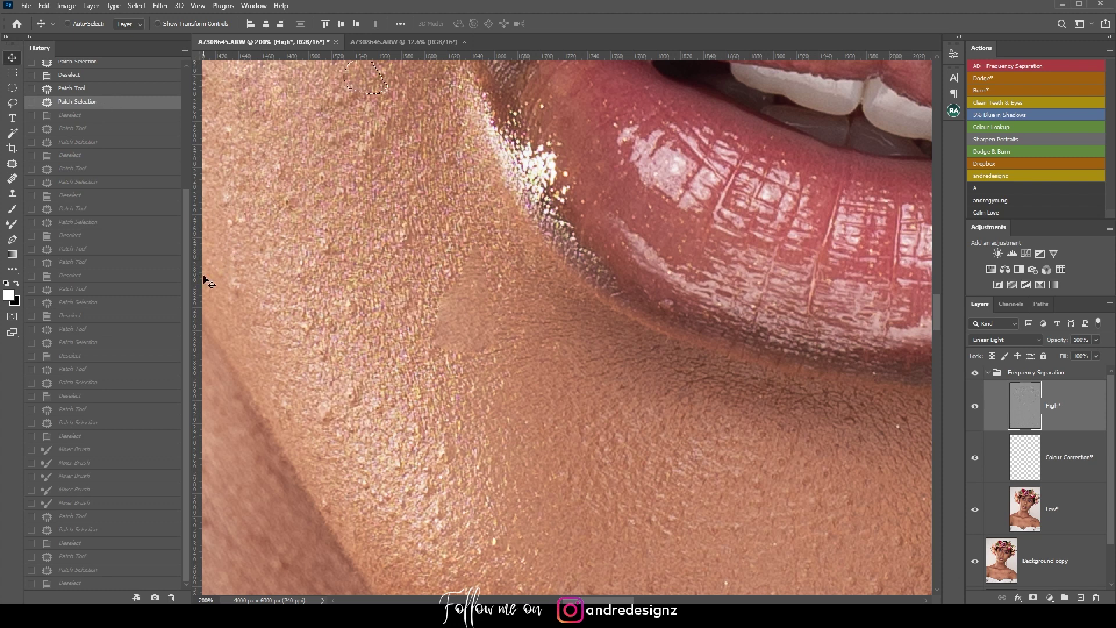
{"action": "scroll", "coordinate": [174, 174], "scroll_direction": "up", "scroll_amount": 4}
{"action": "left_click", "coordinate": [119, 95]}
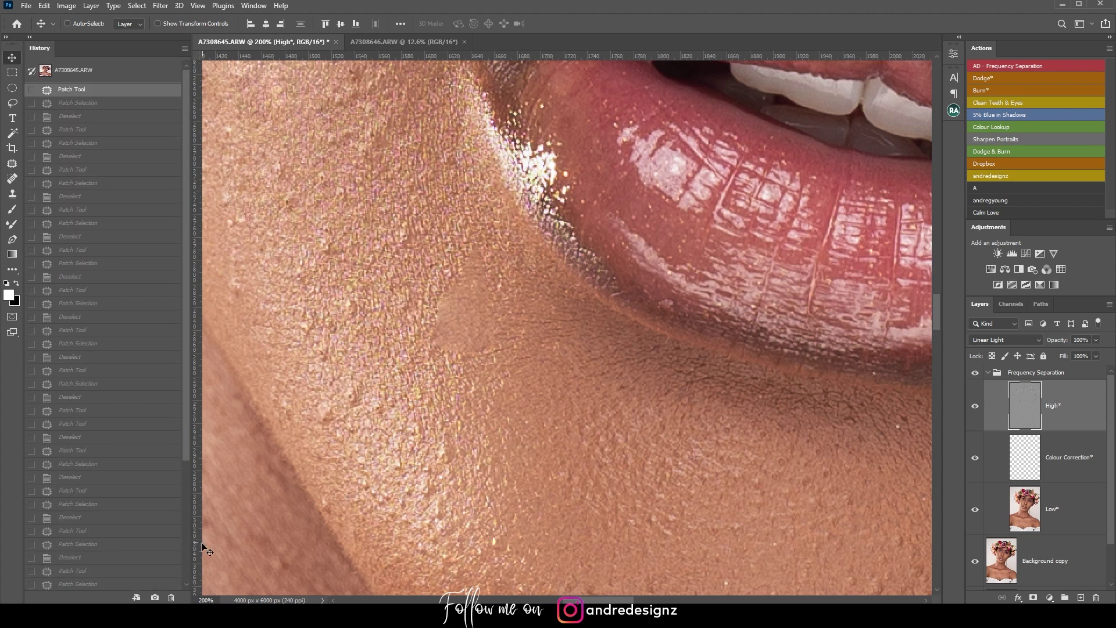
{"action": "left_click", "coordinate": [162, 573]}
{"action": "left_click_drag", "start_coordinate": [184, 445], "coordinate": [194, 569]}
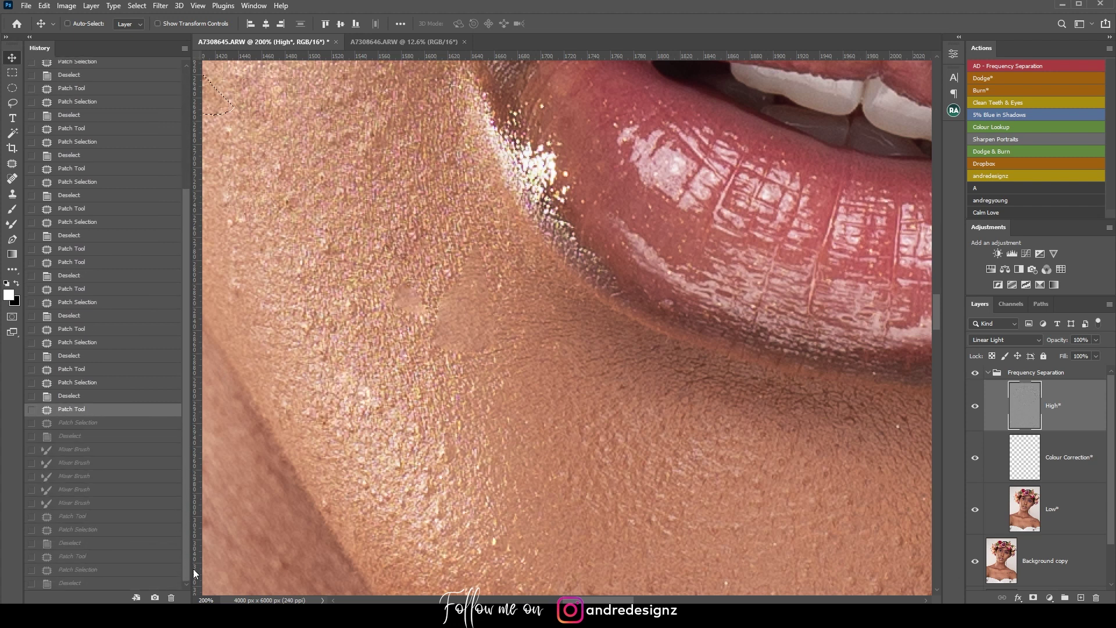
{"action": "left_click", "coordinate": [129, 583]}
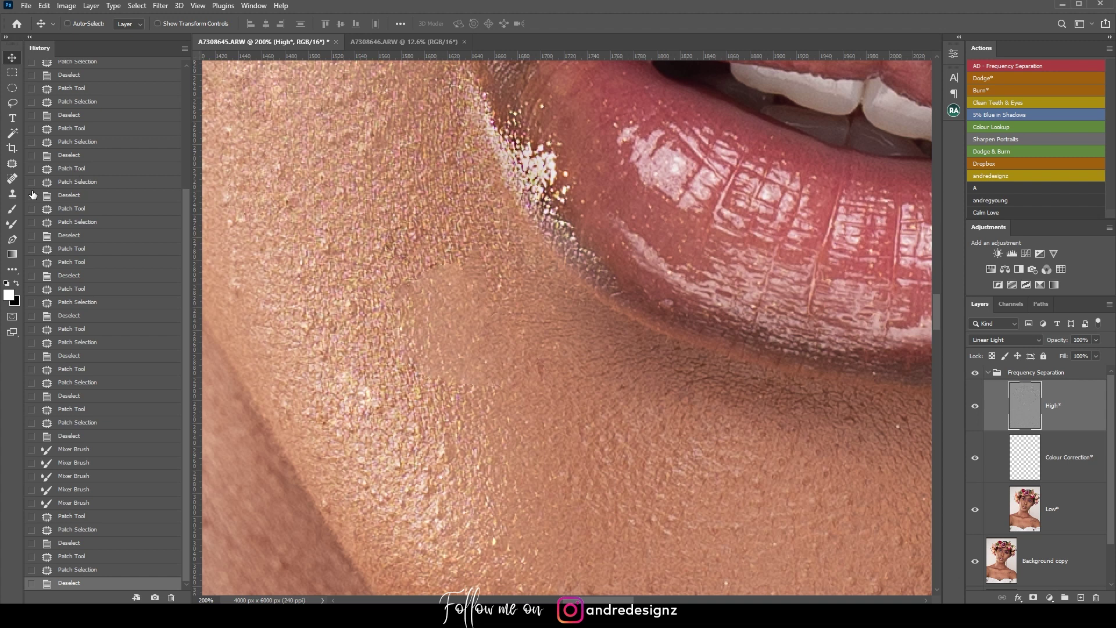
Step: On the High* layer, enlarge the Clone Stamp to 125 px and clone cheek texture over the overly smooth area beside the lower lip
{"action": "left_click", "coordinate": [12, 194]}
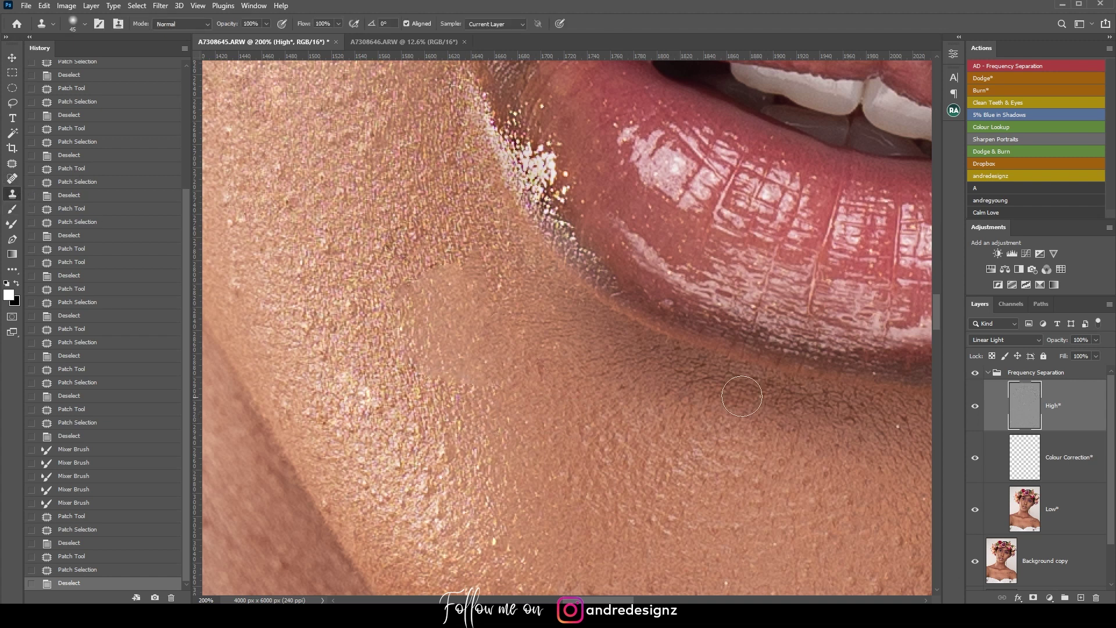
{"action": "key", "text": "bracketright"}
{"action": "key", "text": "bracketright"}
{"action": "key", "text": "bracketright"}
{"action": "key", "text": "bracketright"}
{"action": "key", "text": "bracketright"}
{"action": "key", "text": "bracketright"}
{"action": "key", "text": "bracketright"}
{"action": "left_click", "coordinate": [364, 178], "text": "alt"}
{"action": "mouse_move", "coordinate": [408, 250]}
{"action": "left_mouse_down"}
{"action": "mouse_move", "coordinate": [447, 314]}
{"action": "mouse_move", "coordinate": [466, 382]}
{"action": "mouse_move", "coordinate": [490, 375]}
{"action": "left_mouse_up"}
{"action": "left_click_drag", "start_coordinate": [479, 337], "coordinate": [490, 361]}
{"action": "left_click", "coordinate": [416, 349]}
{"action": "left_click", "coordinate": [485, 404]}
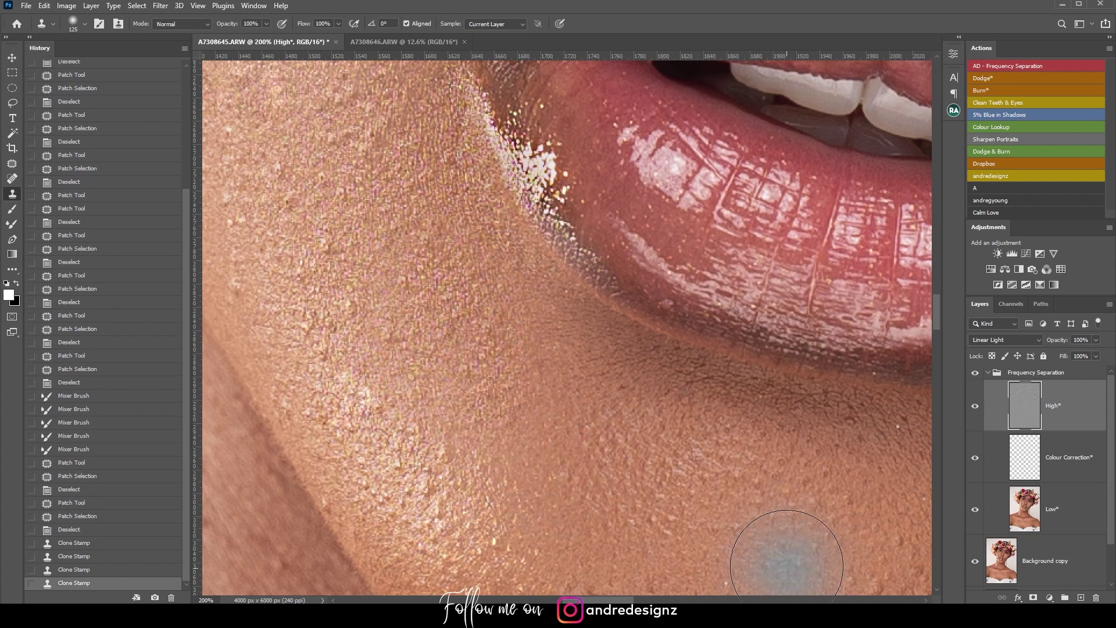
Step: Examine the cloned cheek texture against the whole portrait at several zoom levels
{"action": "key", "text": "ctrl+minus"}
{"action": "key", "text": "ctrl+minus"}
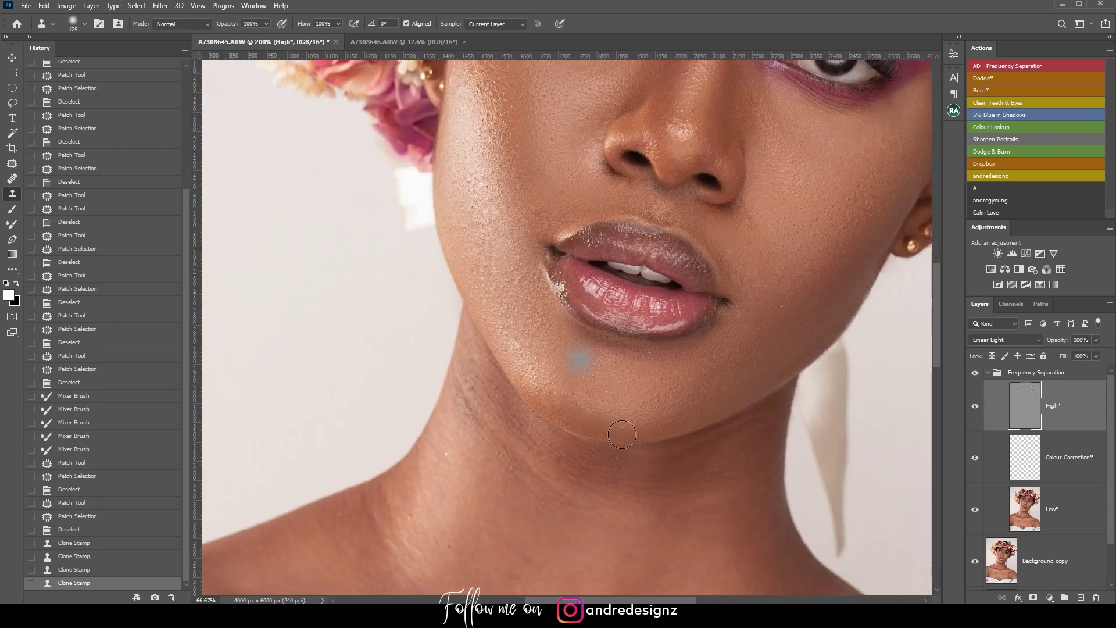
{"action": "key", "text": "ctrl+minus"}
{"action": "key", "text": "ctrl+minus"}
{"action": "key", "text": "ctrl+minus"}
{"action": "key", "text": "ctrl+minus"}
{"action": "key", "text": "ctrl+plus"}
{"action": "key", "text": "ctrl+plus"}
{"action": "key", "text": "ctrl+plus"}
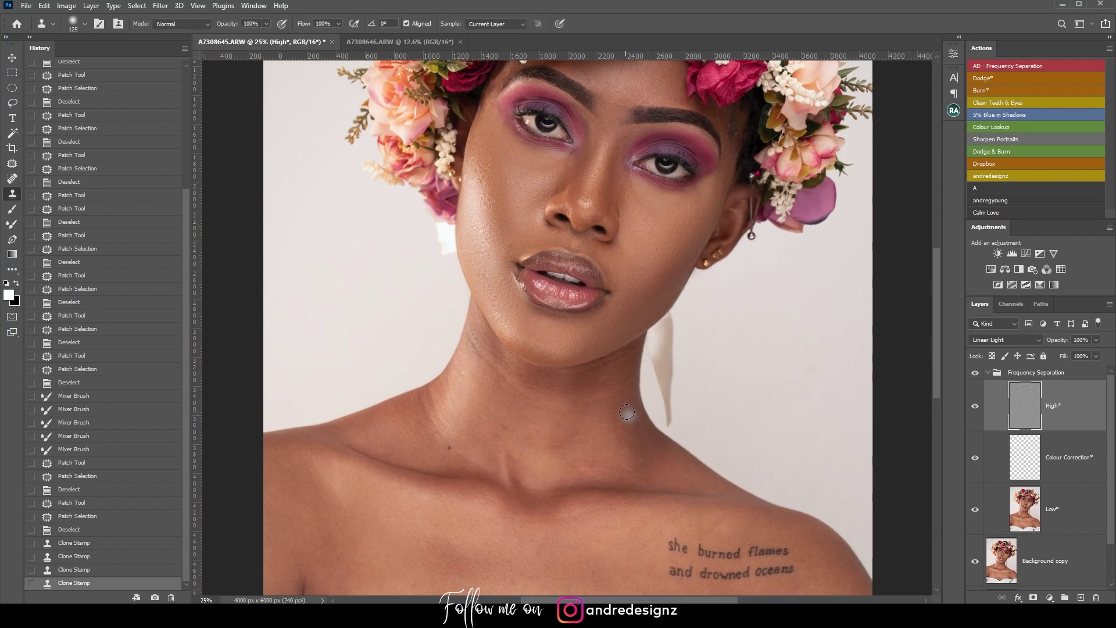
{"action": "key", "text": "ctrl+plus"}
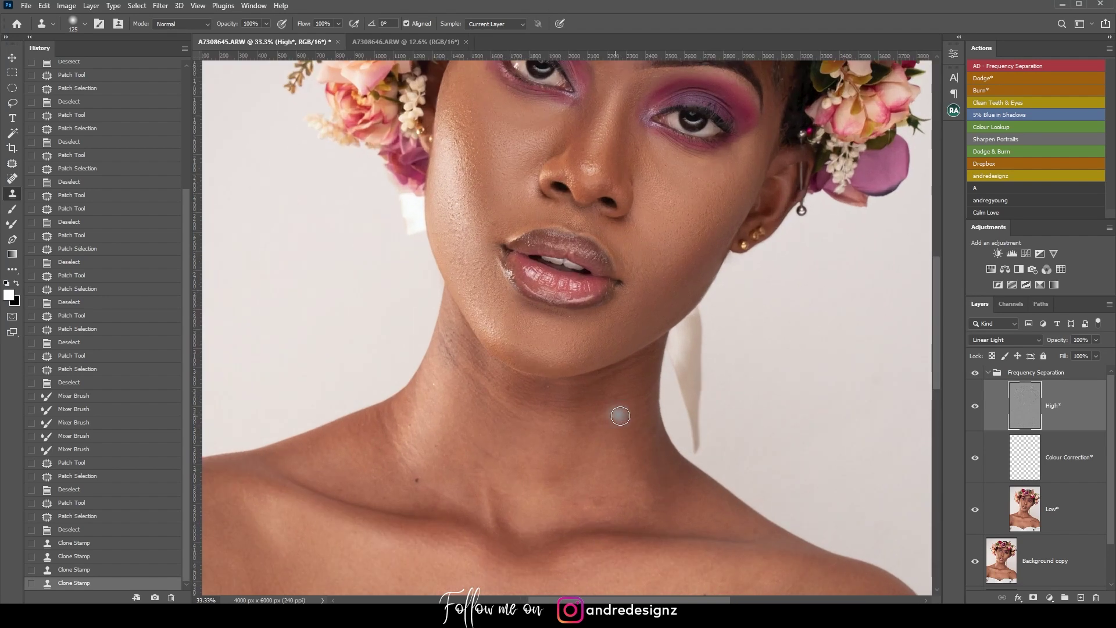
Step: On the Low* layer, smooth the tones of the neck below the jaw with the Mixer Brush
{"action": "left_click", "coordinate": [1064, 519]}
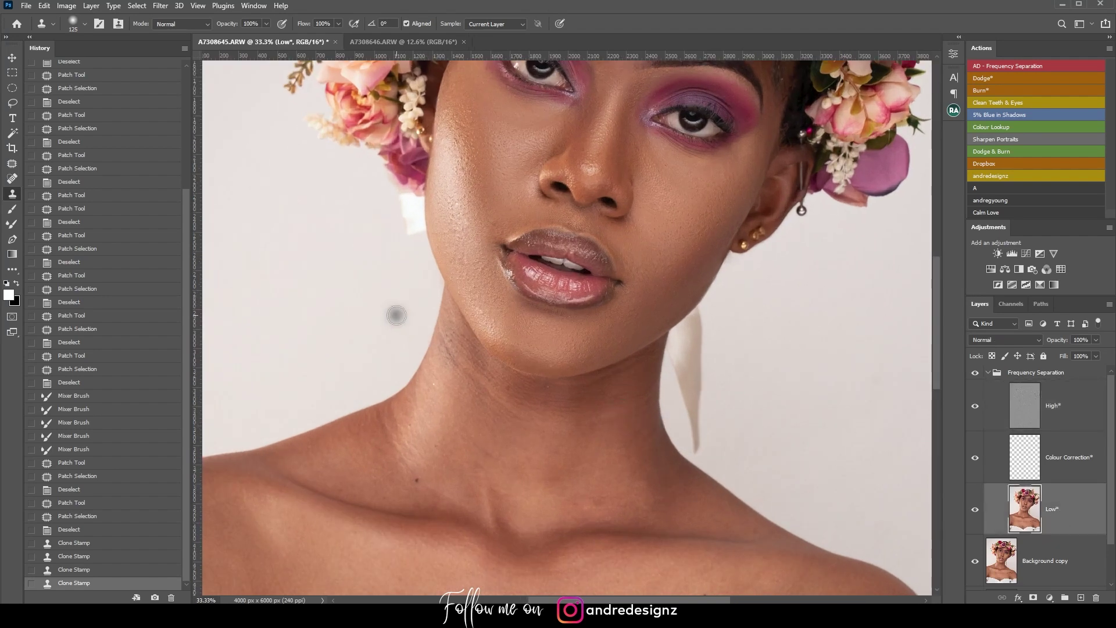
{"action": "key", "text": "b"}
{"action": "mouse_move", "coordinate": [613, 317]}
{"action": "left_mouse_down"}
{"action": "mouse_move", "coordinate": [665, 229]}
{"action": "mouse_move", "coordinate": [649, 345]}
{"action": "left_mouse_up"}
{"action": "left_click_drag", "start_coordinate": [723, 204], "coordinate": [693, 336]}
{"action": "left_click_drag", "start_coordinate": [727, 230], "coordinate": [676, 308]}
{"action": "left_click_drag", "start_coordinate": [670, 221], "coordinate": [616, 356]}
{"action": "left_click_drag", "start_coordinate": [637, 240], "coordinate": [628, 335]}
{"action": "left_click_drag", "start_coordinate": [582, 286], "coordinate": [577, 298]}
{"action": "left_click_drag", "start_coordinate": [551, 182], "coordinate": [518, 280]}
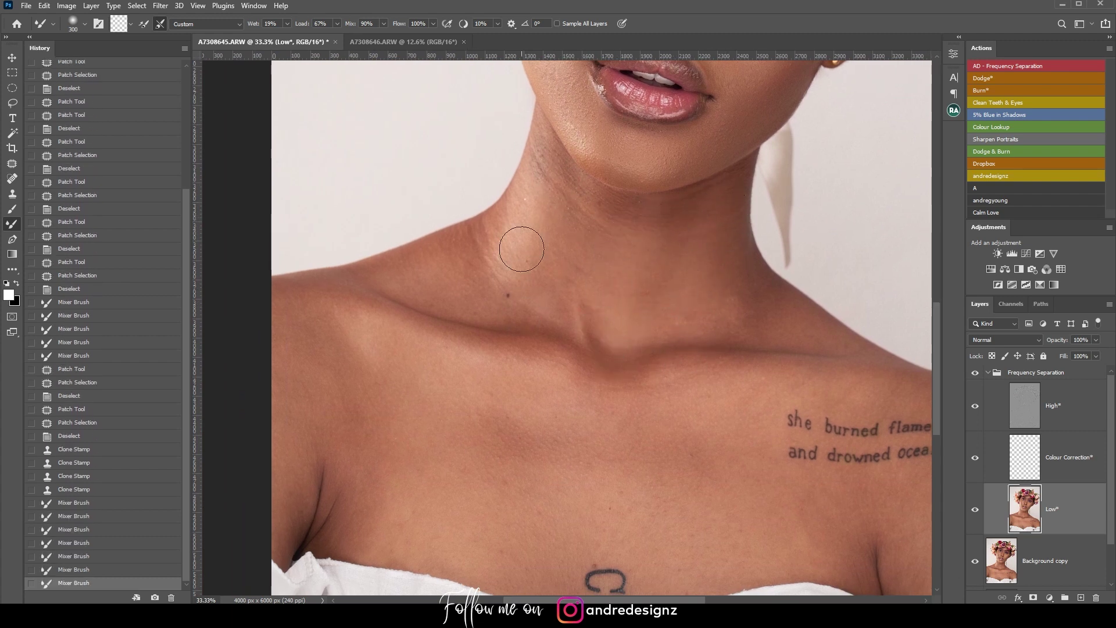
Step: Smooth the tones from the lit side of the neck down along the adjoining shoulder and collarbone
{"action": "left_click_drag", "start_coordinate": [486, 316], "coordinate": [484, 321]}
{"action": "left_click_drag", "start_coordinate": [554, 198], "coordinate": [566, 296]}
{"action": "left_click_drag", "start_coordinate": [572, 259], "coordinate": [549, 309]}
{"action": "left_click_drag", "start_coordinate": [574, 225], "coordinate": [634, 249]}
{"action": "left_click_drag", "start_coordinate": [636, 221], "coordinate": [628, 247]}
{"action": "mouse_move", "coordinate": [557, 177]}
{"action": "left_mouse_down"}
{"action": "mouse_move", "coordinate": [504, 268]}
{"action": "mouse_move", "coordinate": [396, 285]}
{"action": "left_mouse_up"}
{"action": "mouse_move", "coordinate": [534, 265]}
{"action": "left_mouse_down"}
{"action": "mouse_move", "coordinate": [478, 264]}
{"action": "mouse_move", "coordinate": [440, 282]}
{"action": "left_mouse_up"}
{"action": "mouse_move", "coordinate": [468, 245]}
{"action": "left_mouse_down"}
{"action": "mouse_move", "coordinate": [434, 277]}
{"action": "mouse_move", "coordinate": [484, 289]}
{"action": "left_mouse_up"}
Step: Smooth the tones at the base of the throat and along the collarbone on the shoulder-tattoo side
{"action": "mouse_move", "coordinate": [676, 283]}
{"action": "left_mouse_down"}
{"action": "mouse_move", "coordinate": [820, 353]}
{"action": "mouse_move", "coordinate": [814, 340]}
{"action": "left_mouse_up"}
{"action": "mouse_move", "coordinate": [729, 245]}
{"action": "left_mouse_down"}
{"action": "mouse_move", "coordinate": [794, 320]}
{"action": "mouse_move", "coordinate": [775, 336]}
{"action": "mouse_move", "coordinate": [686, 269]}
{"action": "mouse_move", "coordinate": [628, 297]}
{"action": "left_mouse_up"}
{"action": "mouse_move", "coordinate": [608, 261]}
{"action": "left_mouse_down"}
{"action": "mouse_move", "coordinate": [598, 293]}
{"action": "mouse_move", "coordinate": [633, 300]}
{"action": "left_mouse_up"}
{"action": "left_click_drag", "start_coordinate": [667, 234], "coordinate": [663, 282]}
{"action": "left_click_drag", "start_coordinate": [690, 240], "coordinate": [702, 324]}
{"action": "left_click_drag", "start_coordinate": [714, 278], "coordinate": [733, 336]}
{"action": "mouse_move", "coordinate": [620, 326]}
{"action": "left_mouse_down"}
{"action": "mouse_move", "coordinate": [780, 226]}
{"action": "mouse_move", "coordinate": [785, 245]}
{"action": "left_mouse_up"}
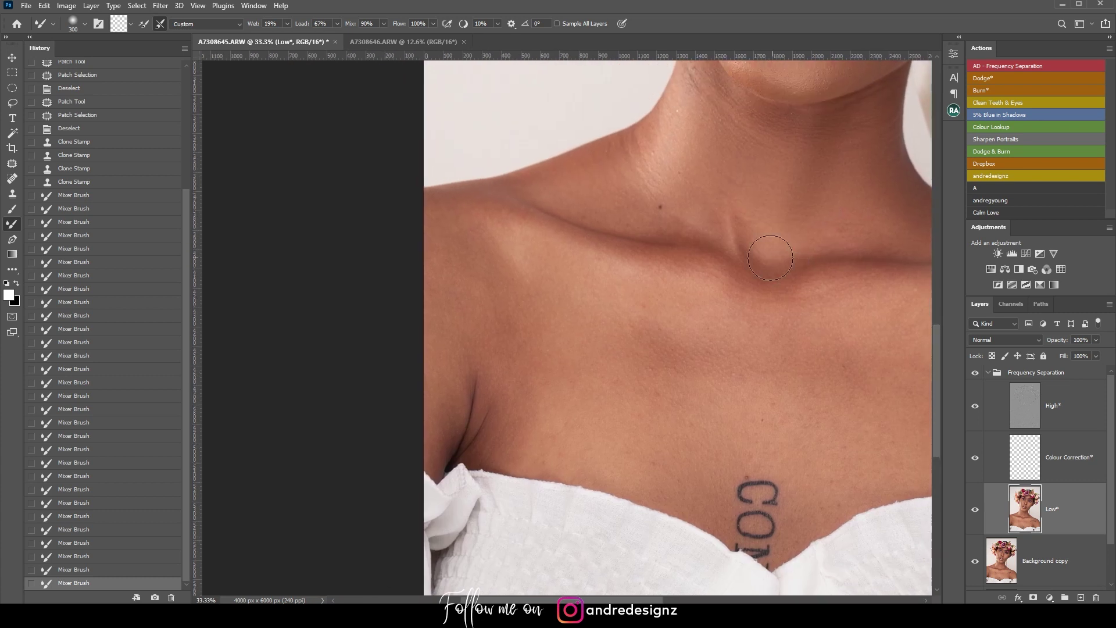
Step: Enlarge the Mixer Brush to 600 px and smooth the tones of the upper chest and the shoulder without the tattoo
{"action": "key", "text": "]"}
{"action": "key", "text": "]"}
{"action": "key", "text": "]"}
{"action": "left_click_drag", "start_coordinate": [678, 315], "coordinate": [621, 302]}
{"action": "mouse_move", "coordinate": [557, 287]}
{"action": "left_mouse_down"}
{"action": "mouse_move", "coordinate": [635, 310]}
{"action": "mouse_move", "coordinate": [561, 300]}
{"action": "left_mouse_up"}
{"action": "left_click_drag", "start_coordinate": [512, 273], "coordinate": [523, 381]}
{"action": "mouse_move", "coordinate": [538, 314]}
{"action": "left_mouse_down"}
{"action": "mouse_move", "coordinate": [558, 399]}
{"action": "mouse_move", "coordinate": [583, 415]}
{"action": "mouse_move", "coordinate": [510, 403]}
{"action": "left_mouse_up"}
{"action": "left_click_drag", "start_coordinate": [620, 401], "coordinate": [499, 342]}
{"action": "left_click_drag", "start_coordinate": [563, 330], "coordinate": [436, 294]}
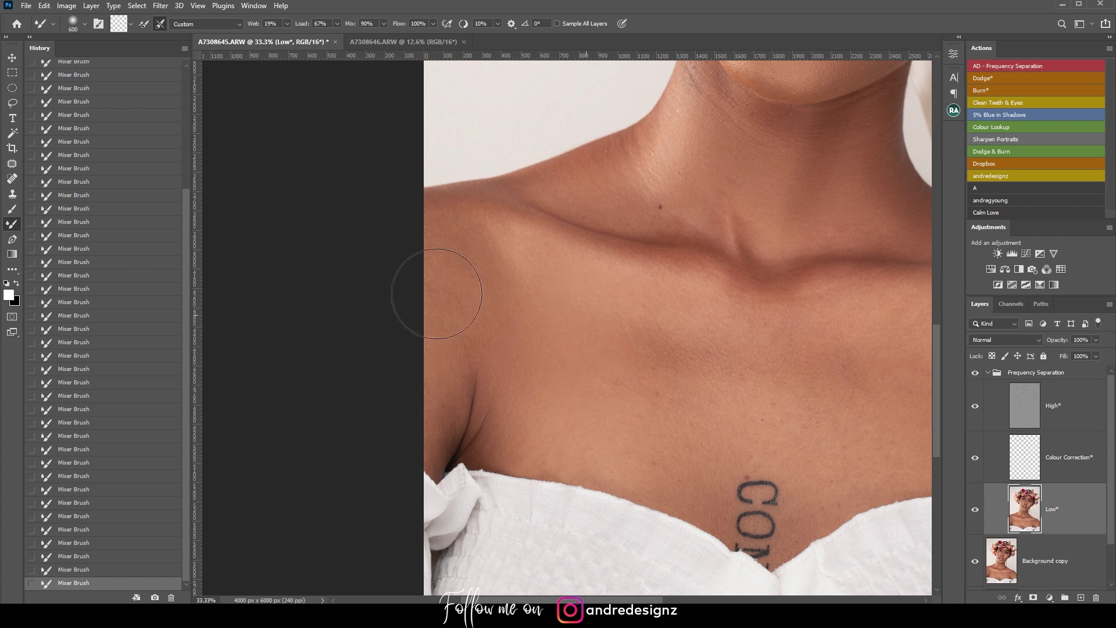
{"action": "mouse_move", "coordinate": [671, 366]}
{"action": "left_mouse_down"}
{"action": "mouse_move", "coordinate": [681, 358]}
{"action": "mouse_move", "coordinate": [641, 311]}
{"action": "mouse_move", "coordinate": [508, 304]}
{"action": "mouse_move", "coordinate": [504, 255]}
{"action": "mouse_move", "coordinate": [467, 251]}
{"action": "left_mouse_up"}
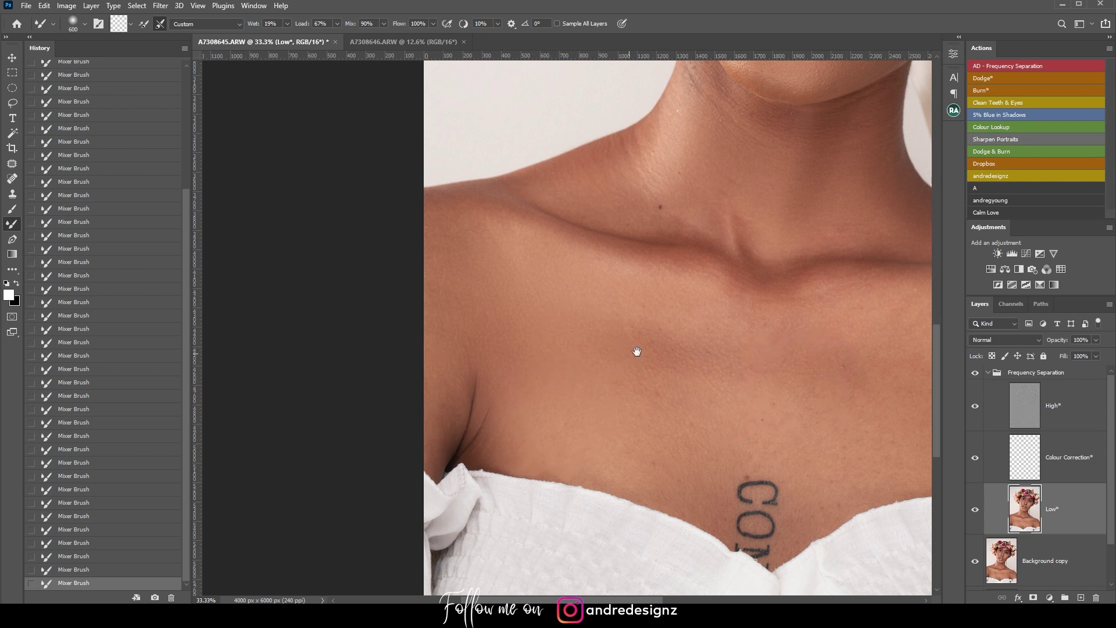
{"action": "left_click_drag", "start_coordinate": [839, 371], "coordinate": [552, 312]}
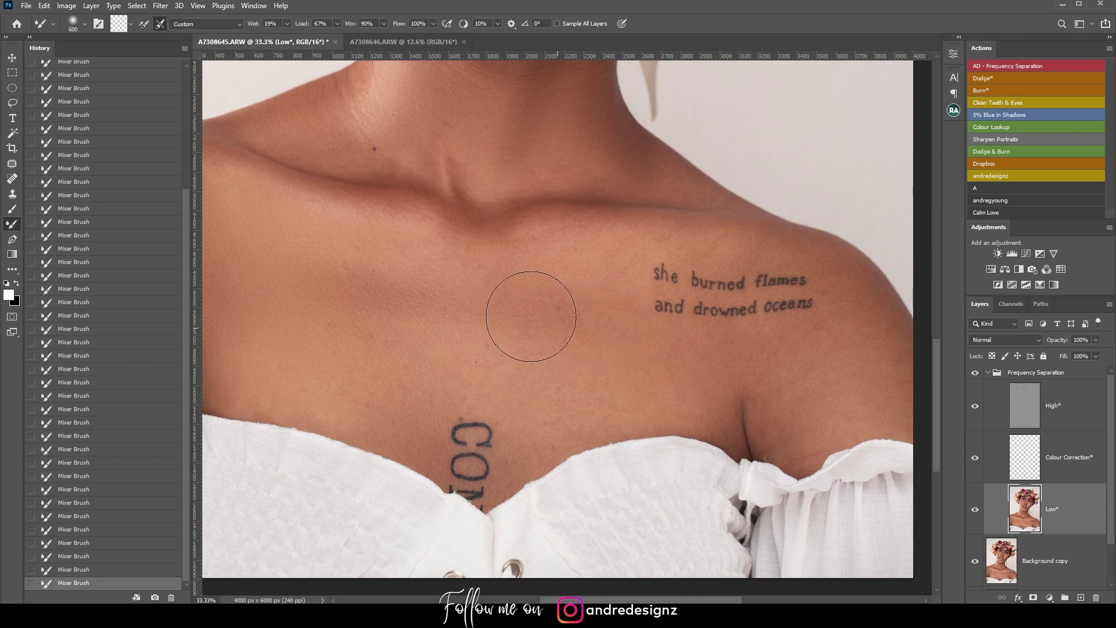
{"action": "mouse_move", "coordinate": [557, 348]}
{"action": "left_mouse_down"}
{"action": "mouse_move", "coordinate": [570, 324]}
{"action": "mouse_move", "coordinate": [480, 286]}
{"action": "left_mouse_up"}
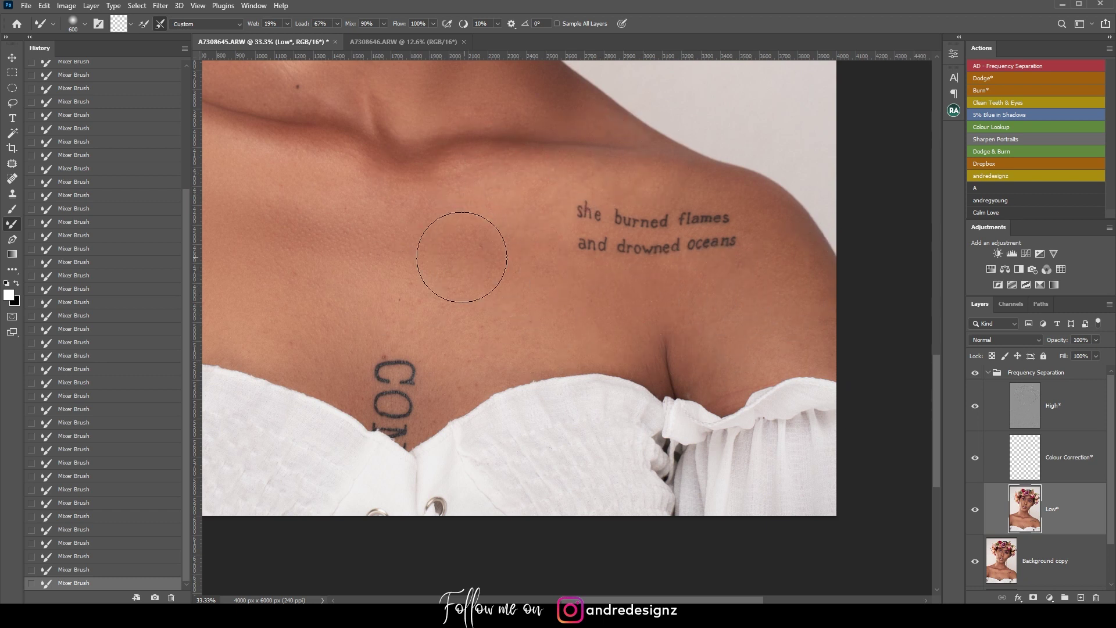
Step: Compare the whole portrait with the Frequency Separation group hidden and shown
{"action": "key", "text": "ctrl+minus"}
{"action": "key", "text": "ctrl+minus"}
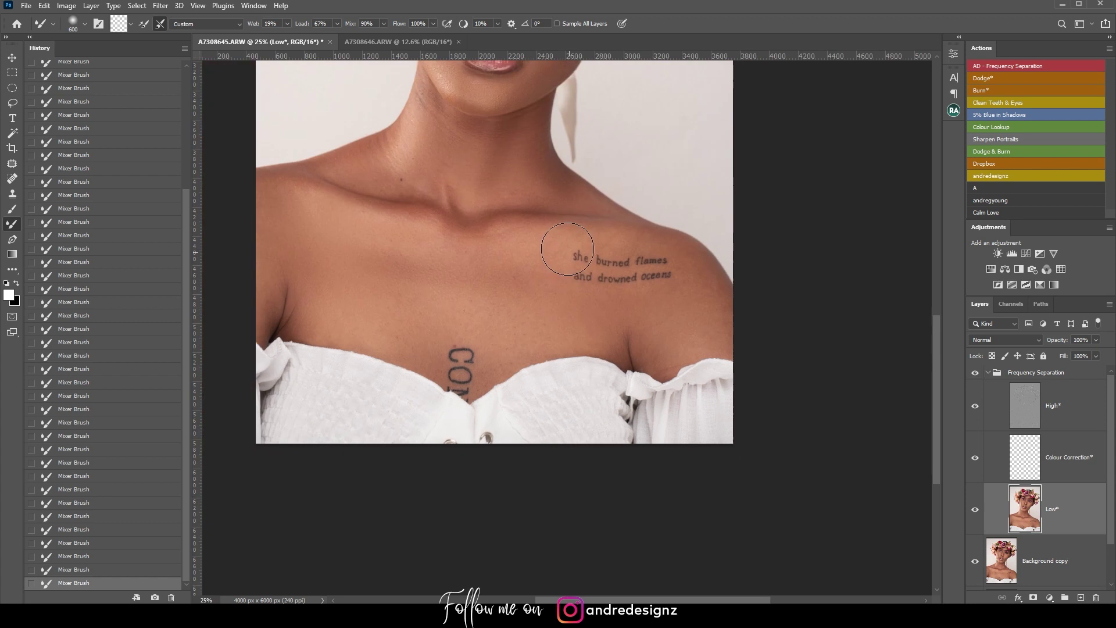
{"action": "key", "text": "ctrl+minus"}
{"action": "key", "text": "ctrl+minus"}
{"action": "key", "text": "ctrl+minus"}
{"action": "key", "text": "ctrl+plus"}
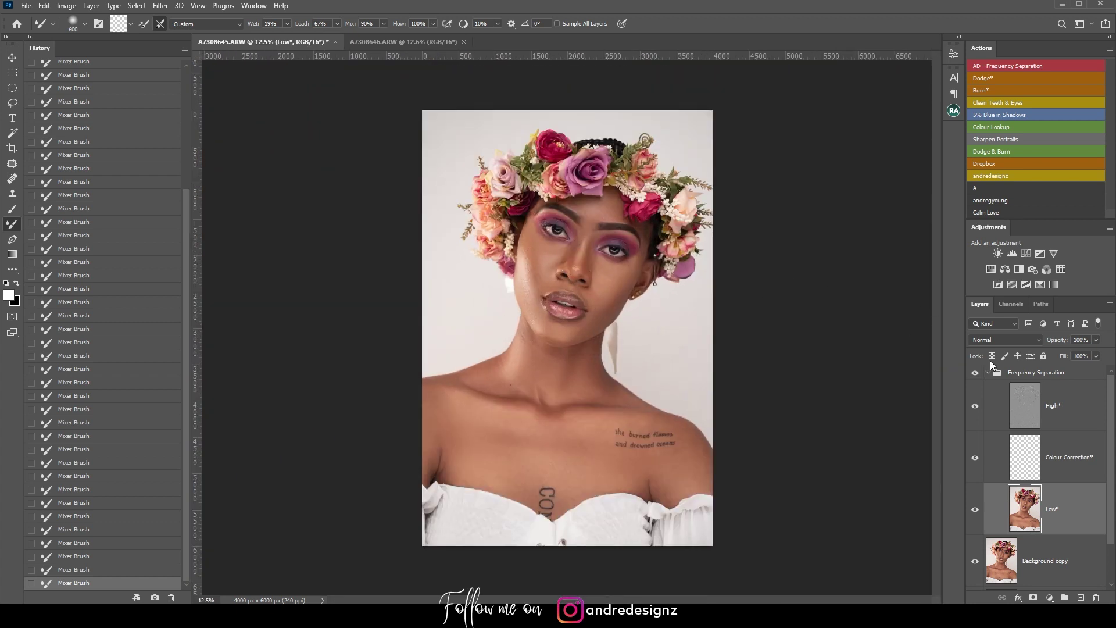
{"action": "left_click", "coordinate": [975, 372]}
{"action": "left_click", "coordinate": [976, 373]}
Step: With a smaller Mixer Brush, blend the remaining uneven tones on the shaded cheek, jaw and upper neck
{"action": "key", "text": "bracketleft"}
{"action": "key", "text": "bracketleft"}
{"action": "key", "text": "bracketleft"}
{"action": "mouse_move", "coordinate": [614, 293]}
{"action": "left_mouse_down"}
{"action": "mouse_move", "coordinate": [628, 302]}
{"action": "mouse_move", "coordinate": [605, 297]}
{"action": "mouse_move", "coordinate": [617, 304]}
{"action": "mouse_move", "coordinate": [634, 275]}
{"action": "left_mouse_up"}
{"action": "mouse_move", "coordinate": [591, 345]}
{"action": "left_mouse_down"}
{"action": "mouse_move", "coordinate": [614, 318]}
{"action": "mouse_move", "coordinate": [593, 324]}
{"action": "mouse_move", "coordinate": [632, 267]}
{"action": "mouse_move", "coordinate": [593, 308]}
{"action": "mouse_move", "coordinate": [625, 264]}
{"action": "left_mouse_up"}
{"action": "key", "text": "bracketright"}
{"action": "key", "text": "bracketright"}
Step: Collapse the Frequency Separation group and run the Dodge* and Burn* actions to add their masked layers above it
{"action": "left_click", "coordinate": [989, 373]}
{"action": "left_click", "coordinate": [989, 78]}
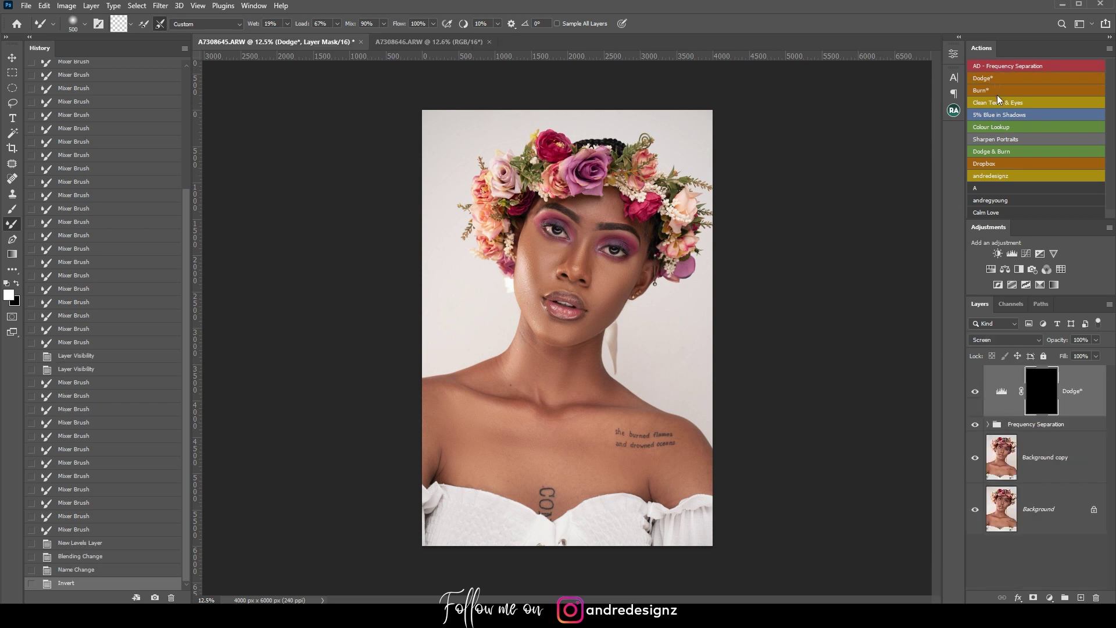
{"action": "left_click", "coordinate": [992, 94]}
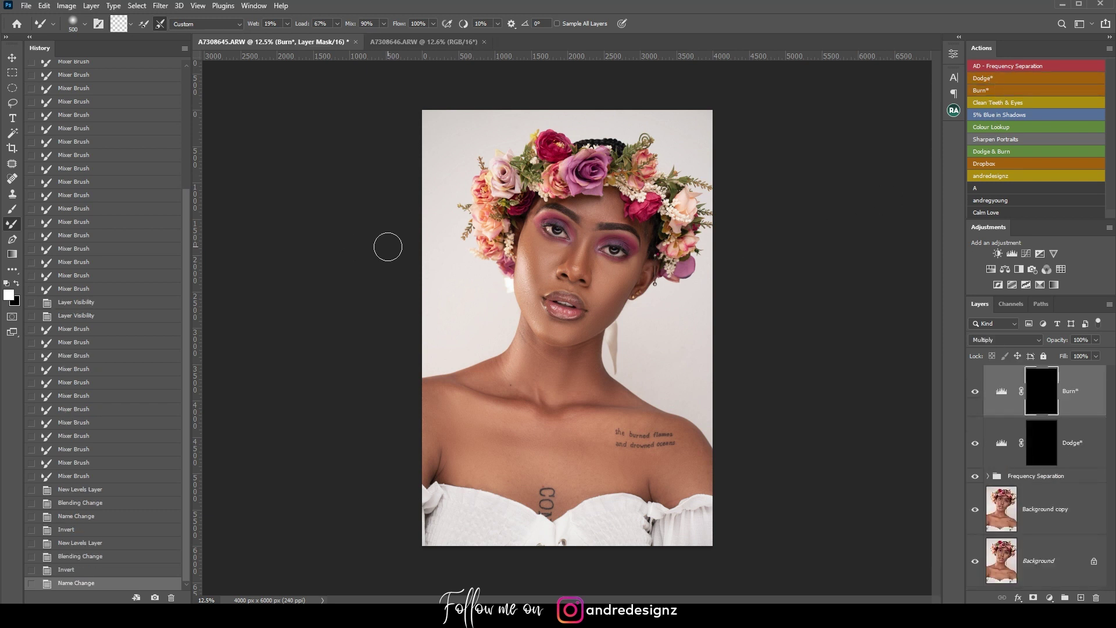
Step: Set the Brush tool's flow to 1% and dab once on the forehead on the Burn* mask
{"action": "key", "text": "b"}
{"action": "left_click", "coordinate": [340, 25]}
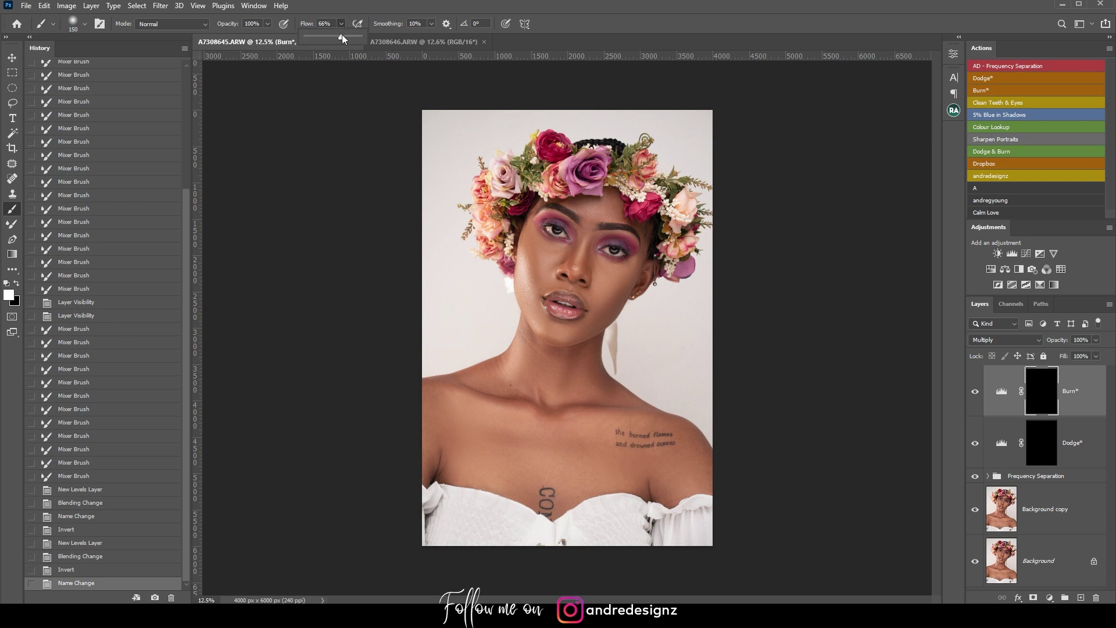
{"action": "left_click", "coordinate": [579, 218]}
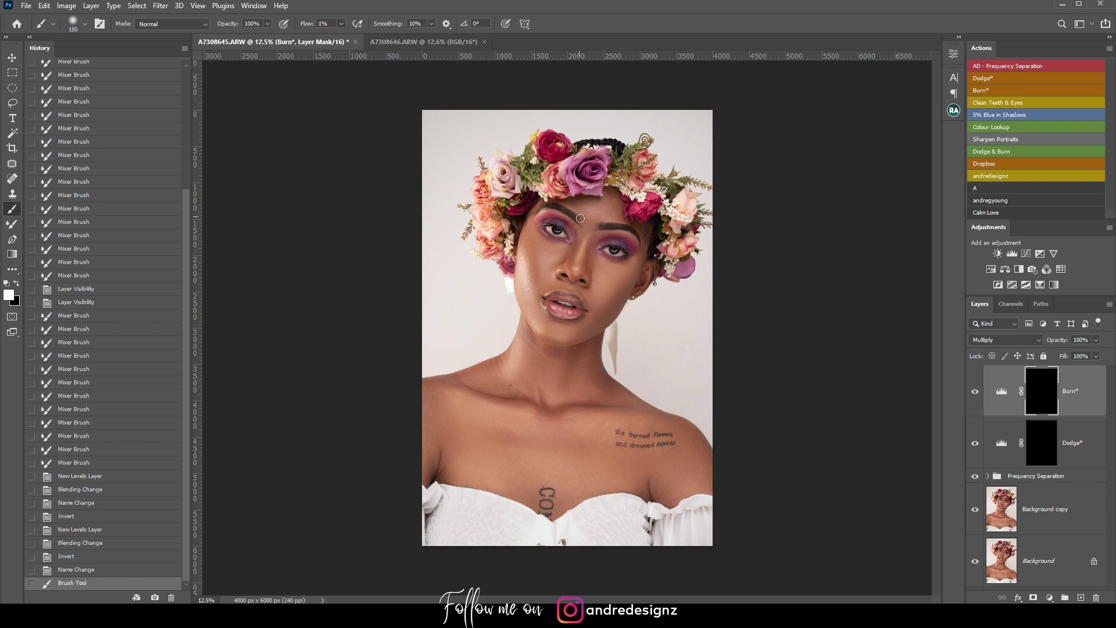
Step: On the Dodge* layer's mask, paint in a highlight along the bridge of the nose
{"action": "key", "text": "ctrl+plus"}
{"action": "key", "text": "ctrl+plus"}
{"action": "key", "text": "ctrl+plus"}
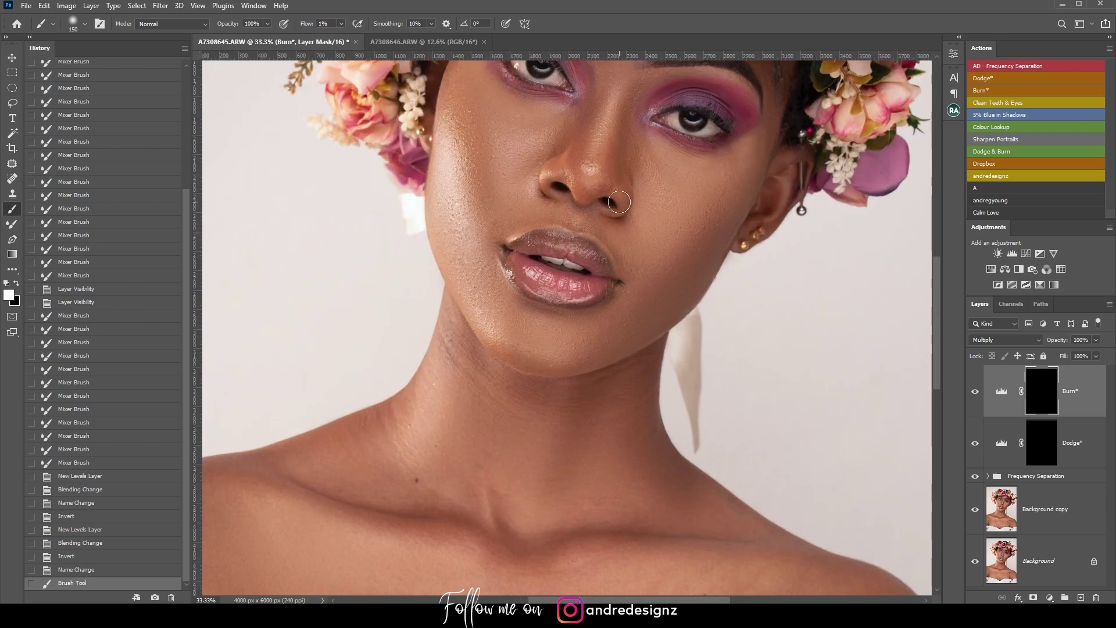
{"action": "left_click_drag", "start_coordinate": [643, 133], "coordinate": [657, 357]}
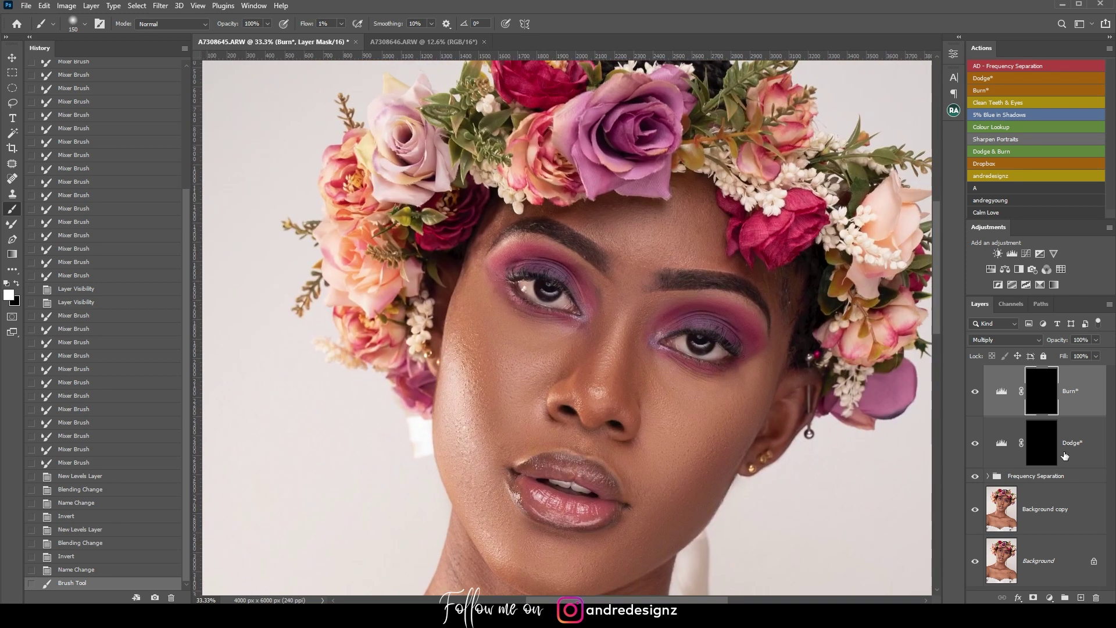
{"action": "left_click", "coordinate": [1051, 451]}
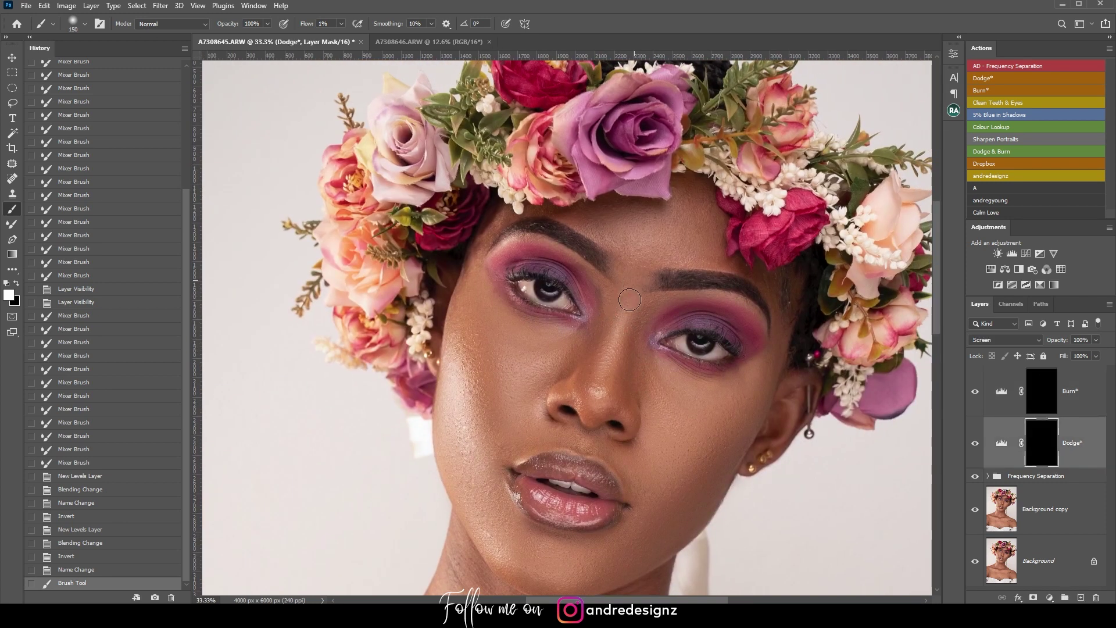
{"action": "mouse_move", "coordinate": [637, 272]}
{"action": "left_mouse_down"}
{"action": "mouse_move", "coordinate": [596, 413]}
{"action": "mouse_move", "coordinate": [596, 400]}
{"action": "left_mouse_up"}
Step: Enlarge the brush to 250 px and brighten both cheeks and the area beside the mouth on the Dodge* mask
{"action": "key", "text": "bracketright"}
{"action": "key", "text": "bracketright"}
{"action": "key", "text": "bracketright"}
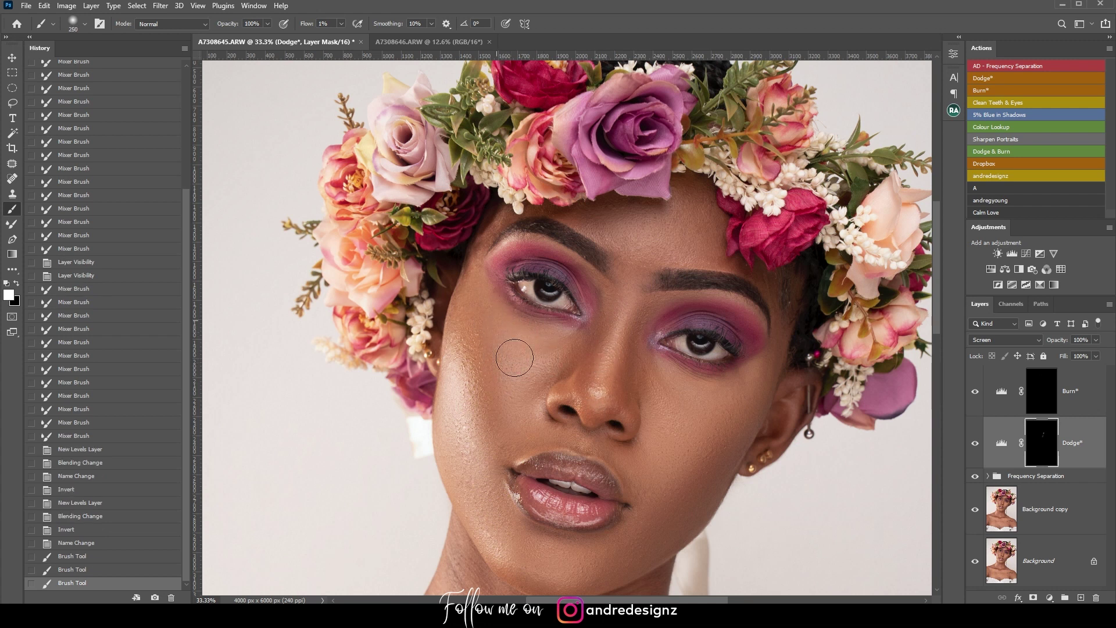
{"action": "left_click_drag", "start_coordinate": [528, 337], "coordinate": [525, 379]}
{"action": "left_click_drag", "start_coordinate": [487, 510], "coordinate": [491, 525]}
{"action": "mouse_move", "coordinate": [731, 443]}
{"action": "left_mouse_down"}
{"action": "mouse_move", "coordinate": [715, 471]}
{"action": "mouse_move", "coordinate": [702, 455]}
{"action": "left_mouse_up"}
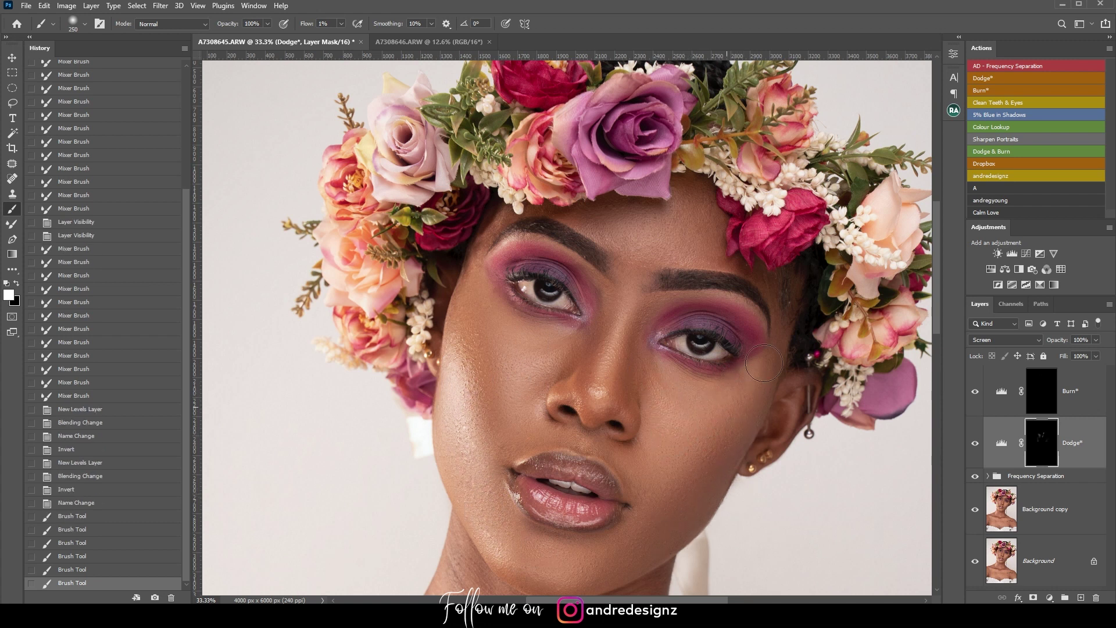
{"action": "mouse_move", "coordinate": [668, 396]}
{"action": "left_mouse_down"}
{"action": "mouse_move", "coordinate": [661, 383]}
{"action": "mouse_move", "coordinate": [660, 452]}
{"action": "left_mouse_up"}
{"action": "mouse_move", "coordinate": [705, 419]}
{"action": "left_mouse_down"}
{"action": "mouse_move", "coordinate": [676, 457]}
{"action": "mouse_move", "coordinate": [666, 437]}
{"action": "left_mouse_up"}
Step: Brighten the area between nose and upper lip with a smaller brush and the forehead with a 250 px brush
{"action": "key", "text": "bracketleft"}
{"action": "left_click_drag", "start_coordinate": [585, 440], "coordinate": [585, 436]}
{"action": "key", "text": "bracketright"}
{"action": "key", "text": "bracketright"}
{"action": "key", "text": "bracketright"}
{"action": "key", "text": "bracketright"}
{"action": "mouse_move", "coordinate": [667, 220]}
{"action": "left_mouse_down"}
{"action": "mouse_move", "coordinate": [644, 232]}
{"action": "mouse_move", "coordinate": [689, 208]}
{"action": "mouse_move", "coordinate": [670, 245]}
{"action": "mouse_move", "coordinate": [671, 212]}
{"action": "mouse_move", "coordinate": [668, 227]}
{"action": "mouse_move", "coordinate": [646, 221]}
{"action": "left_mouse_up"}
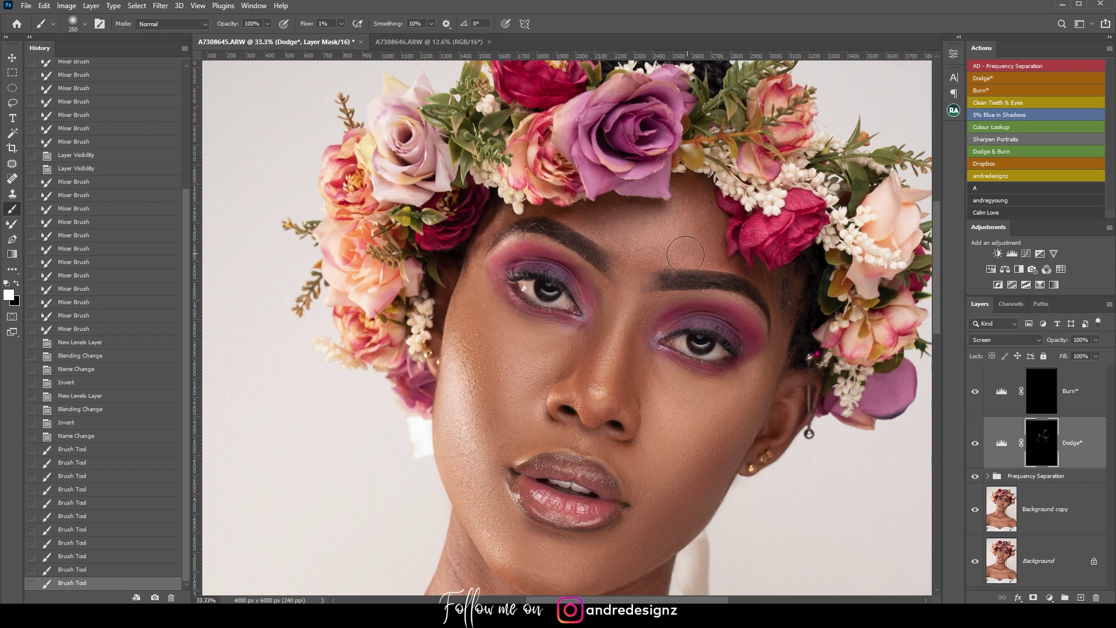
Step: Brighten the highlights on the neck, collarbone and upper chest on the Dodge* mask
{"action": "key", "text": "ctrl+minus"}
{"action": "key", "text": "ctrl+minus"}
{"action": "key", "text": "ctrl+minus"}
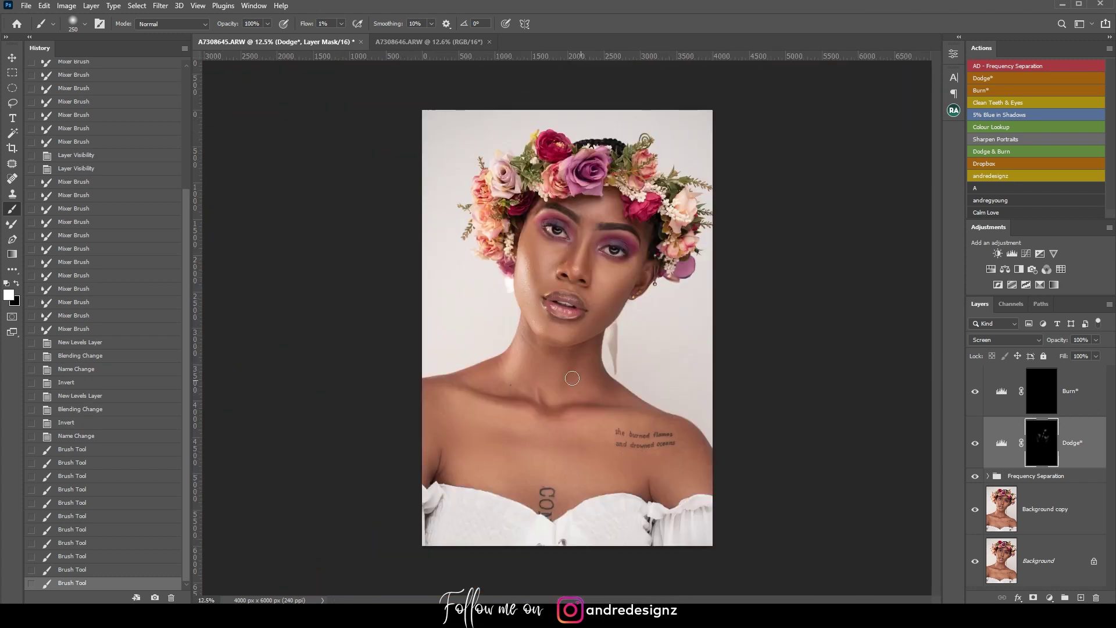
{"action": "key", "text": "ctrl+plus"}
{"action": "key", "text": "ctrl+plus"}
{"action": "mouse_move", "coordinate": [543, 382]}
{"action": "left_mouse_down"}
{"action": "mouse_move", "coordinate": [558, 394]}
{"action": "mouse_move", "coordinate": [557, 422]}
{"action": "mouse_move", "coordinate": [535, 374]}
{"action": "mouse_move", "coordinate": [531, 385]}
{"action": "left_mouse_up"}
{"action": "mouse_move", "coordinate": [462, 417]}
{"action": "left_mouse_down"}
{"action": "mouse_move", "coordinate": [468, 403]}
{"action": "mouse_move", "coordinate": [457, 427]}
{"action": "left_mouse_up"}
{"action": "left_click_drag", "start_coordinate": [477, 508], "coordinate": [475, 501]}
{"action": "left_click_drag", "start_coordinate": [714, 448], "coordinate": [664, 230]}
{"action": "mouse_move", "coordinate": [502, 246]}
{"action": "left_mouse_down"}
{"action": "mouse_move", "coordinate": [525, 185]}
{"action": "mouse_move", "coordinate": [498, 187]}
{"action": "mouse_move", "coordinate": [472, 213]}
{"action": "mouse_move", "coordinate": [479, 170]}
{"action": "mouse_move", "coordinate": [492, 213]}
{"action": "left_mouse_up"}
{"action": "key", "text": "ctrl+minus"}
{"action": "key", "text": "ctrl+minus"}
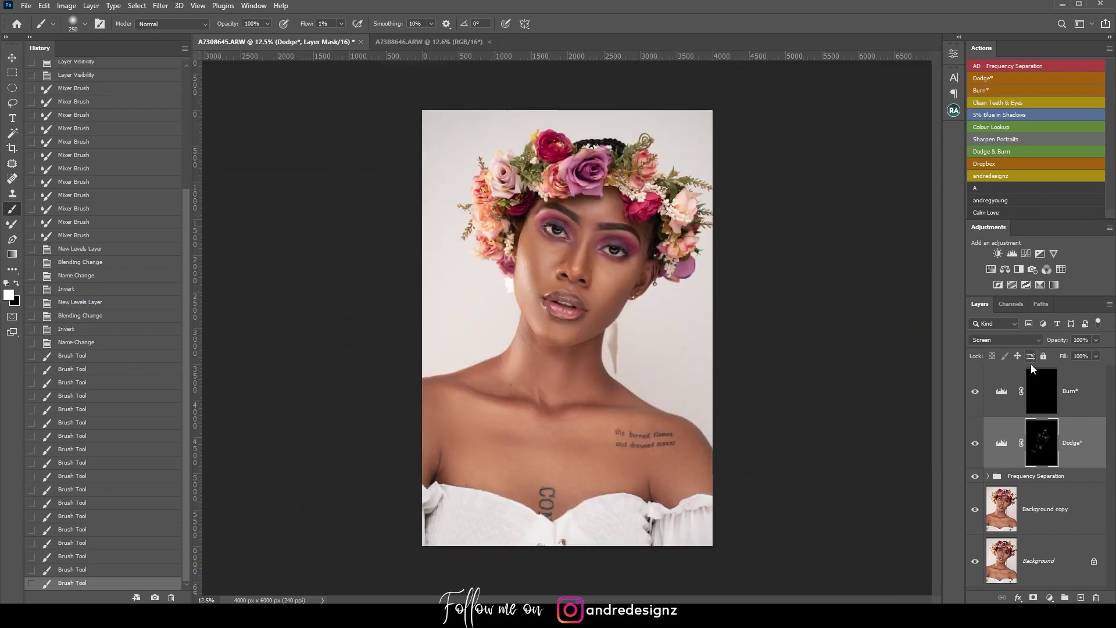
Step: On the Burn* layer's mask, darken the contours of both cheeks and the side of the nose
{"action": "left_click", "coordinate": [1046, 401]}
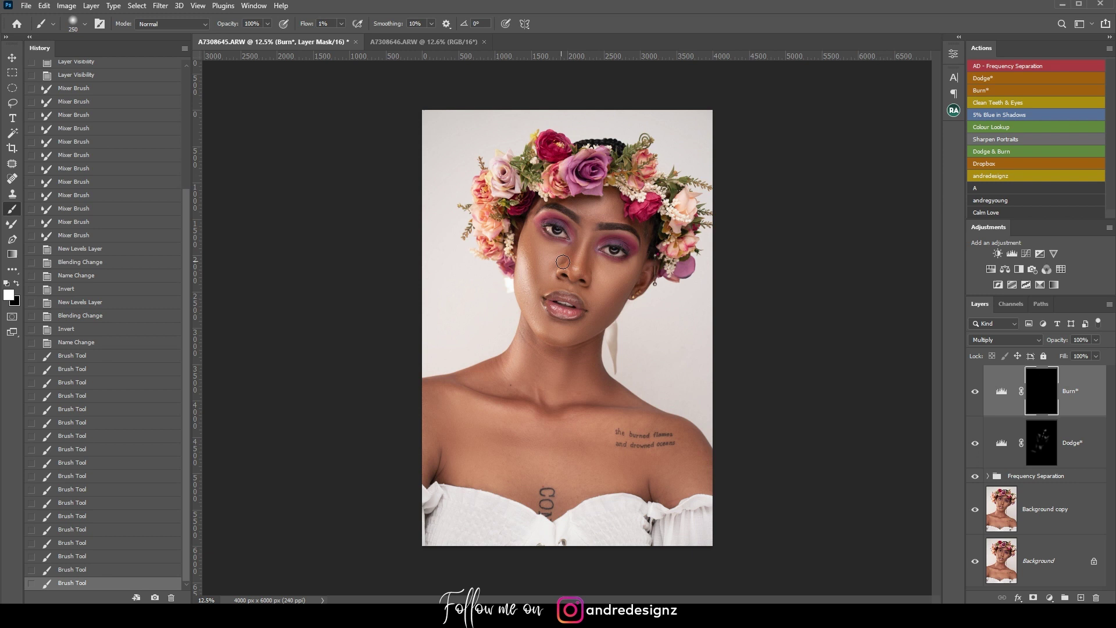
{"action": "key", "text": "ctrl+plus"}
{"action": "left_click_drag", "start_coordinate": [469, 151], "coordinate": [474, 208]}
{"action": "mouse_move", "coordinate": [498, 149]}
{"action": "left_mouse_down"}
{"action": "mouse_move", "coordinate": [520, 216]}
{"action": "mouse_move", "coordinate": [515, 245]}
{"action": "left_mouse_up"}
{"action": "left_click_drag", "start_coordinate": [492, 190], "coordinate": [505, 233]}
{"action": "left_click_drag", "start_coordinate": [649, 288], "coordinate": [683, 235]}
{"action": "key", "text": "bracketleft"}
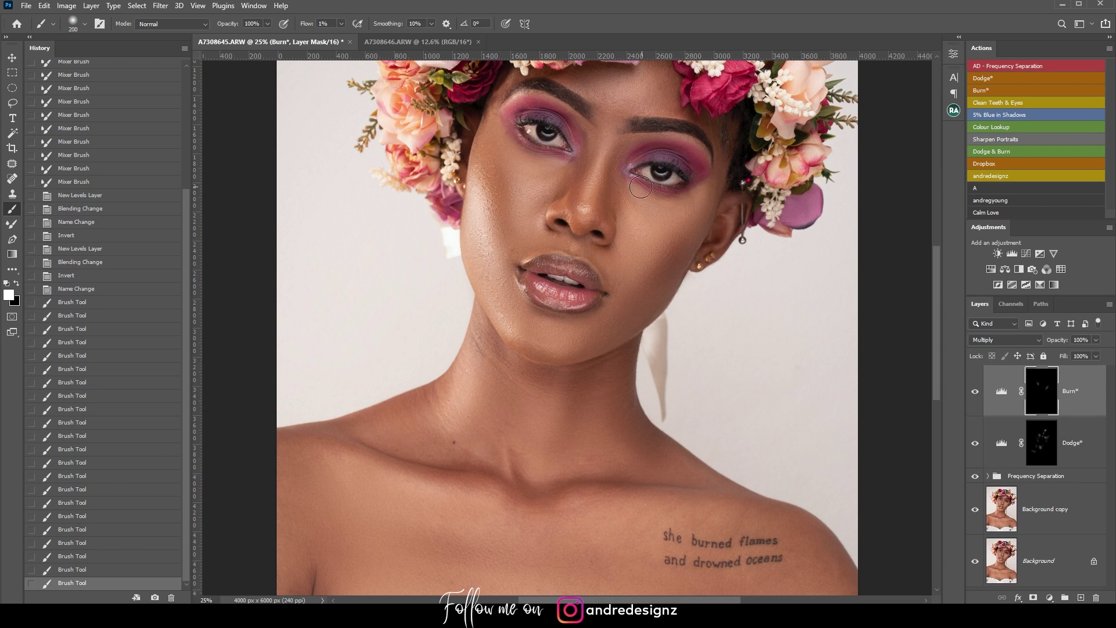
{"action": "mouse_move", "coordinate": [608, 186]}
{"action": "left_mouse_down"}
{"action": "mouse_move", "coordinate": [591, 125]}
{"action": "mouse_move", "coordinate": [587, 182]}
{"action": "left_mouse_up"}
Step: Enlarge the brush to 300 px and deepen the shadows on the neck and along both collarbones
{"action": "key", "text": "bracketright"}
{"action": "key", "text": "bracketright"}
{"action": "key", "text": "bracketright"}
{"action": "mouse_move", "coordinate": [579, 396]}
{"action": "left_mouse_down"}
{"action": "mouse_move", "coordinate": [581, 471]}
{"action": "mouse_move", "coordinate": [560, 479]}
{"action": "mouse_move", "coordinate": [567, 486]}
{"action": "left_mouse_up"}
{"action": "mouse_move", "coordinate": [501, 407]}
{"action": "left_mouse_down"}
{"action": "mouse_move", "coordinate": [517, 461]}
{"action": "mouse_move", "coordinate": [508, 456]}
{"action": "left_mouse_up"}
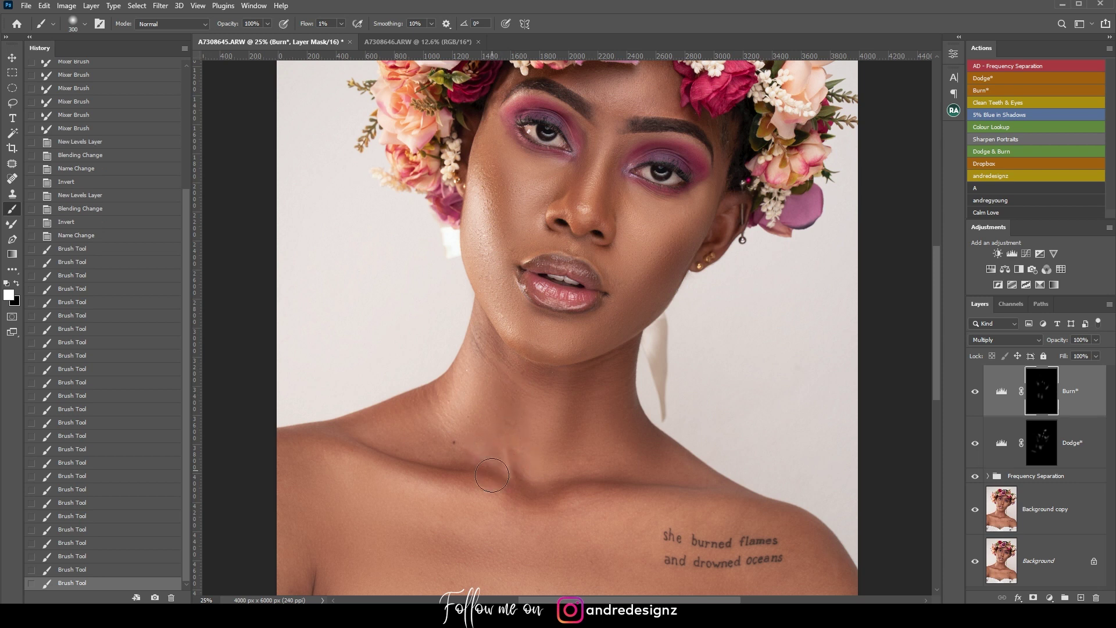
{"action": "left_click_drag", "start_coordinate": [358, 463], "coordinate": [470, 504]}
{"action": "left_click_drag", "start_coordinate": [603, 494], "coordinate": [671, 499]}
Step: Group the Burn* and Dodge* layers and compare the portrait with the group hidden and shown
{"action": "scroll", "coordinate": [697, 271], "scroll_direction": "down", "scroll_amount": 3}
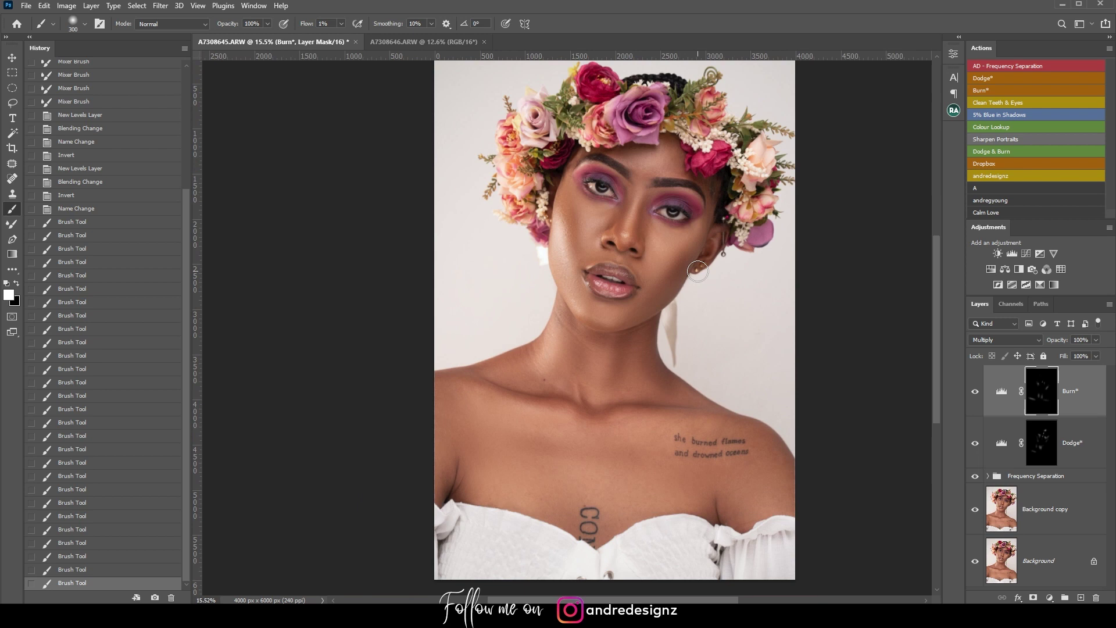
{"action": "left_click", "coordinate": [1062, 443], "text": "shift"}
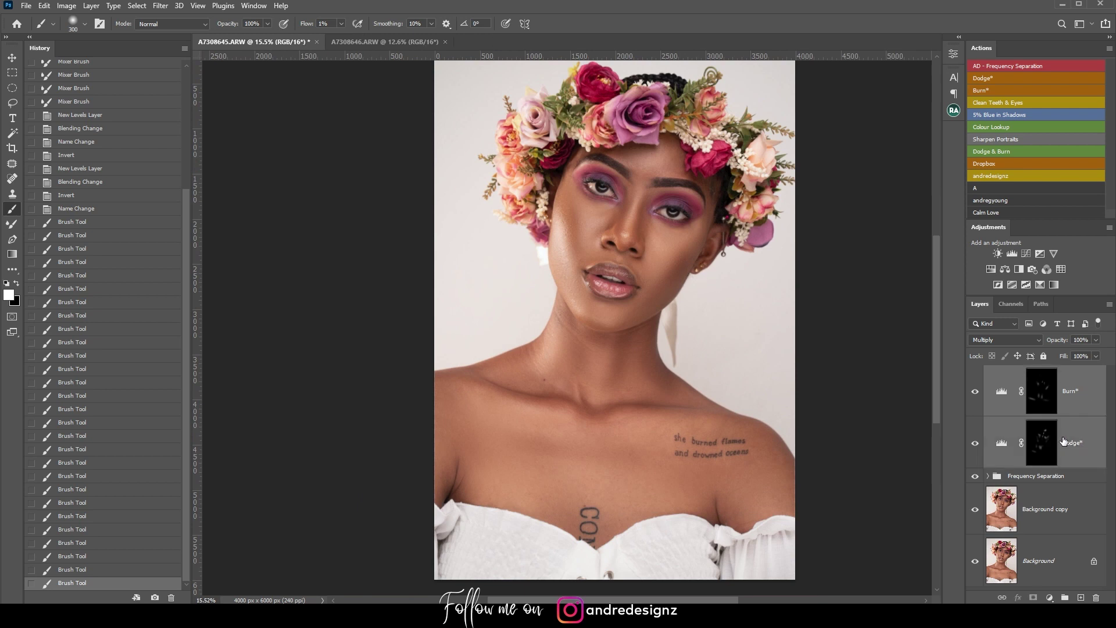
{"action": "key", "text": "ctrl+g"}
{"action": "left_click", "coordinate": [975, 377]}
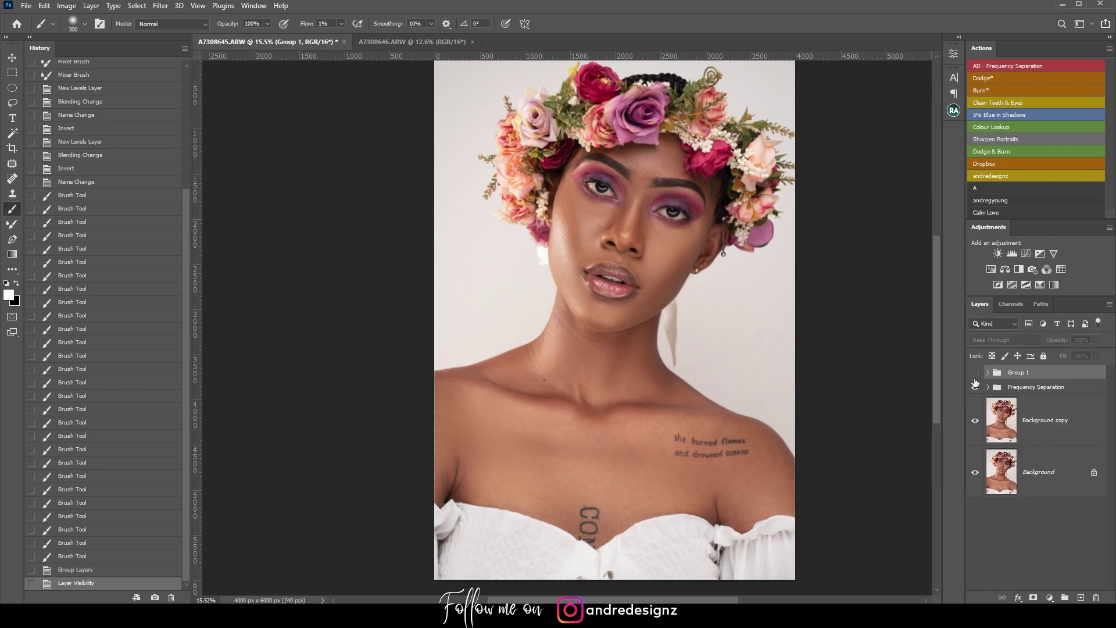
{"action": "left_click", "coordinate": [975, 376]}
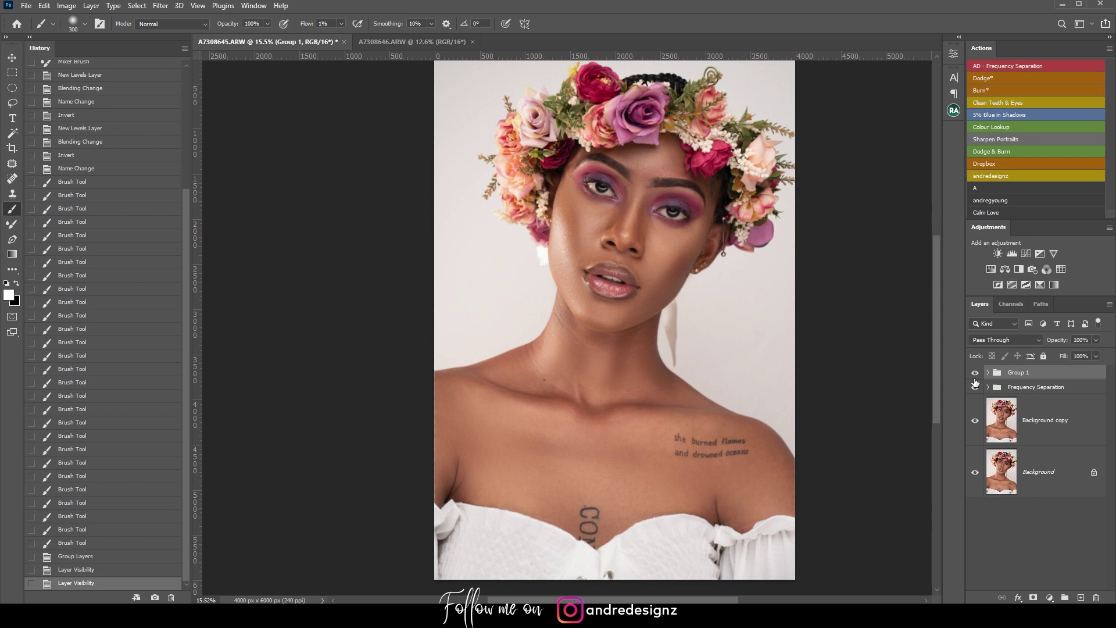
{"action": "scroll", "coordinate": [629, 366], "scroll_direction": "down", "scroll_amount": 1}
{"action": "scroll", "coordinate": [634, 364], "scroll_direction": "up", "scroll_amount": 2}
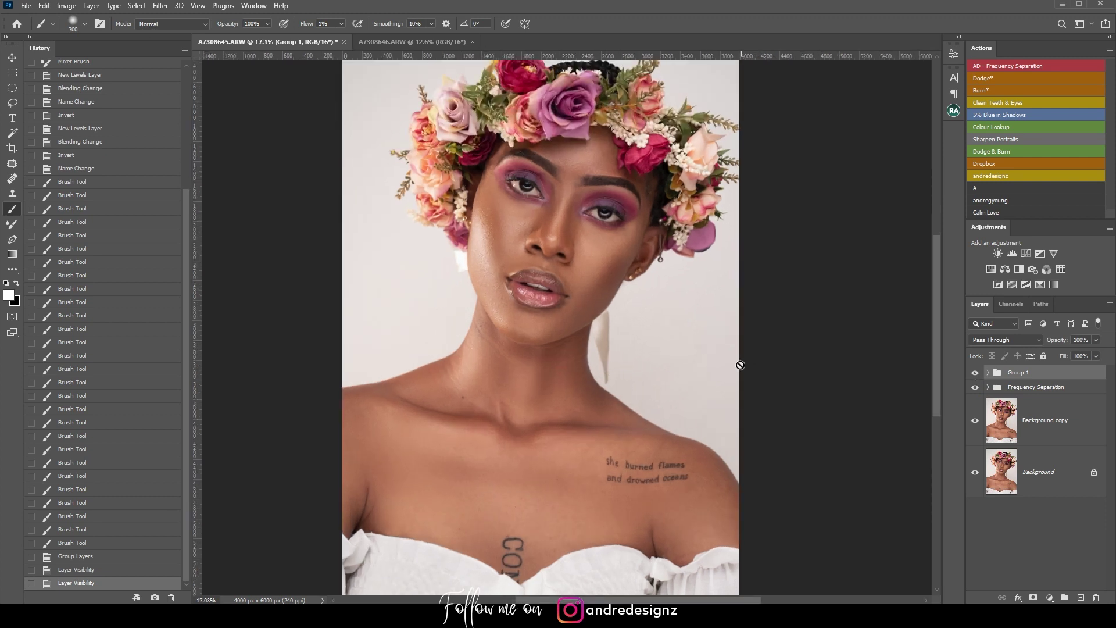
{"action": "scroll", "coordinate": [750, 367], "scroll_direction": "down", "scroll_amount": 2}
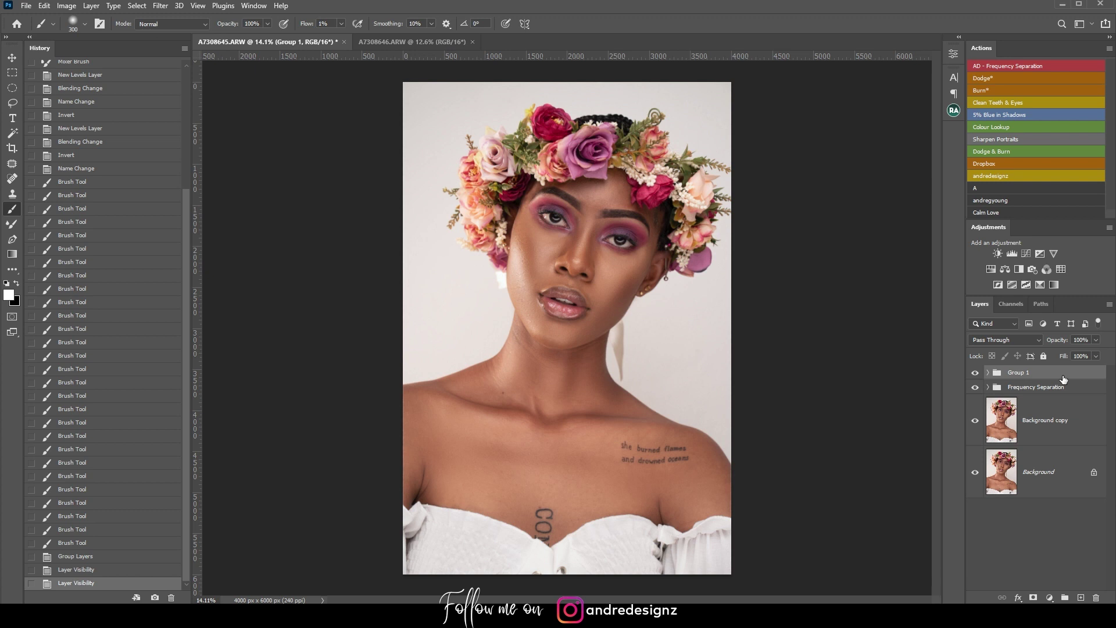
Step: Stamp all visible layers into a new top layer and duplicate that layer
{"action": "key", "text": "ctrl+shift+alt+e"}
{"action": "key", "text": "ctrl+j"}
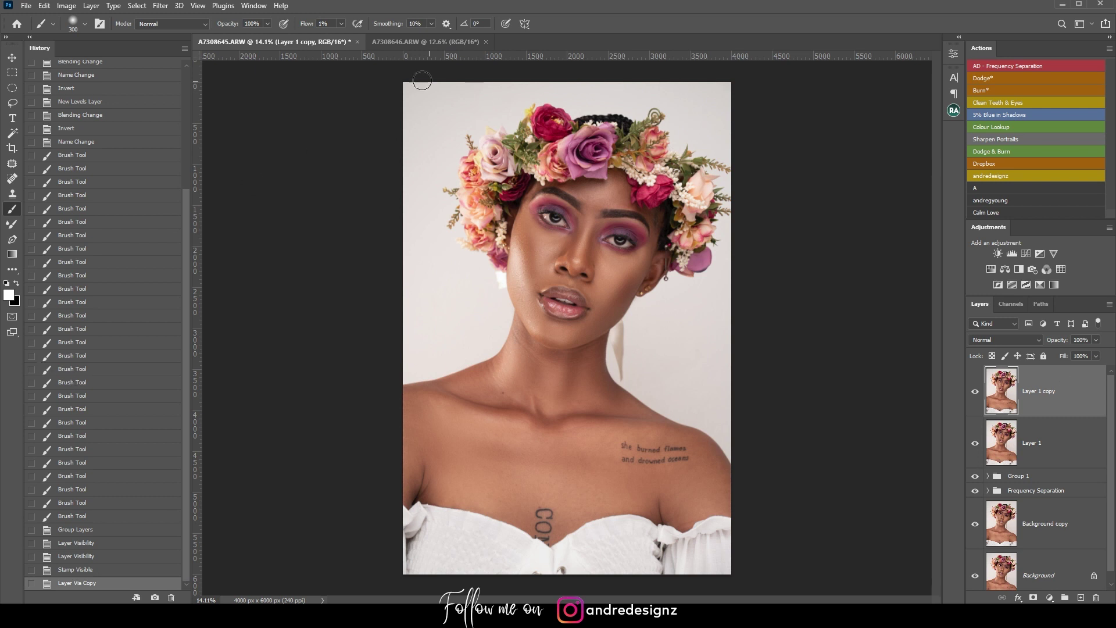
Step: Apply the Camera Raw Filter to the duplicate with Auto tone corrections and Shadows raised to +39
{"action": "left_click", "coordinate": [158, 6]}
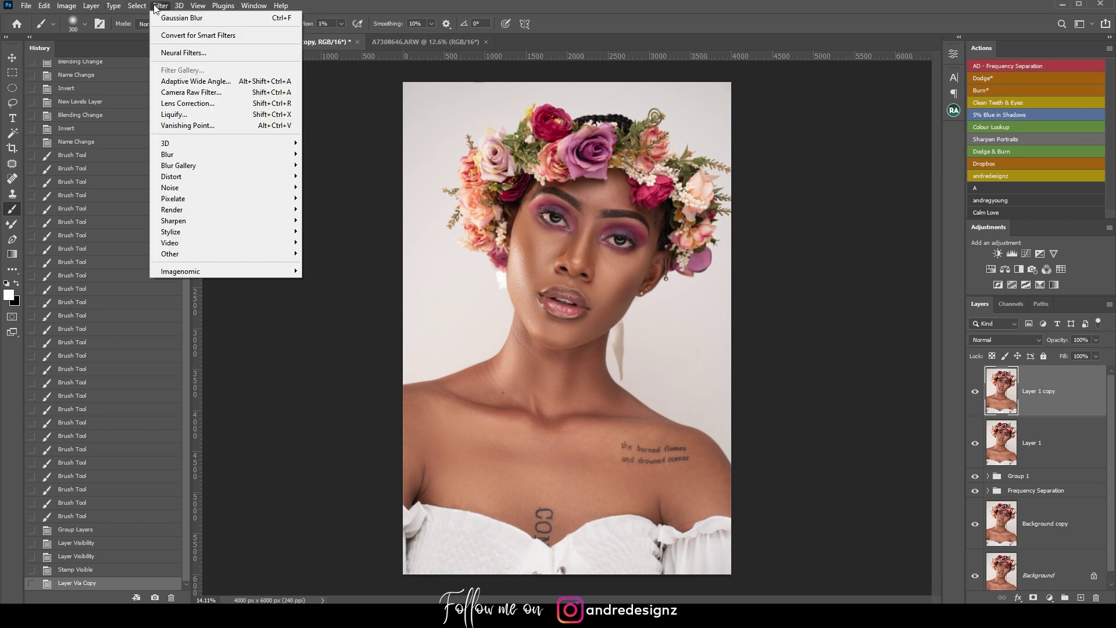
{"action": "left_click", "coordinate": [187, 92]}
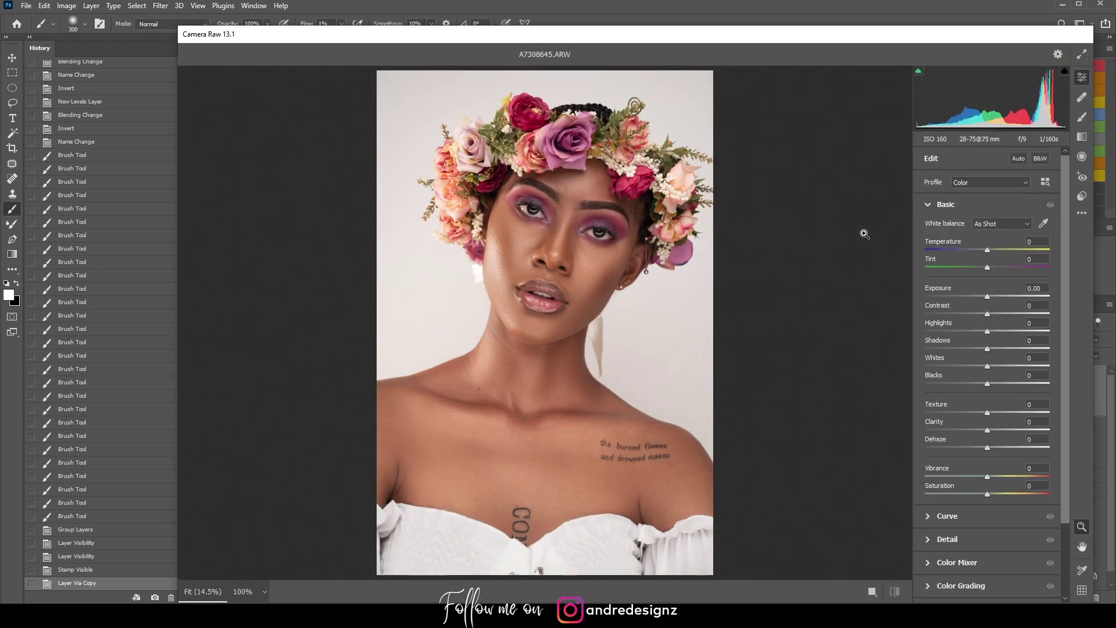
{"action": "left_click", "coordinate": [1021, 161]}
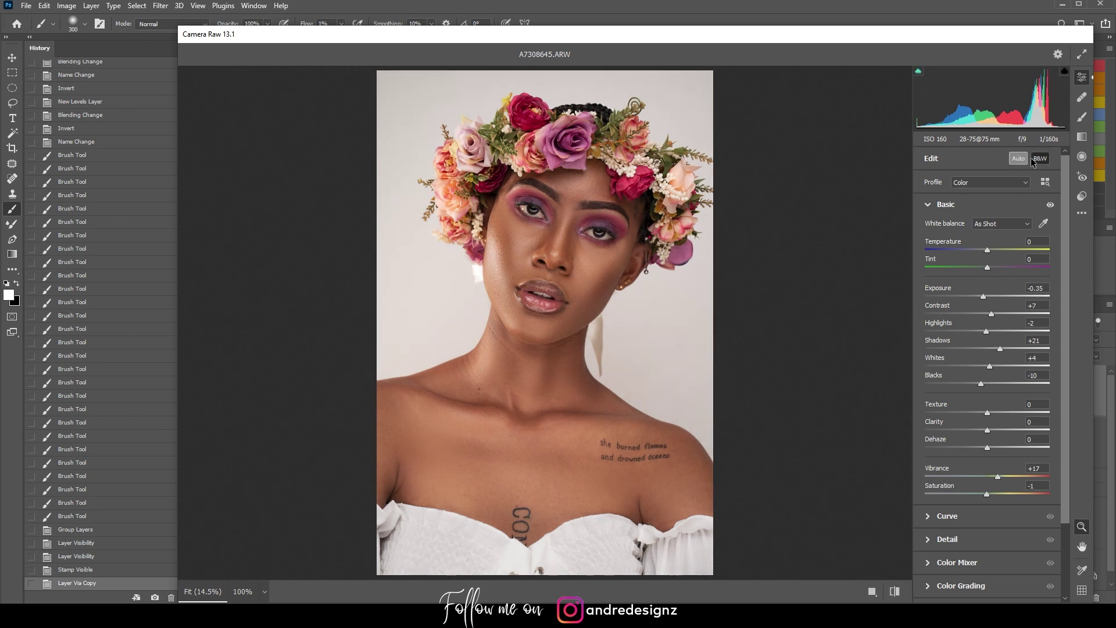
{"action": "left_click", "coordinate": [1040, 159]}
{"action": "left_click", "coordinate": [1041, 160]}
{"action": "left_click", "coordinate": [1019, 161]}
{"action": "left_click", "coordinate": [1019, 161]}
{"action": "left_click_drag", "start_coordinate": [1003, 349], "coordinate": [1009, 350]}
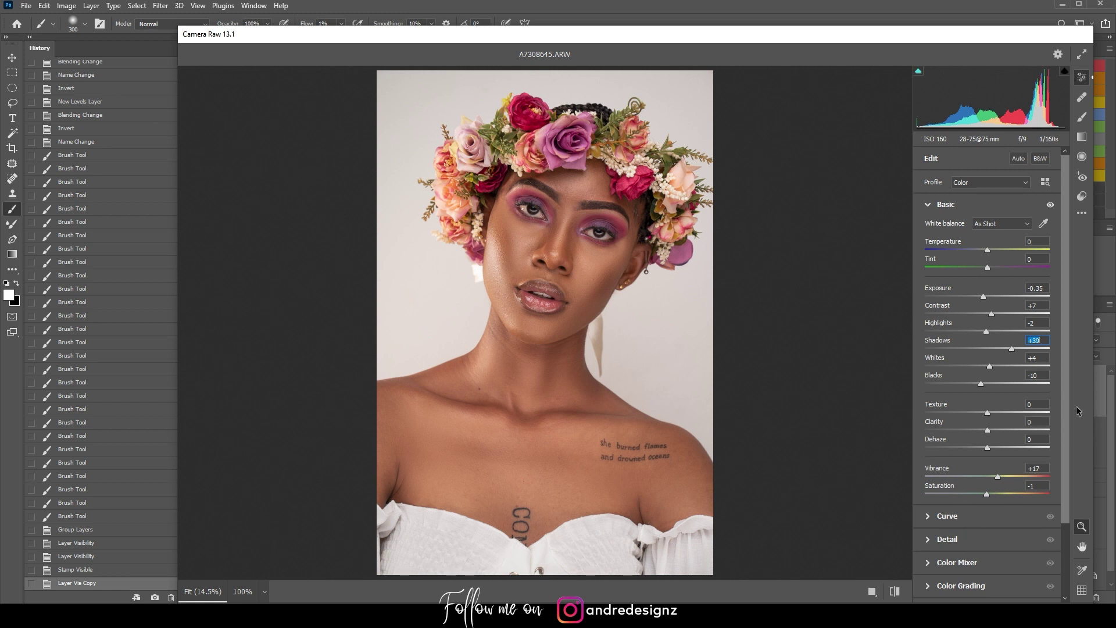
{"action": "scroll", "coordinate": [1064, 419], "scroll_direction": "down", "scroll_amount": 4}
{"action": "left_click", "coordinate": [1056, 616]}
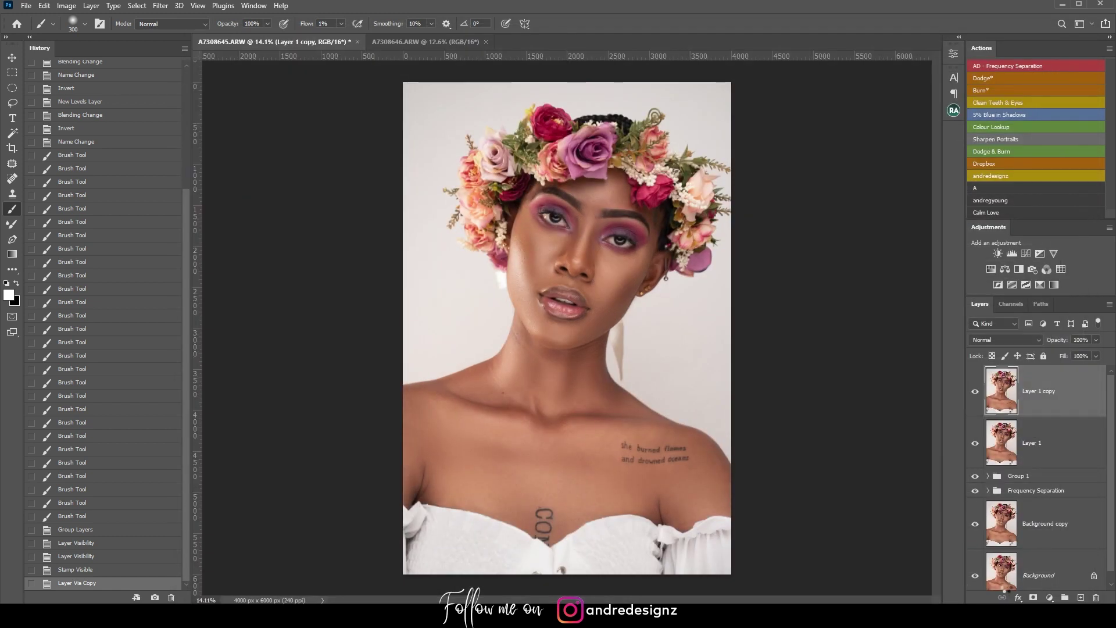
Step: Duplicate the Camera Raw-corrected layer and open the new copy in the Camera Raw Filter
{"action": "left_click_drag", "start_coordinate": [1059, 388], "coordinate": [1080, 597]}
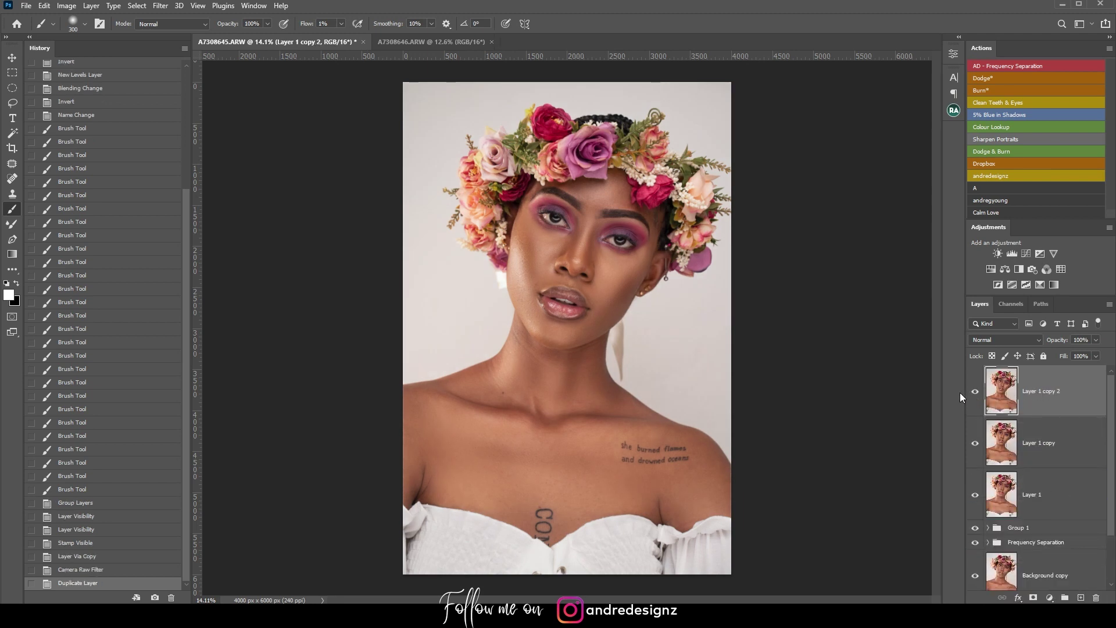
{"action": "key", "text": "ctrl+alt+shift+a"}
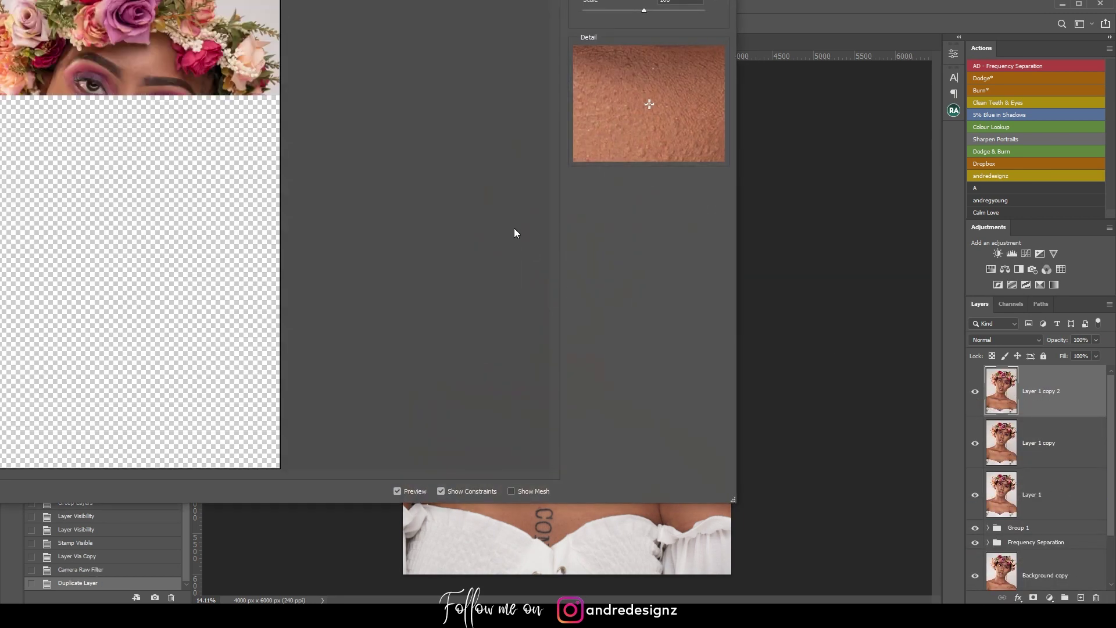
{"action": "key", "text": "Escape"}
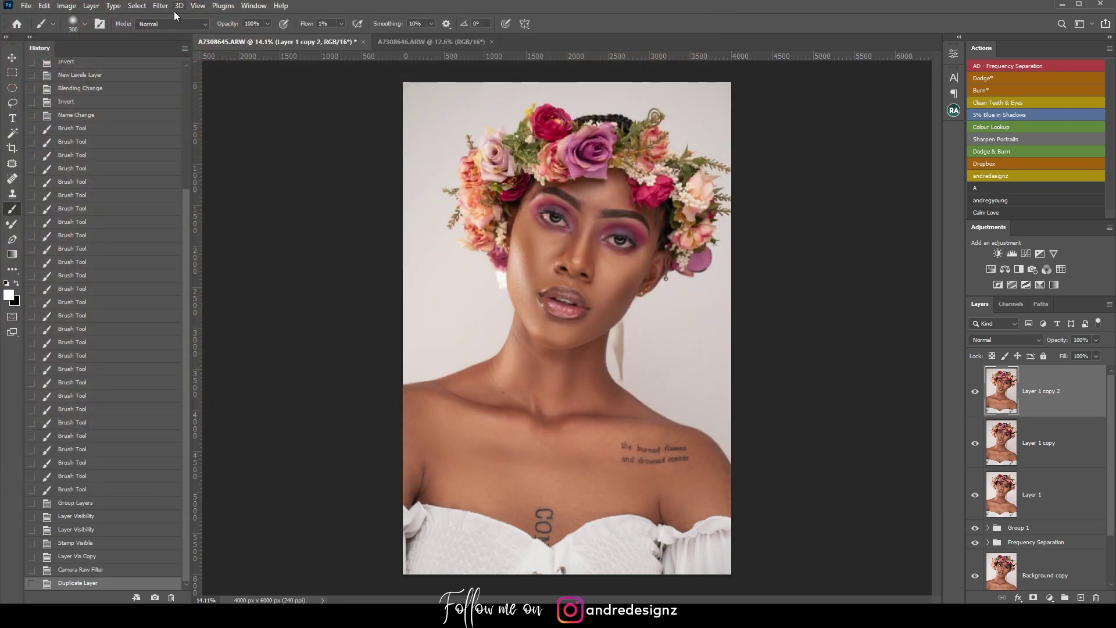
{"action": "left_click", "coordinate": [161, 7]}
{"action": "left_click", "coordinate": [230, 93]}
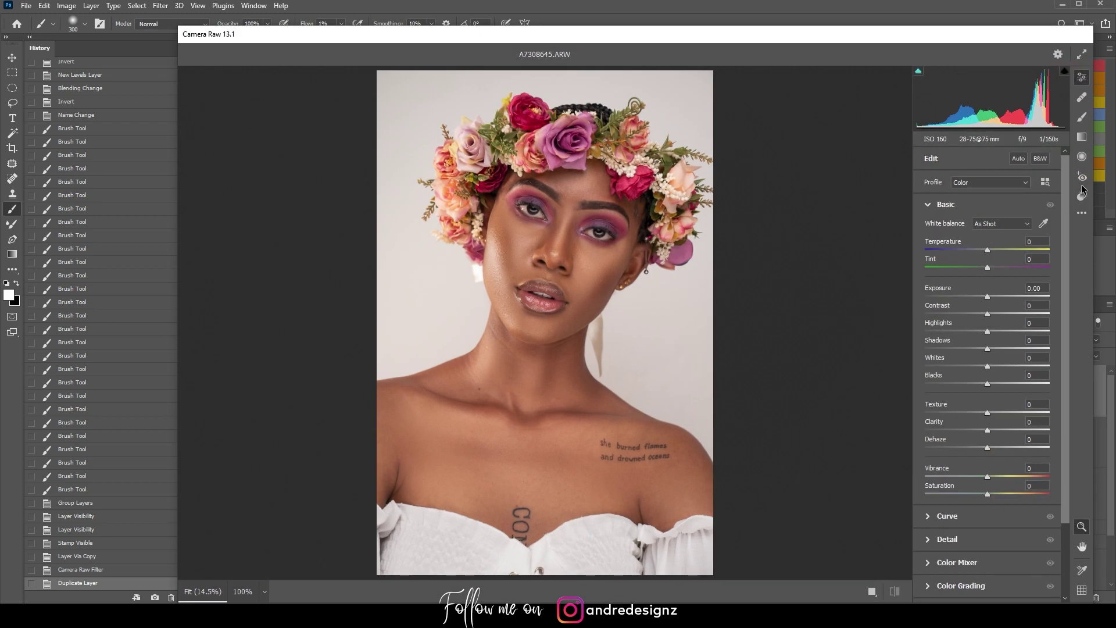
Step: Browse the Camera Raw presets, previewing looks such as Soft Mist on the portrait, and return to the edit settings
{"action": "left_click", "coordinate": [1082, 197]}
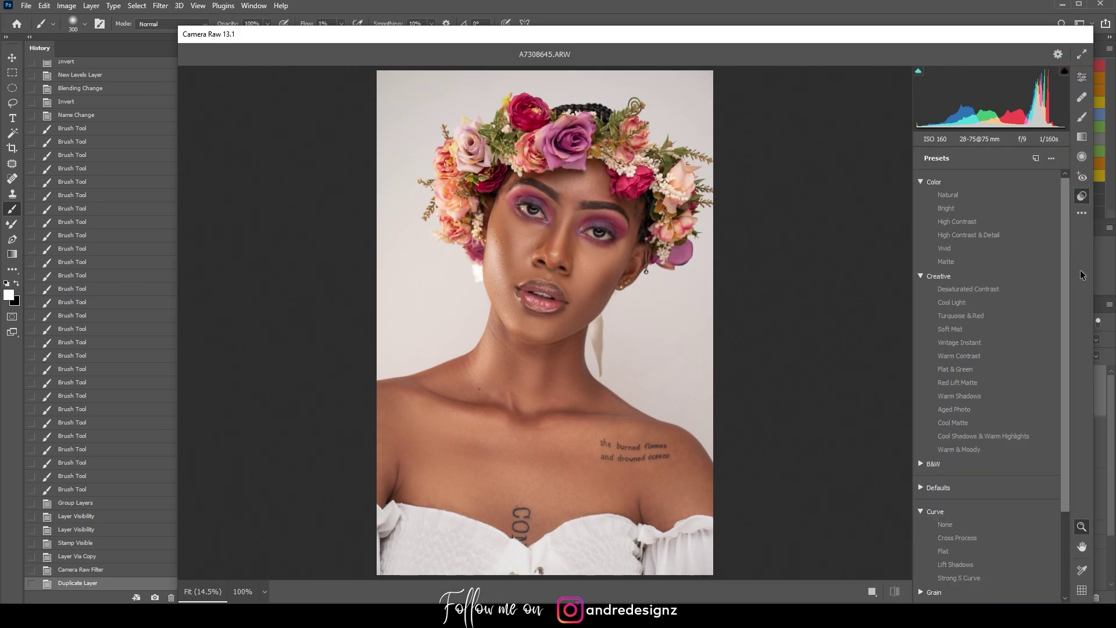
{"action": "left_click_drag", "start_coordinate": [1069, 306], "coordinate": [1069, 425]}
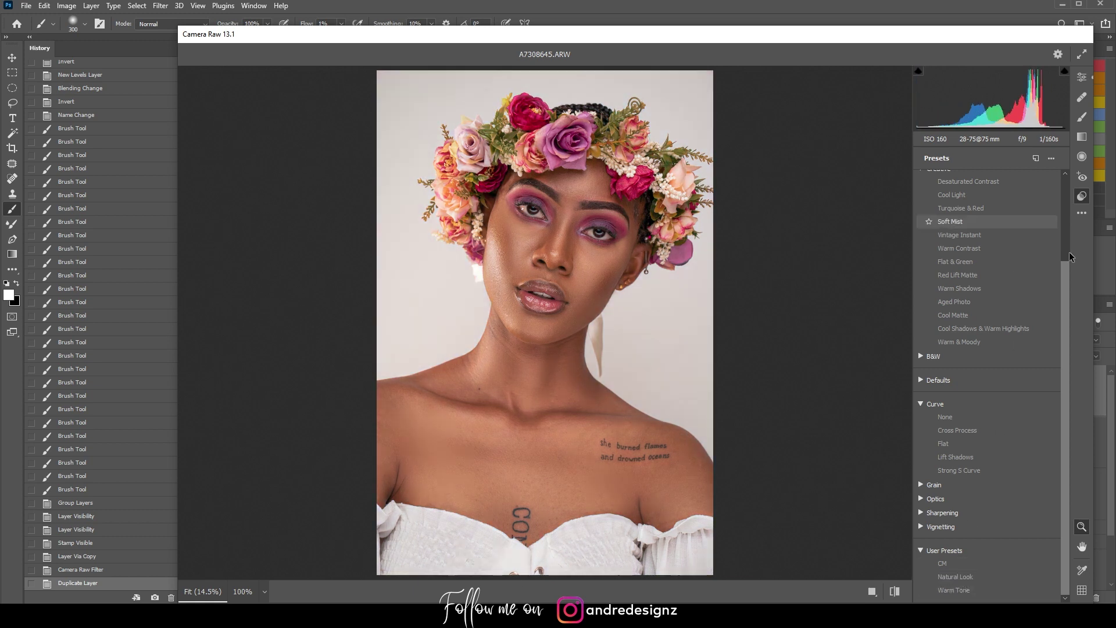
{"action": "left_click_drag", "start_coordinate": [1067, 289], "coordinate": [1070, 194]}
{"action": "left_click", "coordinate": [1081, 78]}
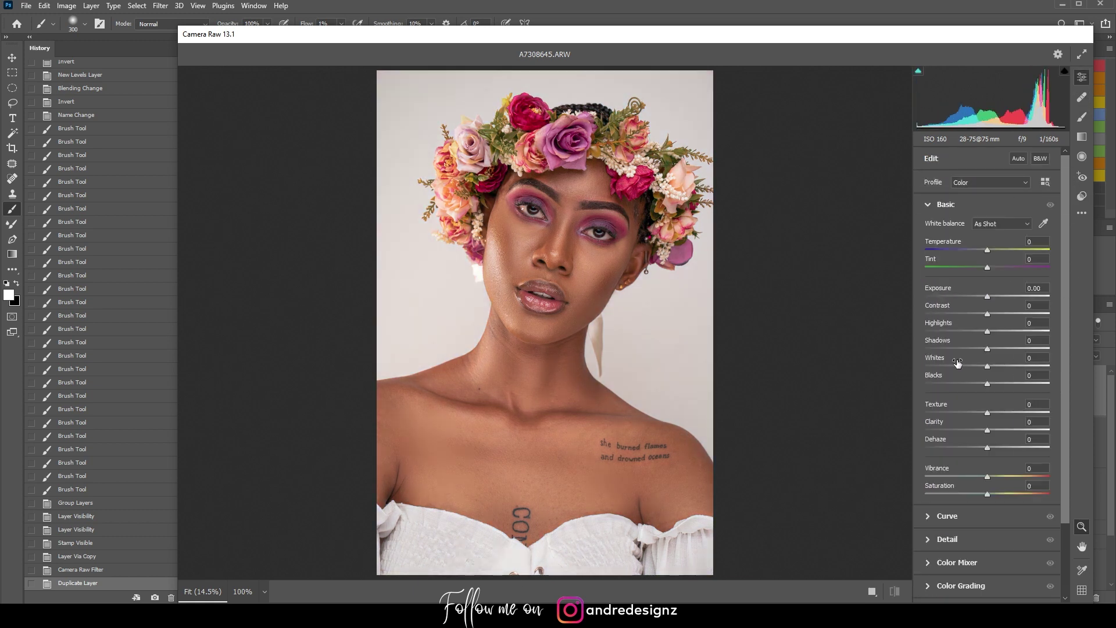
Step: Set the Blue Primary hue to -25 in the Calibration settings
{"action": "scroll", "coordinate": [1060, 383], "scroll_direction": "down", "scroll_amount": 3}
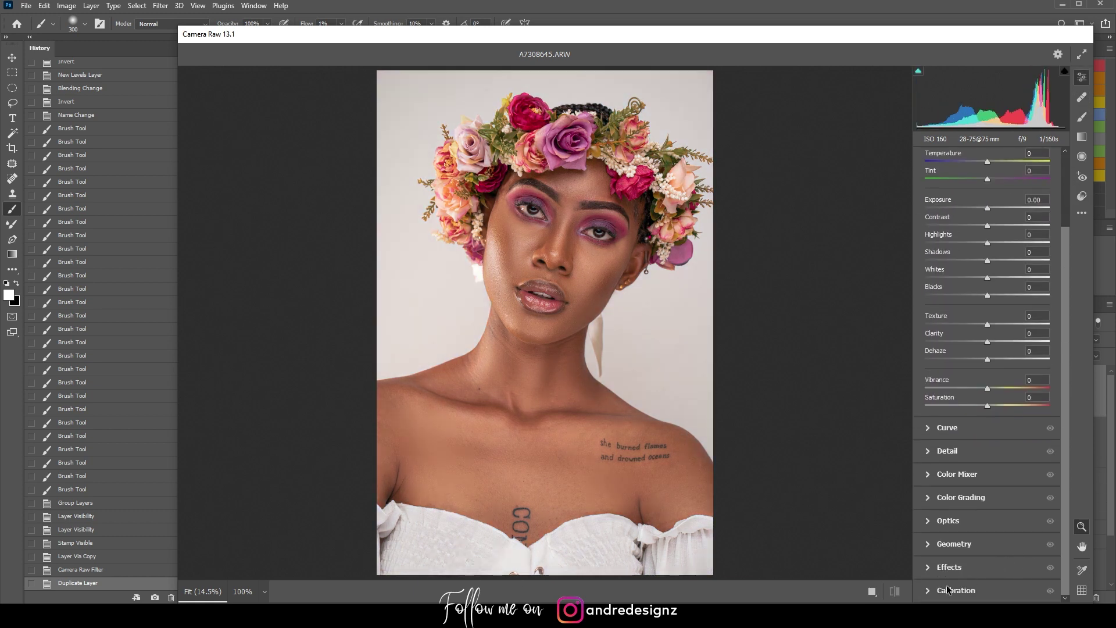
{"action": "left_click", "coordinate": [934, 590]}
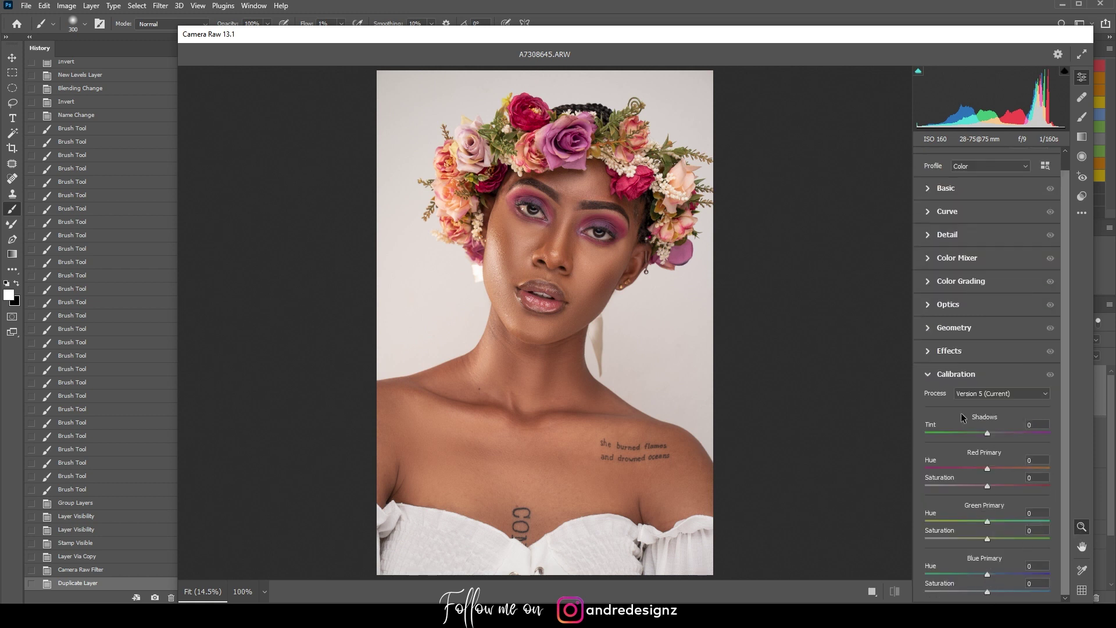
{"action": "left_click_drag", "start_coordinate": [987, 574], "coordinate": [970, 571]}
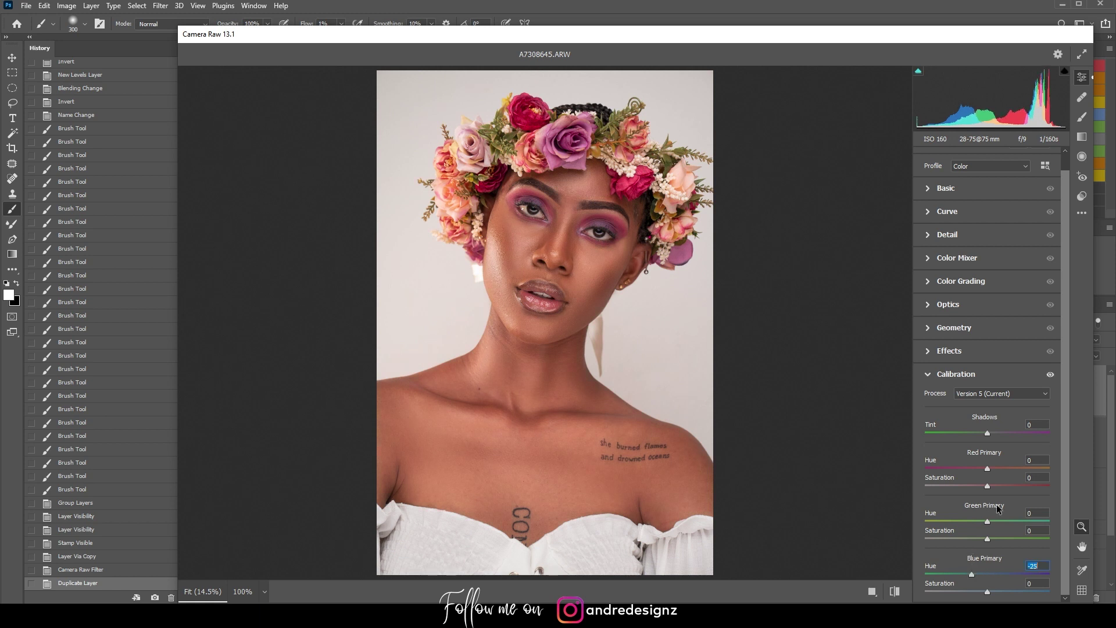
Step: Switch the Color Mixer to HSL, shift the yellow hues so the crown's foliage turns greener, and adjust the yellow saturation
{"action": "scroll", "coordinate": [1065, 444], "scroll_direction": "up", "scroll_amount": 1}
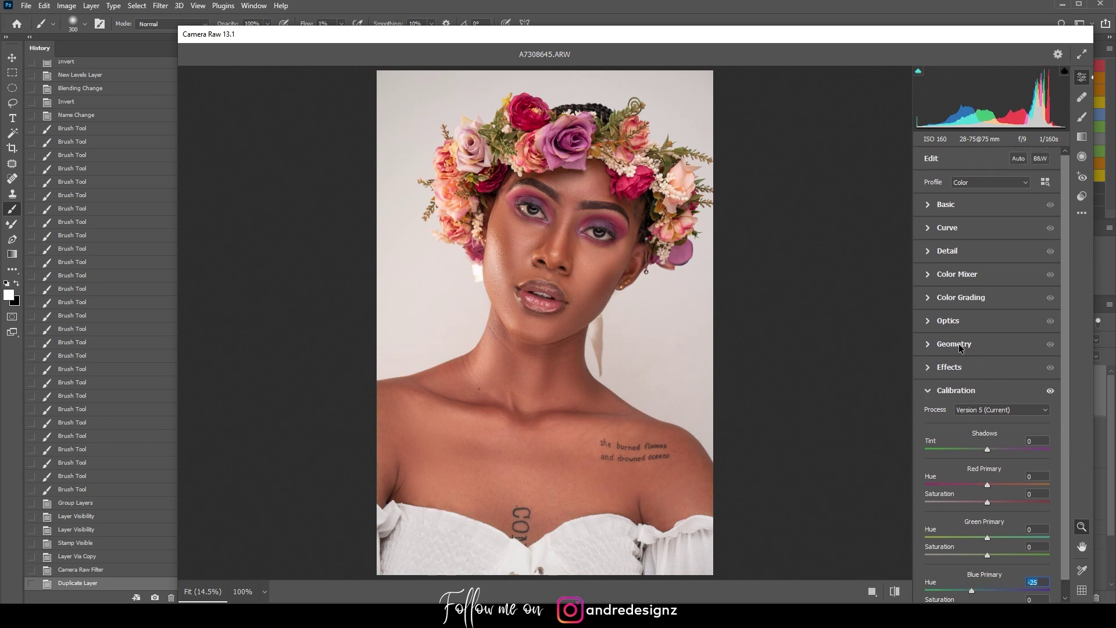
{"action": "left_click", "coordinate": [930, 277]}
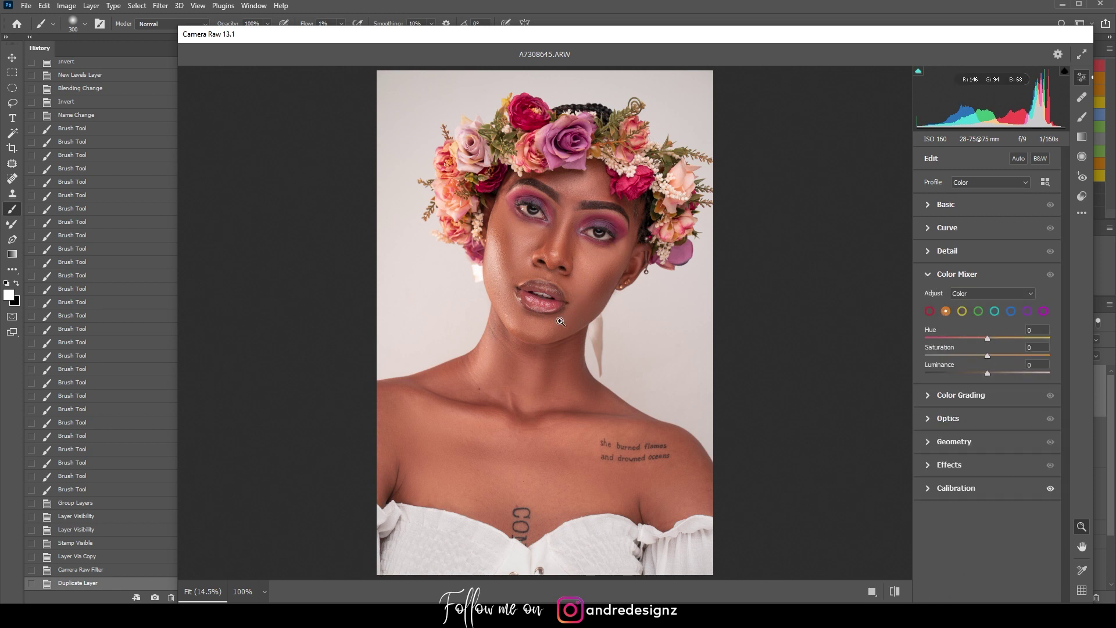
{"action": "left_click", "coordinate": [991, 293]}
{"action": "left_click", "coordinate": [972, 310]}
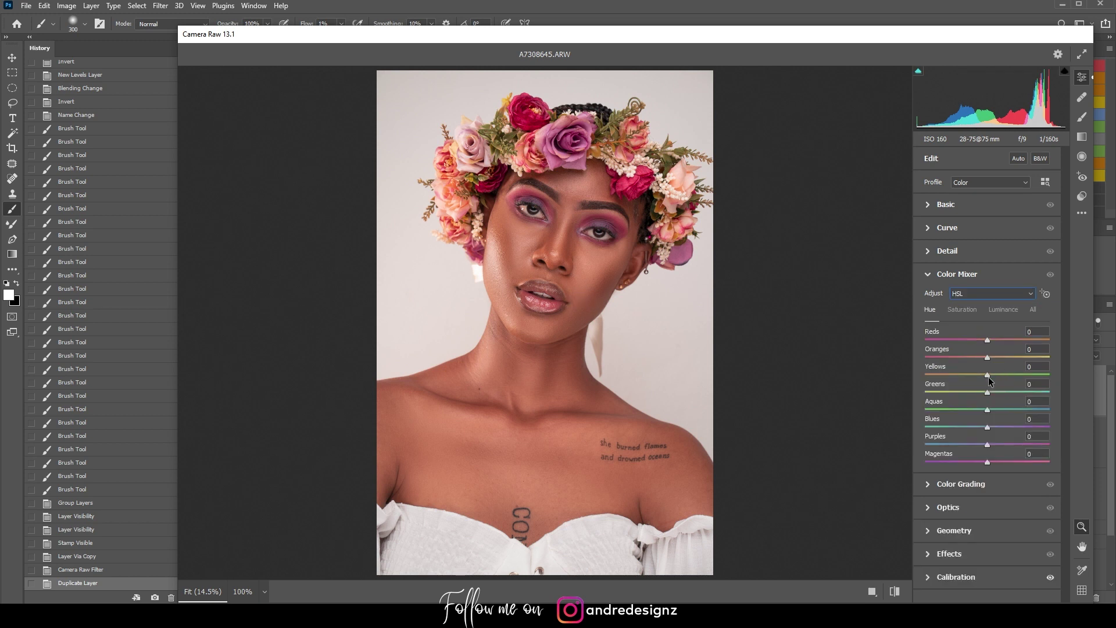
{"action": "left_click_drag", "start_coordinate": [1022, 378], "coordinate": [1020, 393]}
{"action": "mouse_move", "coordinate": [1055, 377]}
{"action": "left_mouse_down"}
{"action": "mouse_move", "coordinate": [1009, 373]}
{"action": "mouse_move", "coordinate": [1058, 377]}
{"action": "left_mouse_up"}
{"action": "mouse_move", "coordinate": [988, 357]}
{"action": "left_mouse_down"}
{"action": "mouse_move", "coordinate": [964, 357]}
{"action": "mouse_move", "coordinate": [988, 358]}
{"action": "left_mouse_up"}
{"action": "left_click_drag", "start_coordinate": [987, 428], "coordinate": [1035, 428]}
{"action": "left_click_drag", "start_coordinate": [933, 426], "coordinate": [987, 427]}
{"action": "left_click", "coordinate": [964, 312]}
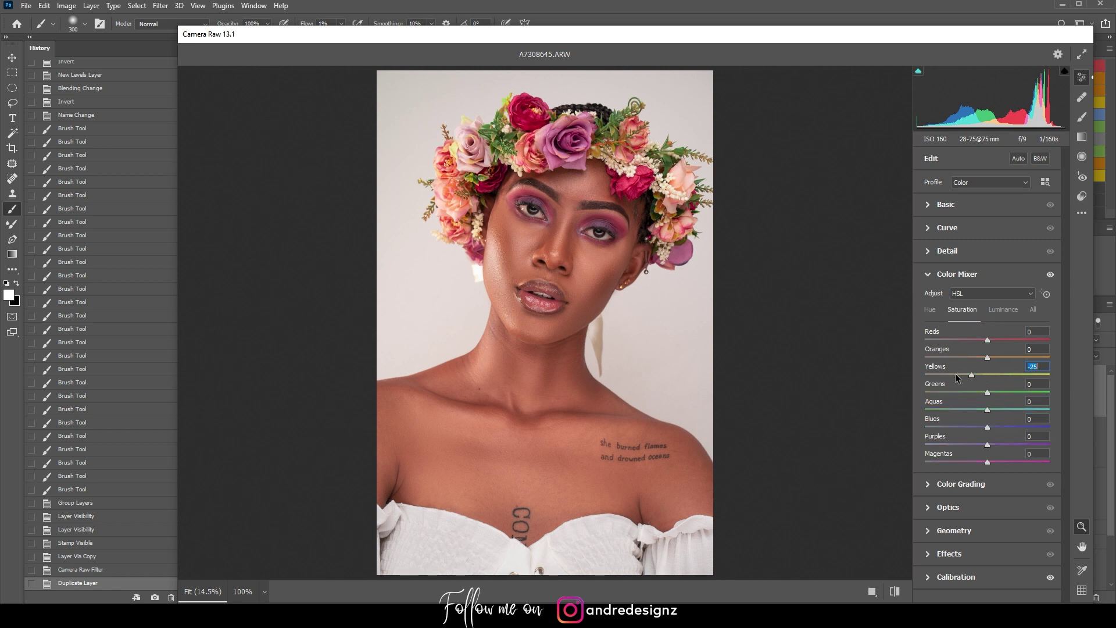
{"action": "left_click_drag", "start_coordinate": [1014, 382], "coordinate": [986, 357]}
Step: Try a point curve with a midtone point and a raised highlight point at input 190, output 202
{"action": "left_click", "coordinate": [929, 228]}
{"action": "left_click", "coordinate": [990, 324]}
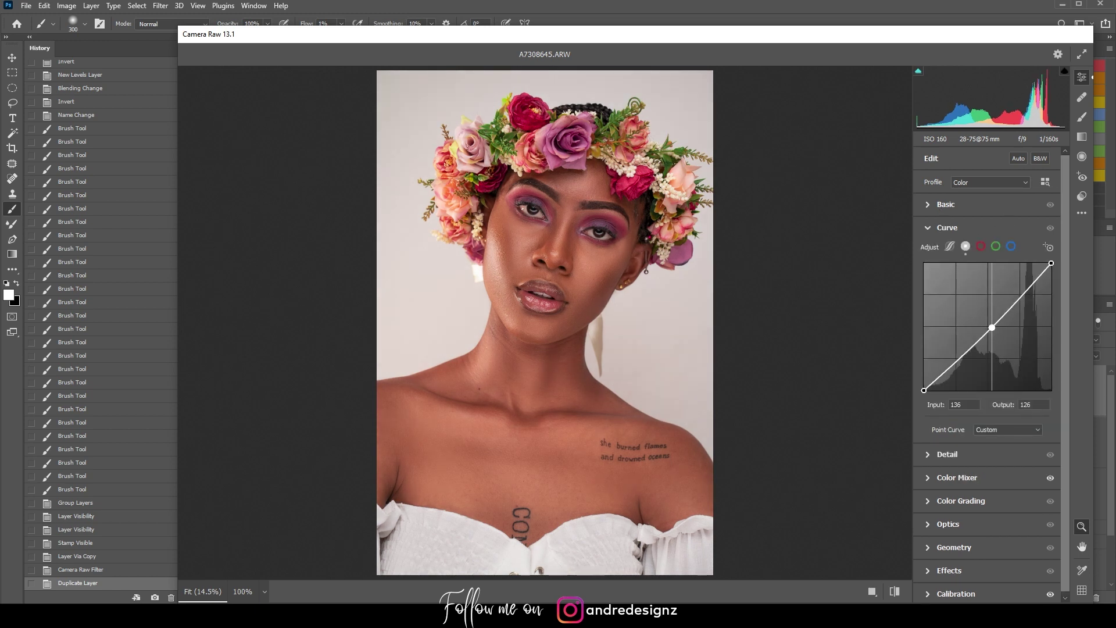
{"action": "left_click_drag", "start_coordinate": [1025, 292], "coordinate": [1018, 290]}
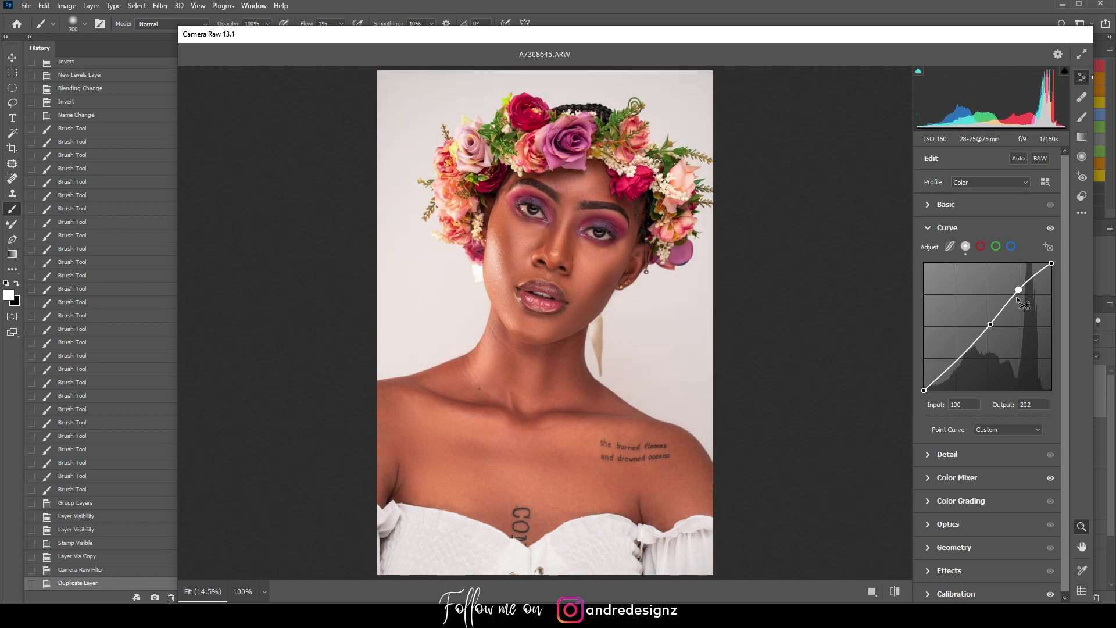
{"action": "key", "text": "ctrl+z"}
{"action": "key", "text": "ctrl+z"}
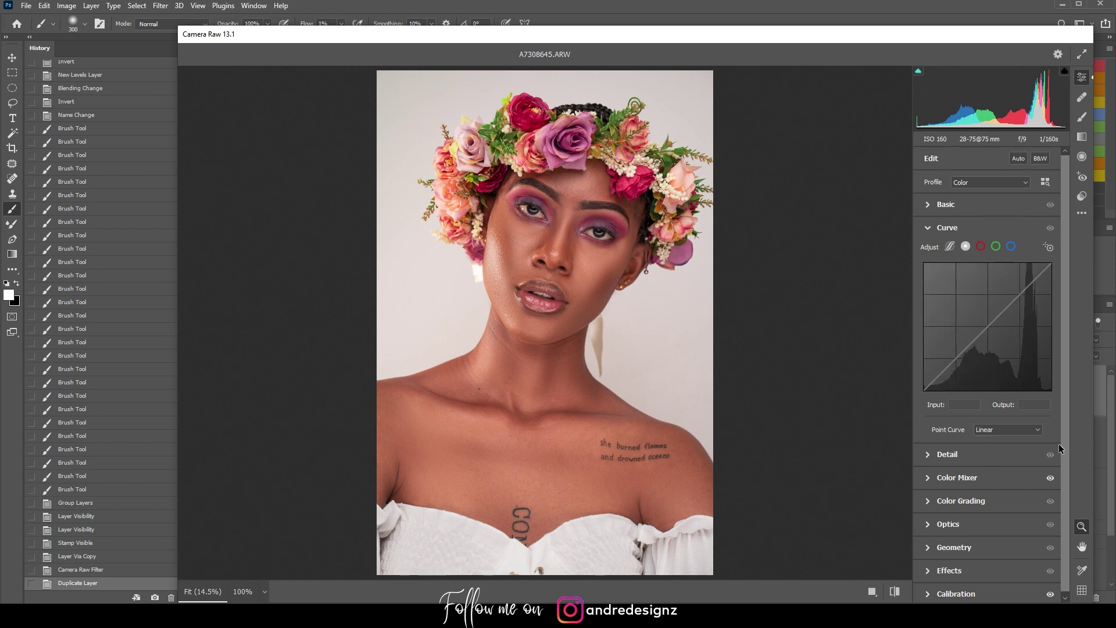
{"action": "left_click_drag", "start_coordinate": [1066, 473], "coordinate": [1063, 495]}
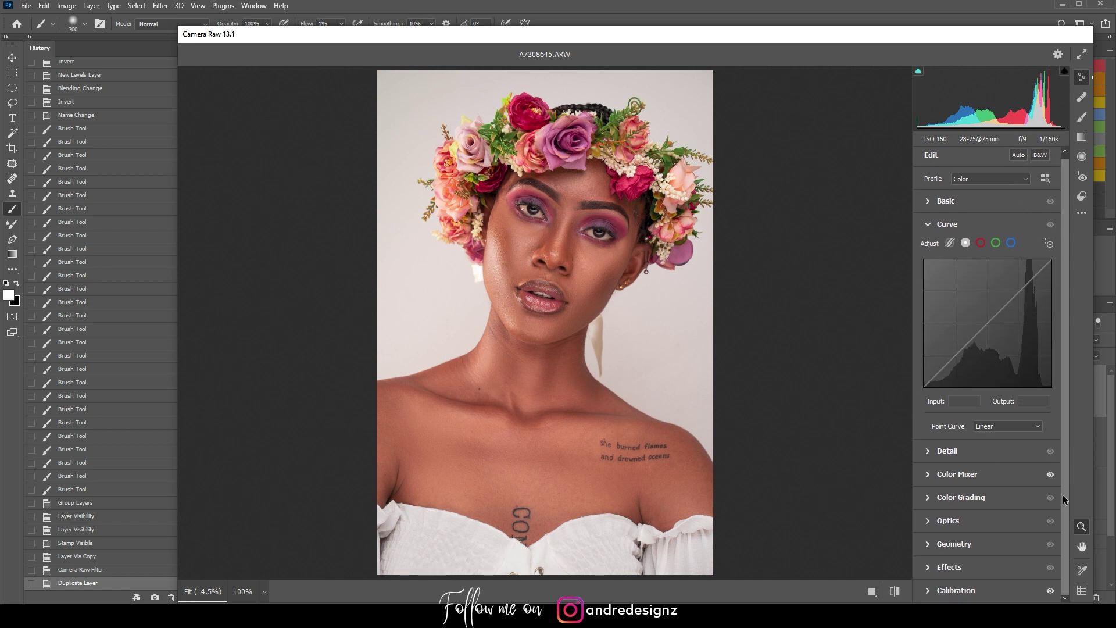
{"action": "left_click_drag", "start_coordinate": [1067, 277], "coordinate": [1067, 198]}
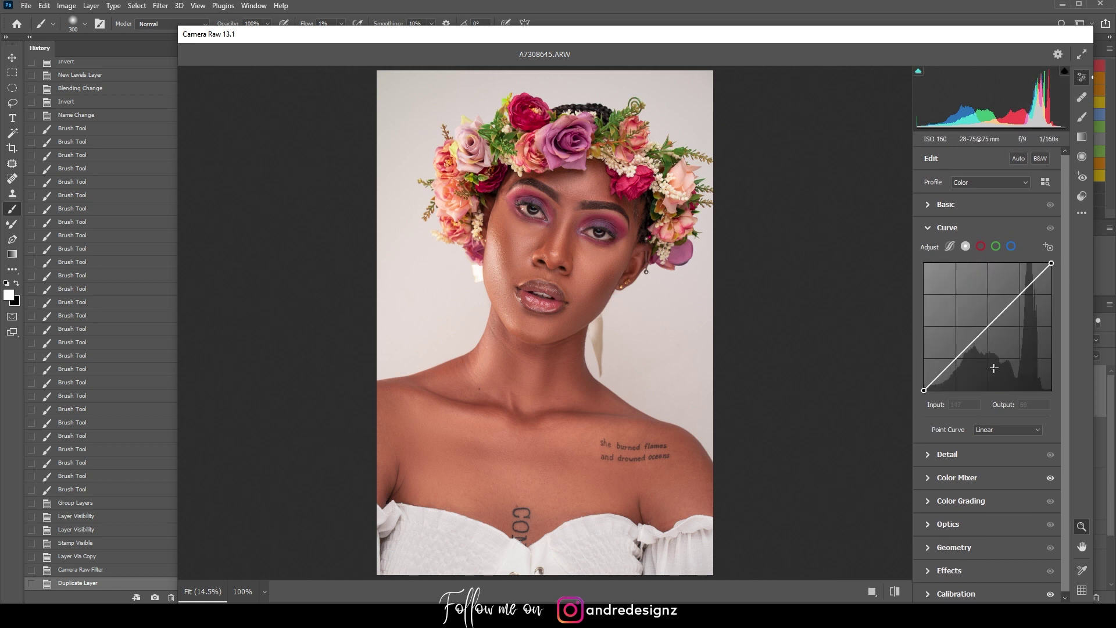
{"action": "left_click", "coordinate": [928, 227]}
Step: In the Basic settings, set Contrast to +6, Highlights to -8 and Dehaze to +6
{"action": "left_click", "coordinate": [928, 205]}
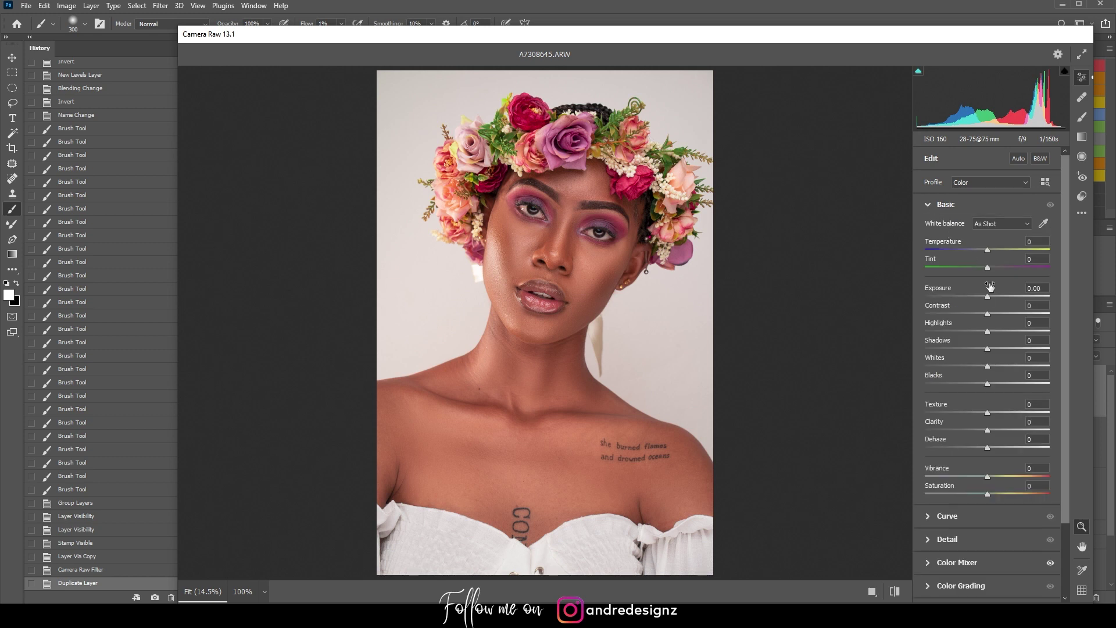
{"action": "mouse_move", "coordinate": [986, 334]}
{"action": "left_mouse_down"}
{"action": "mouse_move", "coordinate": [1009, 313]}
{"action": "mouse_move", "coordinate": [992, 313]}
{"action": "left_mouse_up"}
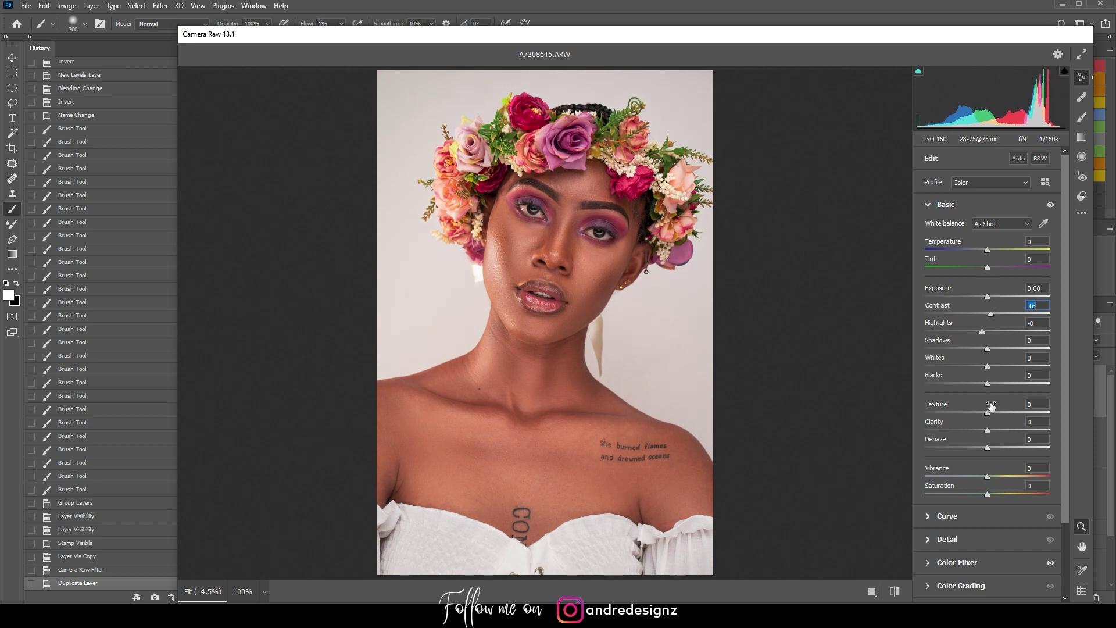
{"action": "left_click_drag", "start_coordinate": [988, 448], "coordinate": [991, 448]}
Step: Compare the portrait before and after the Camera Raw adjustments in the side-by-side view
{"action": "left_click", "coordinate": [890, 594]}
{"action": "left_click", "coordinate": [891, 594]}
{"action": "left_click", "coordinate": [872, 592]}
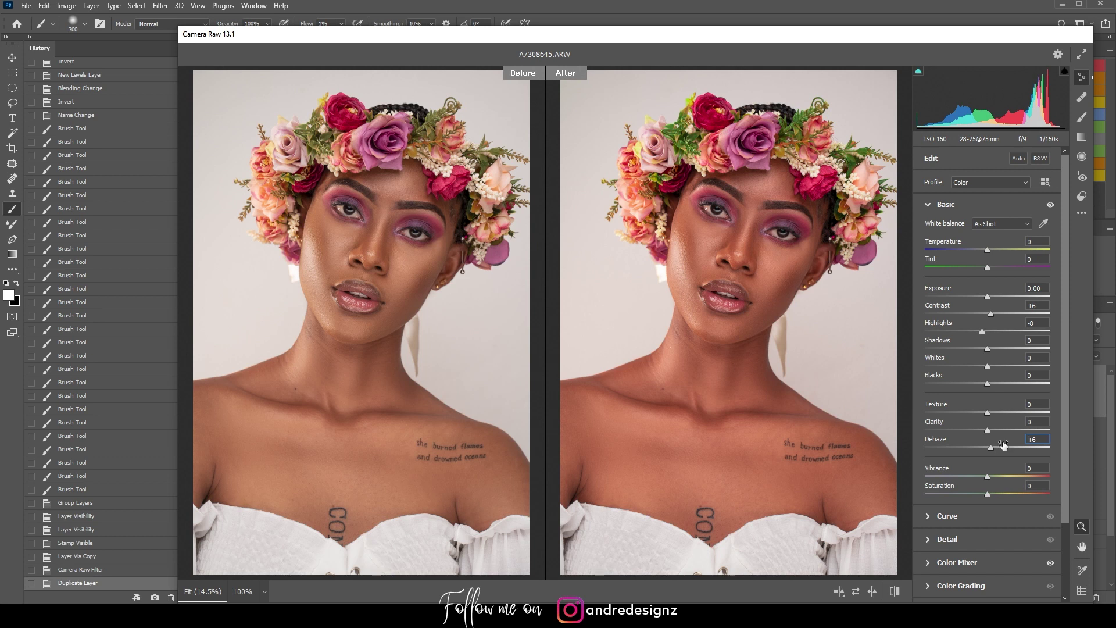
Step: Set Clarity to 2 and apply the Camera Raw adjustments to the top layer
{"action": "left_click_drag", "start_coordinate": [990, 431], "coordinate": [992, 434]}
{"action": "type", "text": "2"}
{"action": "left_click", "coordinate": [1058, 615]}
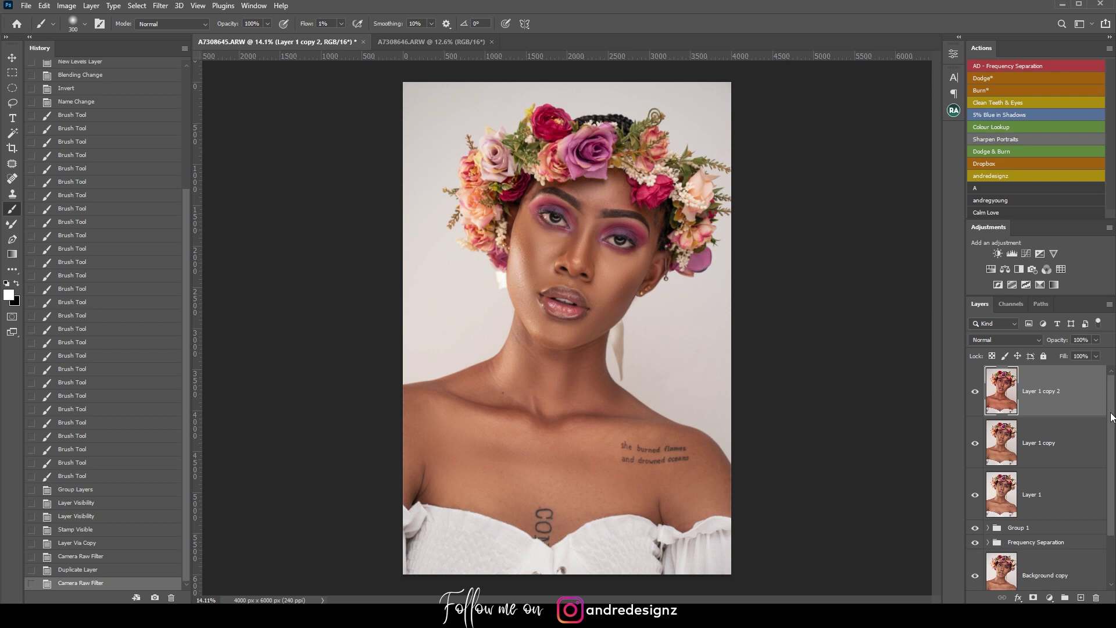
Step: Compare the portrait with the top Camera Raw layer hidden and shown, and keep that layer visible and selected
{"action": "left_click", "coordinate": [976, 394]}
{"action": "left_click", "coordinate": [976, 397]}
{"action": "left_click", "coordinate": [1049, 440]}
{"action": "left_click", "coordinate": [1066, 394]}
{"action": "left_click", "coordinate": [1052, 439]}
{"action": "left_click", "coordinate": [1066, 396]}
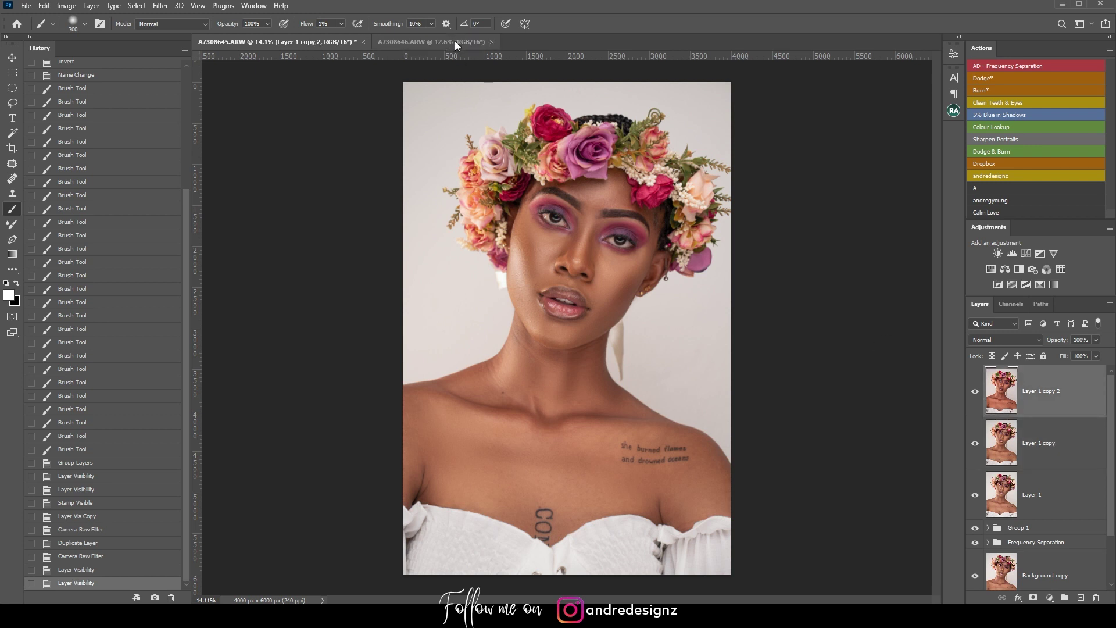
Step: Switch between the A7308645.ARW and A7308646.ARW documents to check the second photo
{"action": "left_click", "coordinate": [410, 42]}
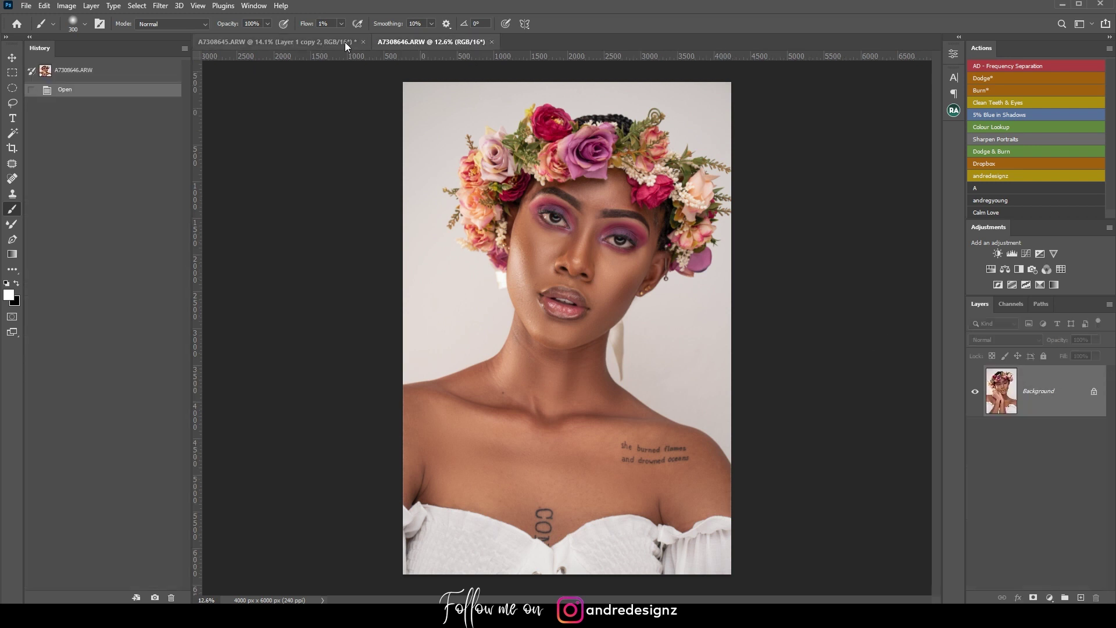
{"action": "left_click", "coordinate": [340, 42]}
{"action": "left_click", "coordinate": [412, 41]}
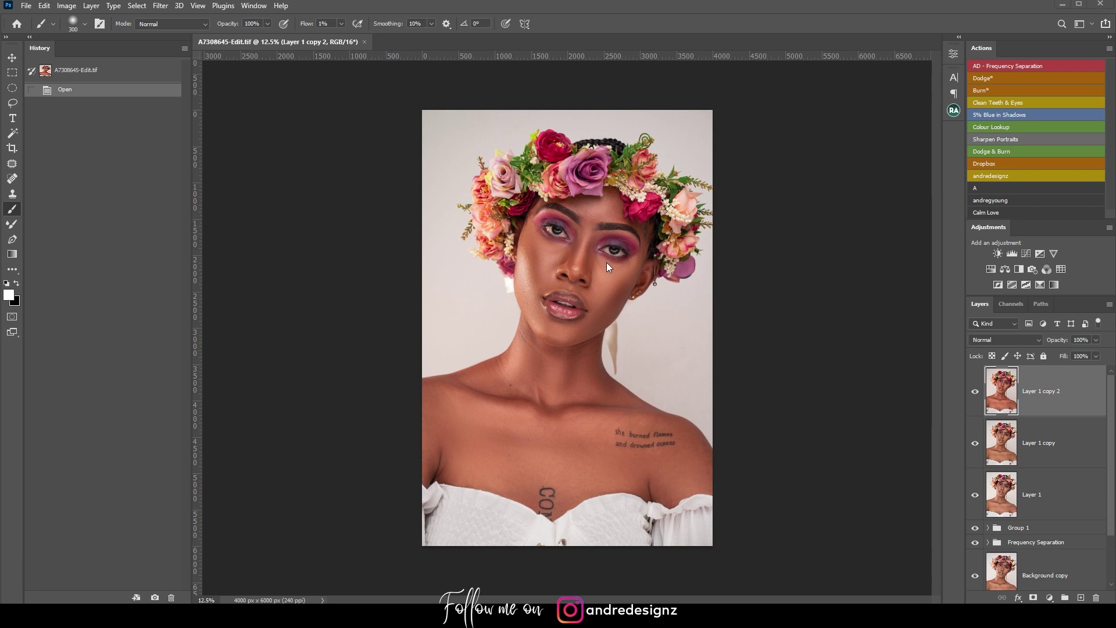
Step: Examine the graded portrait in A7308645-Edit.tif up close and as a whole, ending with the full image fitted to the screen
{"action": "scroll", "coordinate": [587, 269], "scroll_direction": "up", "scroll_amount": 3}
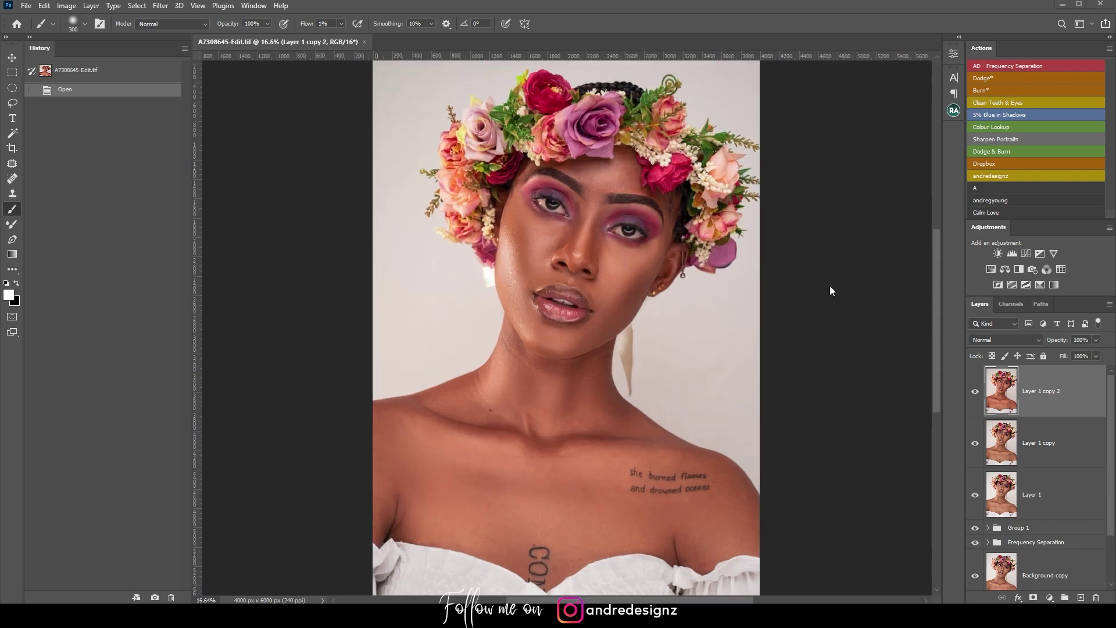
{"action": "scroll", "coordinate": [755, 308], "scroll_direction": "down", "scroll_amount": 2}
{"action": "scroll", "coordinate": [703, 330], "scroll_direction": "up", "scroll_amount": 2}
{"action": "scroll", "coordinate": [705, 330], "scroll_direction": "up", "scroll_amount": 1}
{"action": "scroll", "coordinate": [705, 330], "scroll_direction": "down", "scroll_amount": 4}
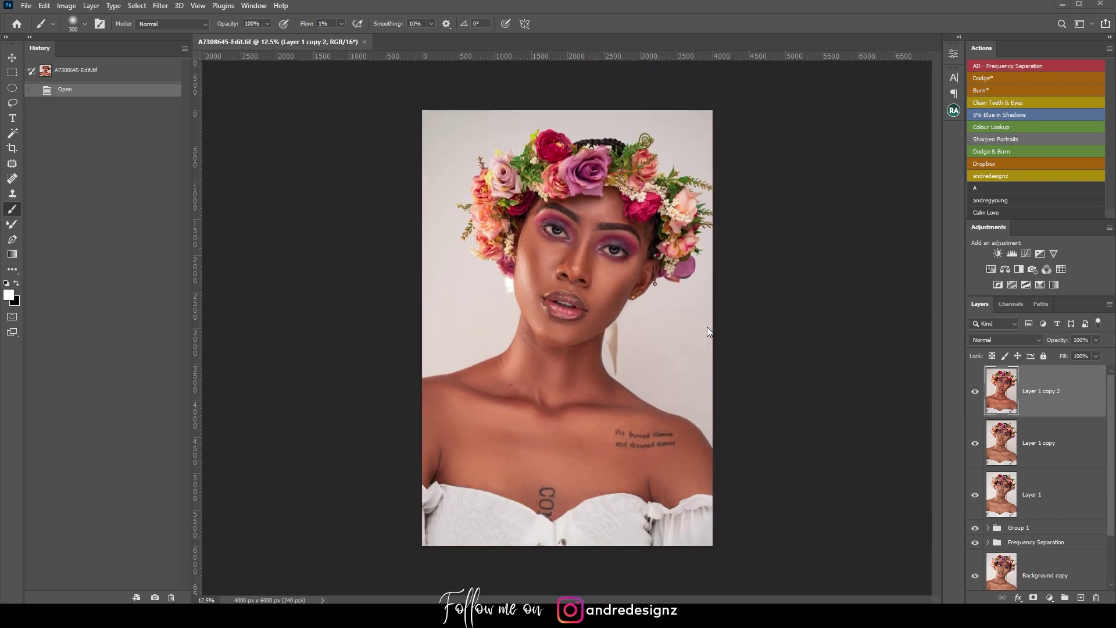
{"action": "key", "text": "ctrl+0"}
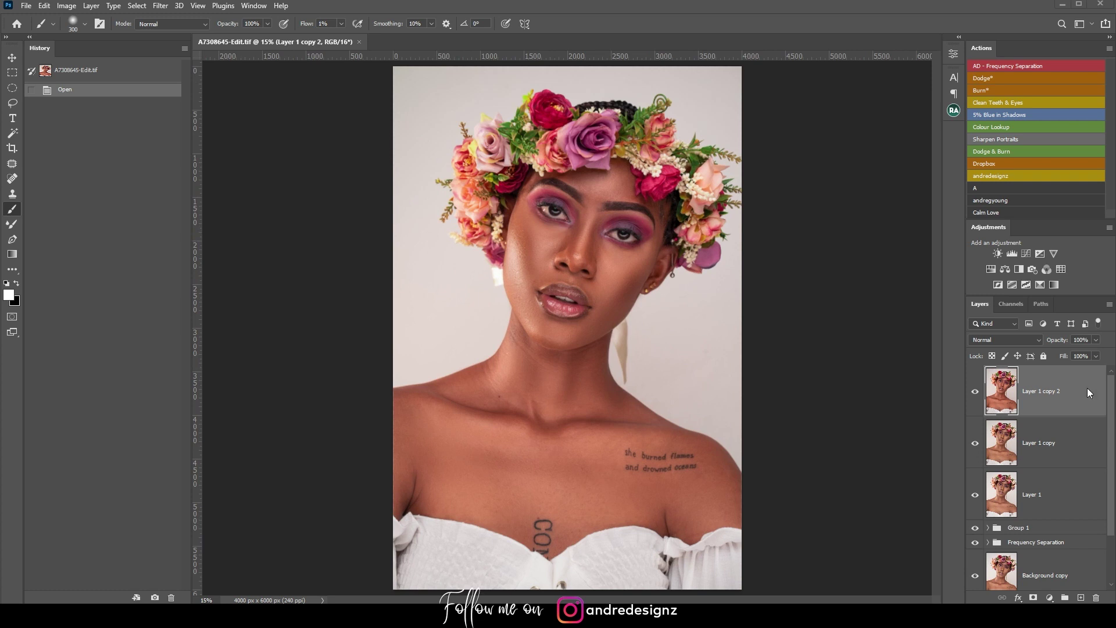
Step: Compare the portrait with Layer 1 copy 2 hidden and shown, both up close on the face and as a whole
{"action": "left_click", "coordinate": [976, 397]}
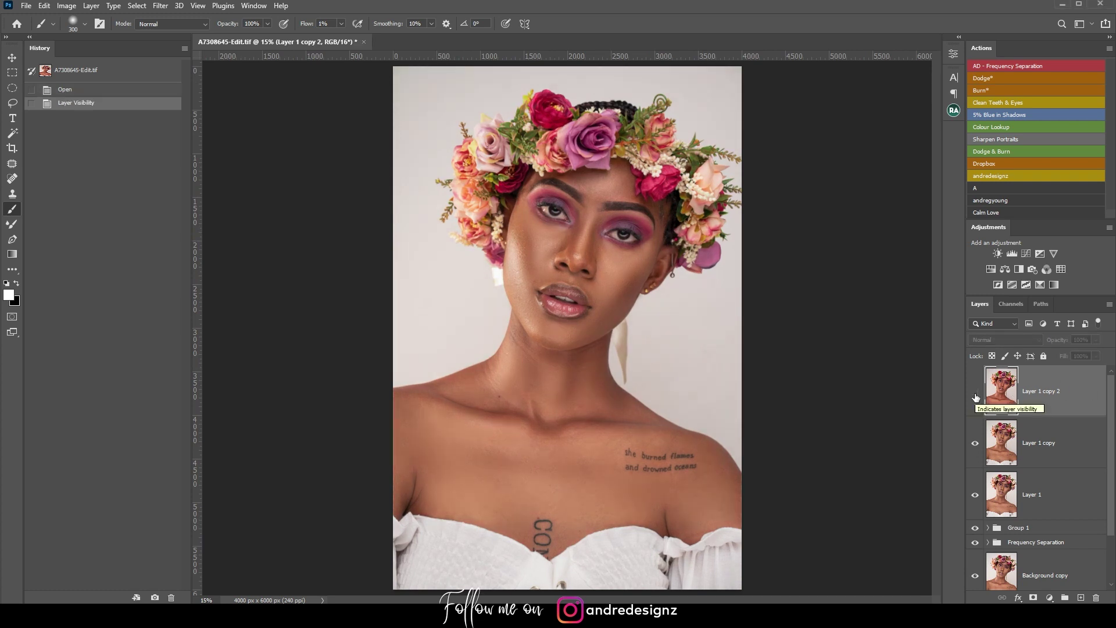
{"action": "left_click", "coordinate": [976, 397]}
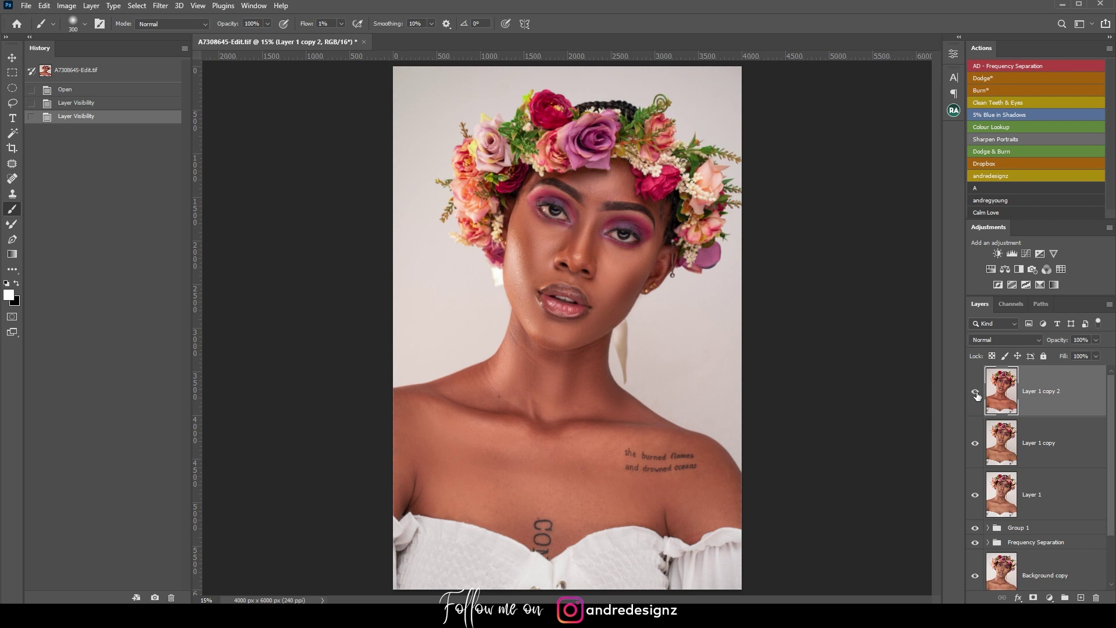
{"action": "scroll", "coordinate": [573, 237], "scroll_direction": "up", "scroll_amount": 14}
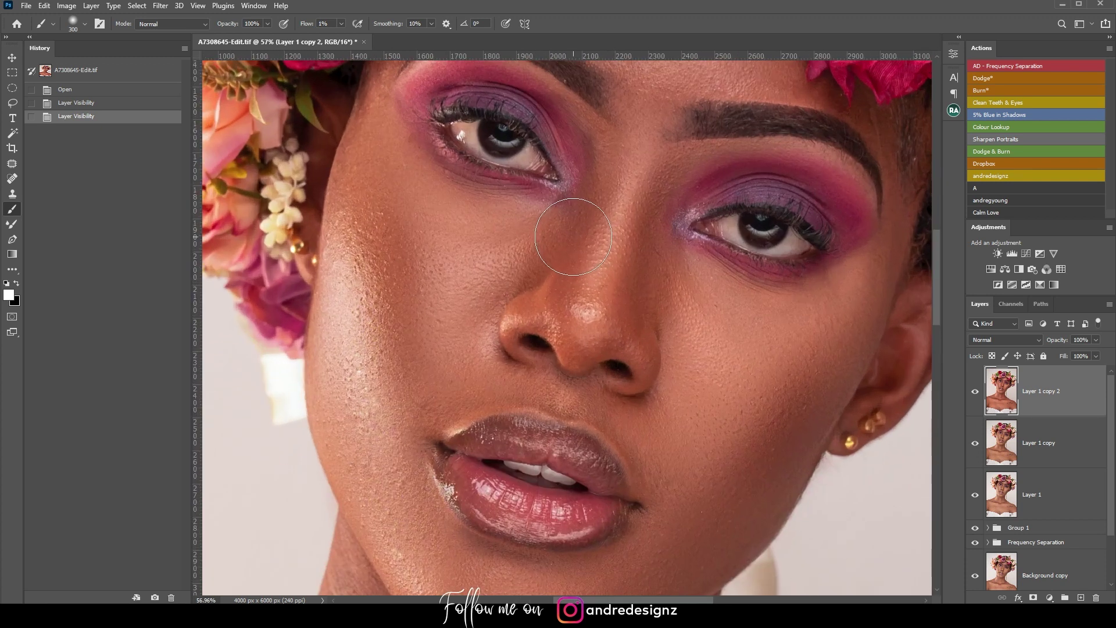
{"action": "scroll", "coordinate": [573, 237], "scroll_direction": "down", "scroll_amount": 10}
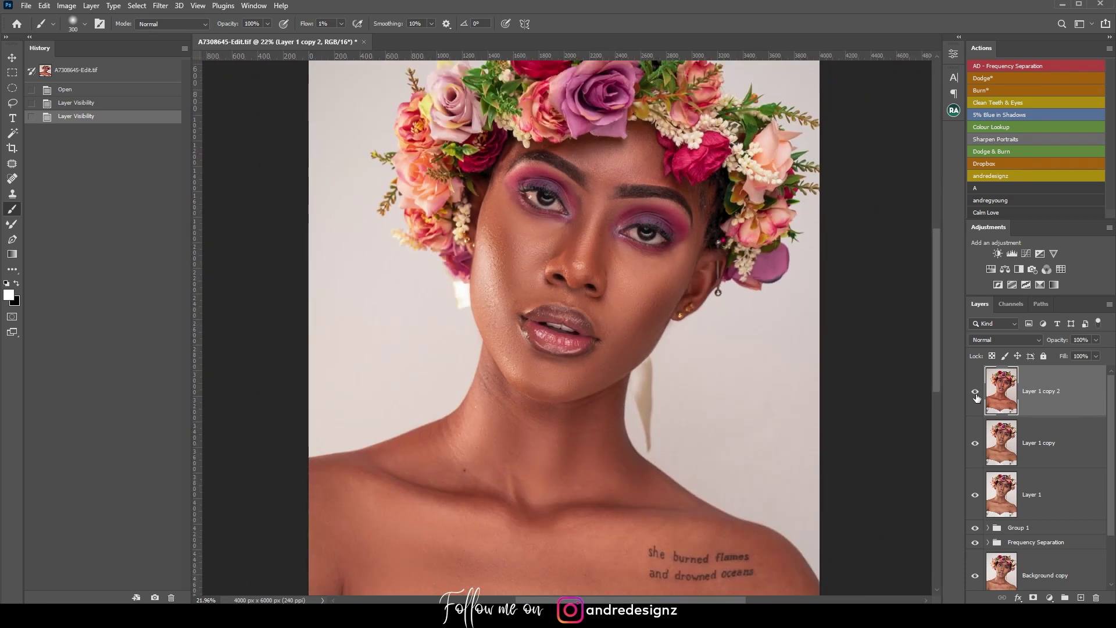
{"action": "left_click", "coordinate": [976, 392]}
{"action": "scroll", "coordinate": [795, 385], "scroll_direction": "down", "scroll_amount": 2}
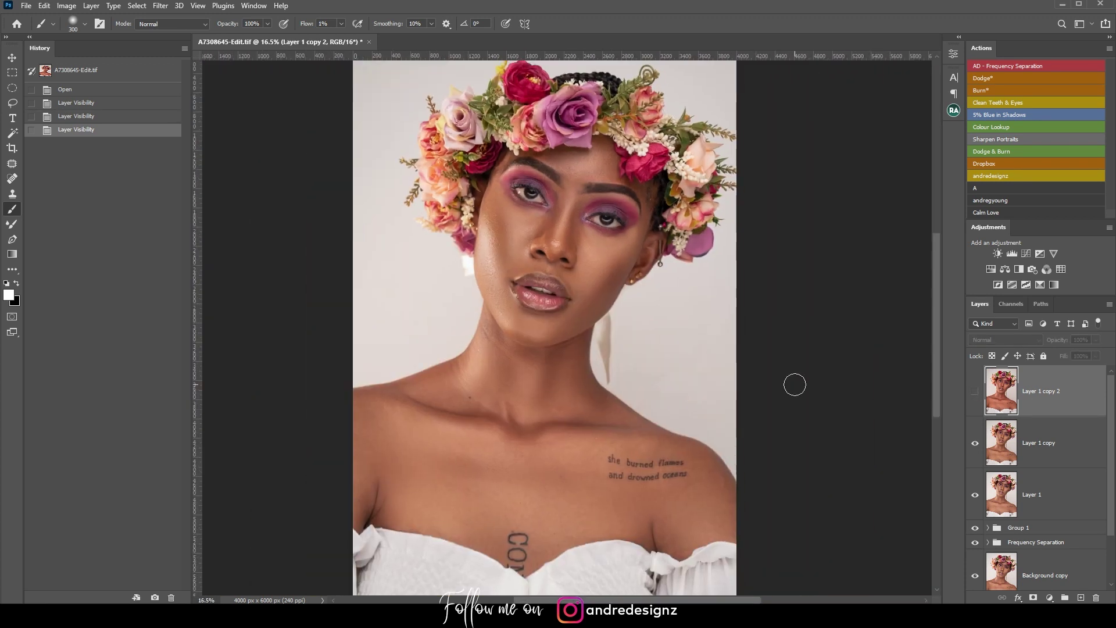
{"action": "left_click", "coordinate": [976, 392]}
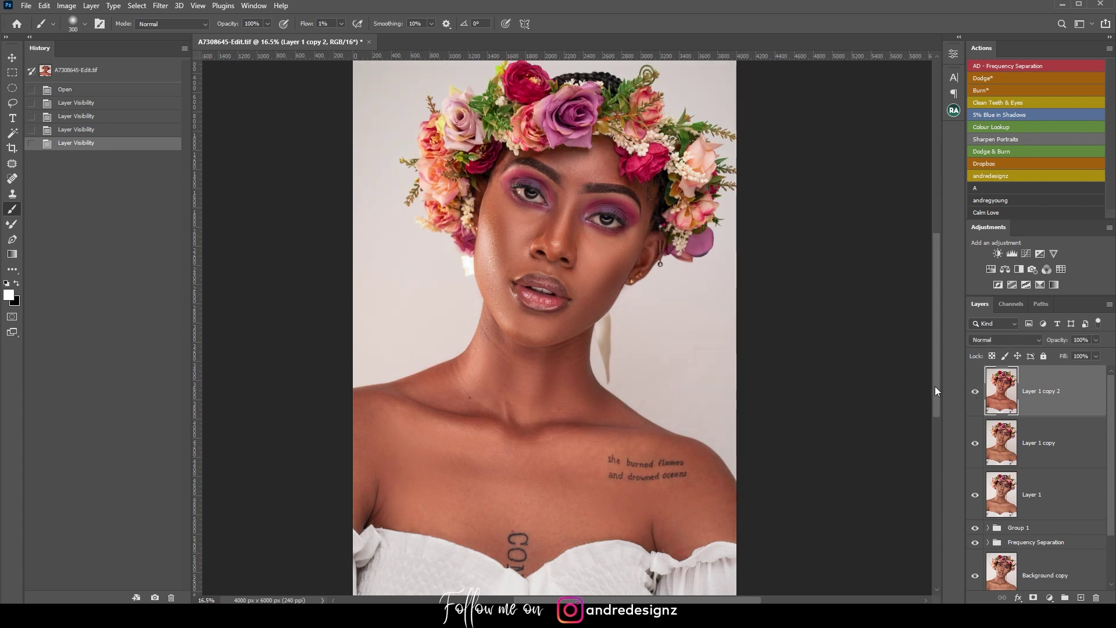
Step: Run the Clean Teeth & Eyes action and set the white brush to 42% flow and a 50 px size
{"action": "scroll", "coordinate": [553, 178], "scroll_direction": "up", "scroll_amount": 10}
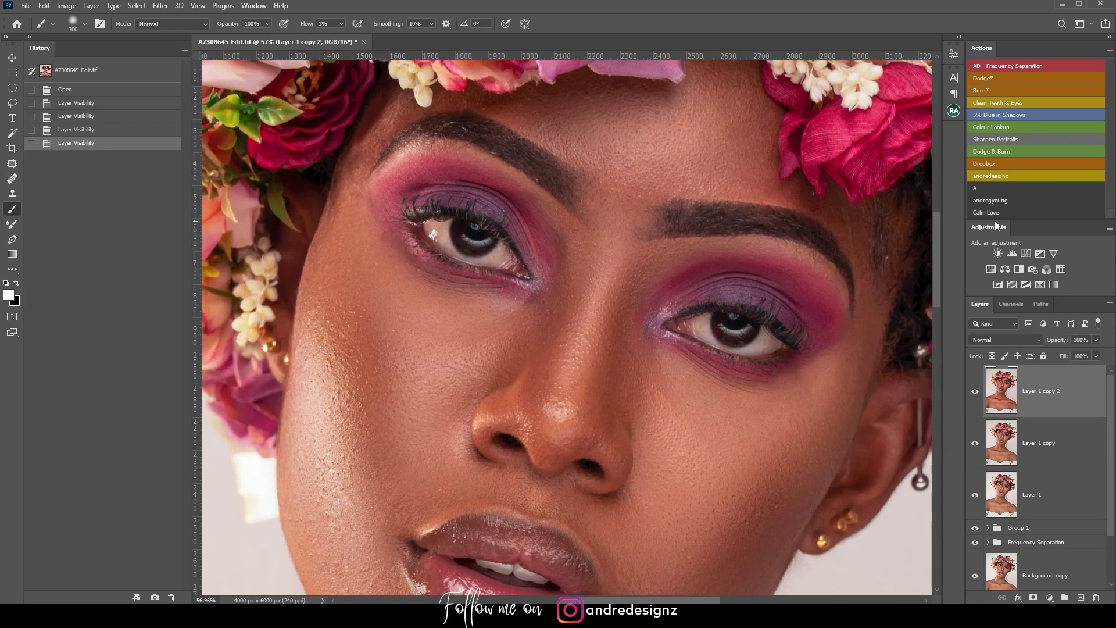
{"action": "left_click", "coordinate": [1011, 102]}
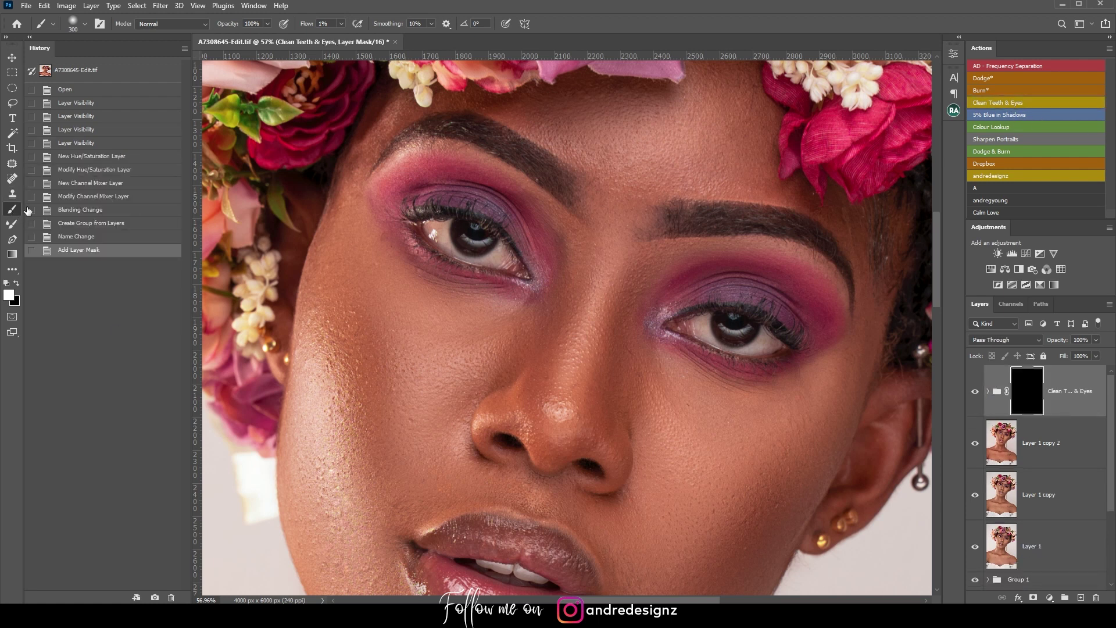
{"action": "left_click", "coordinate": [341, 24]}
{"action": "left_click_drag", "start_coordinate": [357, 43], "coordinate": [364, 46]}
{"action": "key", "text": "bracketleft"}
{"action": "key", "text": "bracketleft"}
{"action": "key", "text": "bracketleft"}
{"action": "key", "text": "bracketleft"}
{"action": "key", "text": "bracketleft"}
{"action": "key", "text": "bracketleft"}
{"action": "key", "text": "bracketleft"}
{"action": "key", "text": "bracketleft"}
{"action": "key", "text": "bracketleft"}
Step: Paint white on the Clean Teeth & Eyes group mask over the whites of both eyes and the teeth
{"action": "mouse_move", "coordinate": [702, 322]}
{"action": "left_mouse_down"}
{"action": "mouse_move", "coordinate": [707, 341]}
{"action": "mouse_move", "coordinate": [753, 350]}
{"action": "left_mouse_up"}
{"action": "left_click_drag", "start_coordinate": [765, 344], "coordinate": [764, 339]}
{"action": "left_click_drag", "start_coordinate": [761, 340], "coordinate": [766, 349]}
{"action": "left_click_drag", "start_coordinate": [768, 342], "coordinate": [772, 349]}
{"action": "left_click_drag", "start_coordinate": [503, 247], "coordinate": [506, 261]}
{"action": "mouse_move", "coordinate": [504, 261]}
{"action": "left_mouse_down"}
{"action": "mouse_move", "coordinate": [483, 267]}
{"action": "mouse_move", "coordinate": [497, 260]}
{"action": "mouse_move", "coordinate": [448, 246]}
{"action": "mouse_move", "coordinate": [447, 227]}
{"action": "mouse_move", "coordinate": [446, 245]}
{"action": "mouse_move", "coordinate": [493, 269]}
{"action": "left_mouse_up"}
{"action": "left_click_drag", "start_coordinate": [657, 361], "coordinate": [716, 186]}
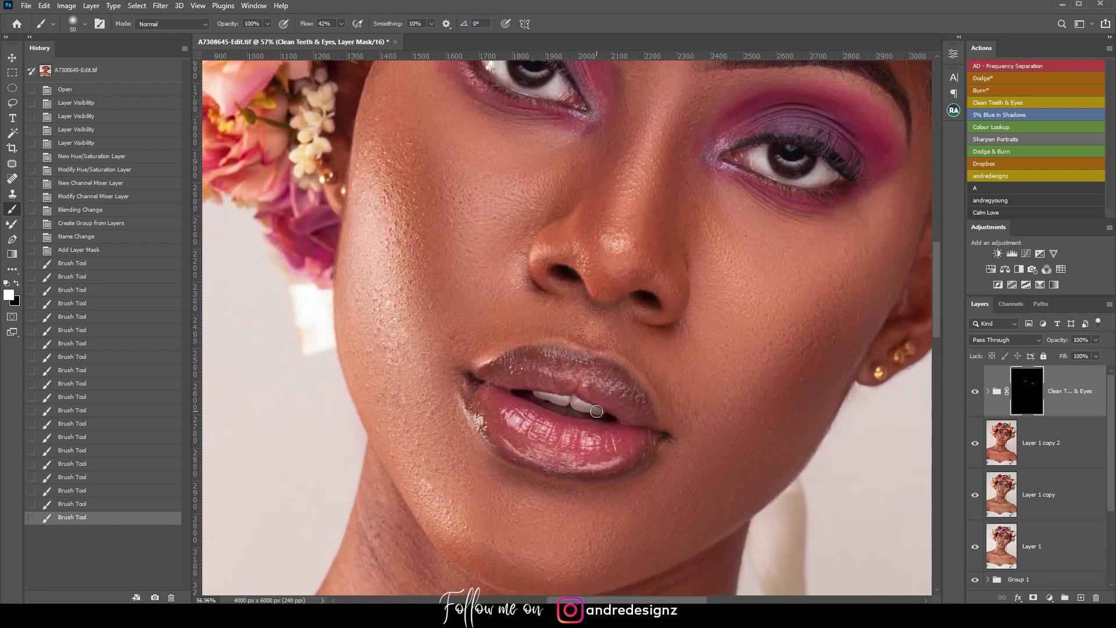
{"action": "left_click_drag", "start_coordinate": [538, 395], "coordinate": [532, 397]}
{"action": "left_click_drag", "start_coordinate": [622, 228], "coordinate": [581, 390]}
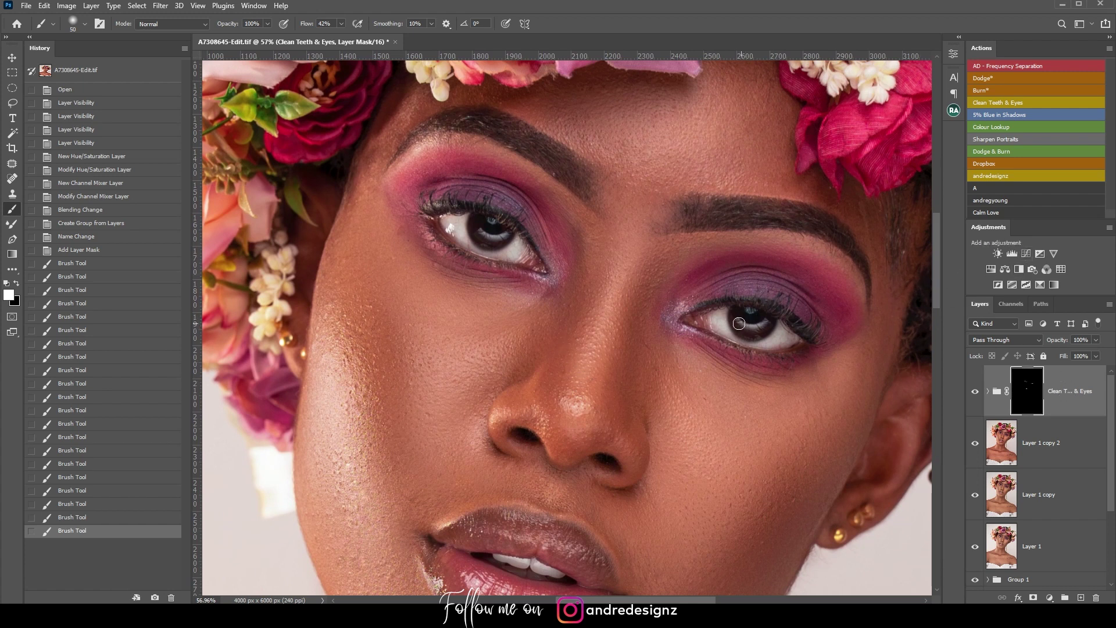
Step: Add a Curves adjustment layer, raise the curve's midtones to brighten the image, and invert its mask to black
{"action": "left_click", "coordinate": [1025, 253]}
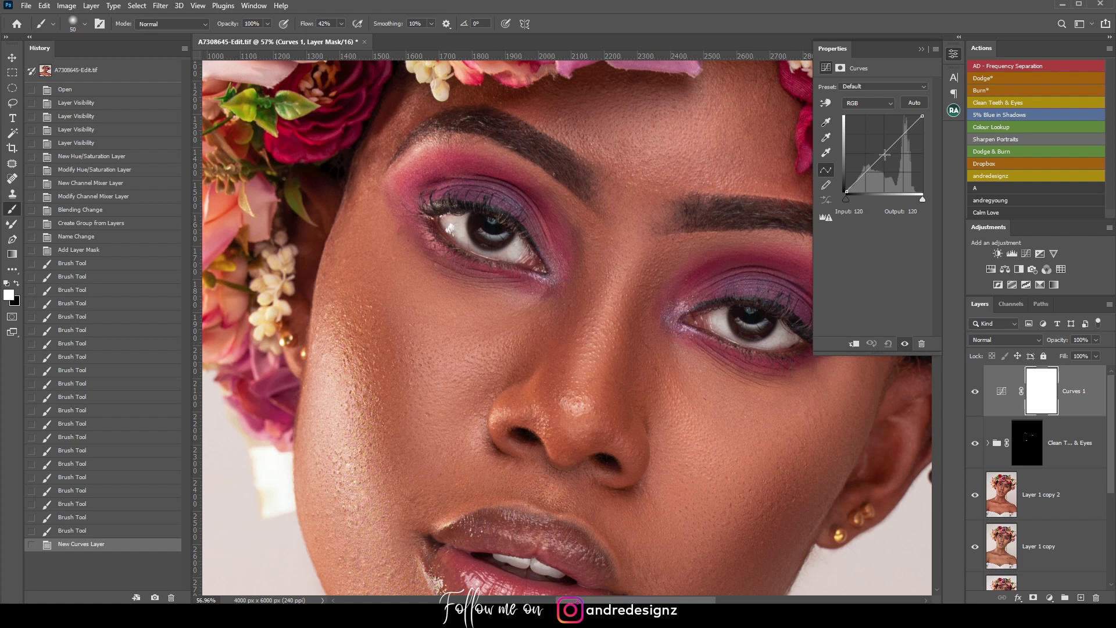
{"action": "left_click_drag", "start_coordinate": [885, 153], "coordinate": [875, 143]}
{"action": "left_click", "coordinate": [1041, 391]}
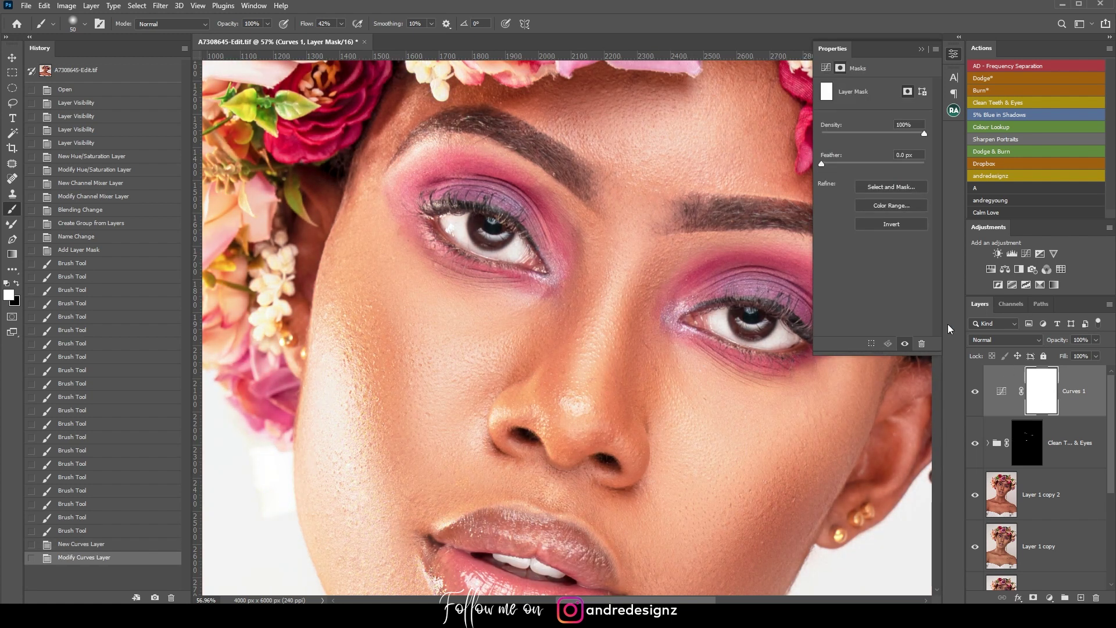
{"action": "key", "text": "ctrl+i"}
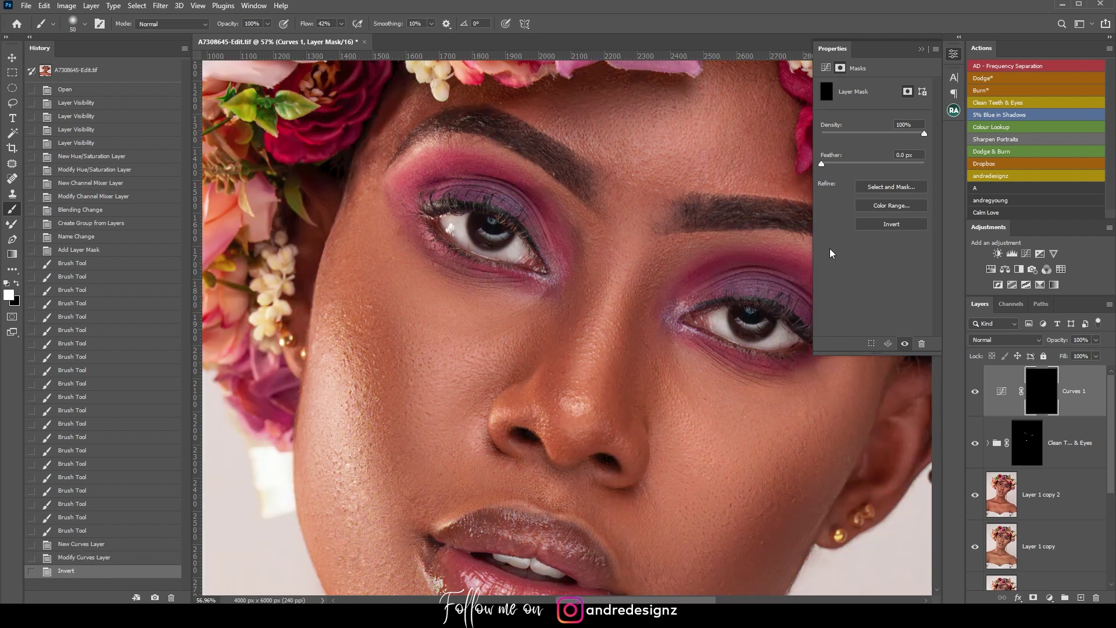
Step: Paint white on the Curves 1 mask over the irises of both eyes to brighten them
{"action": "left_click_drag", "start_coordinate": [741, 325], "coordinate": [767, 324]}
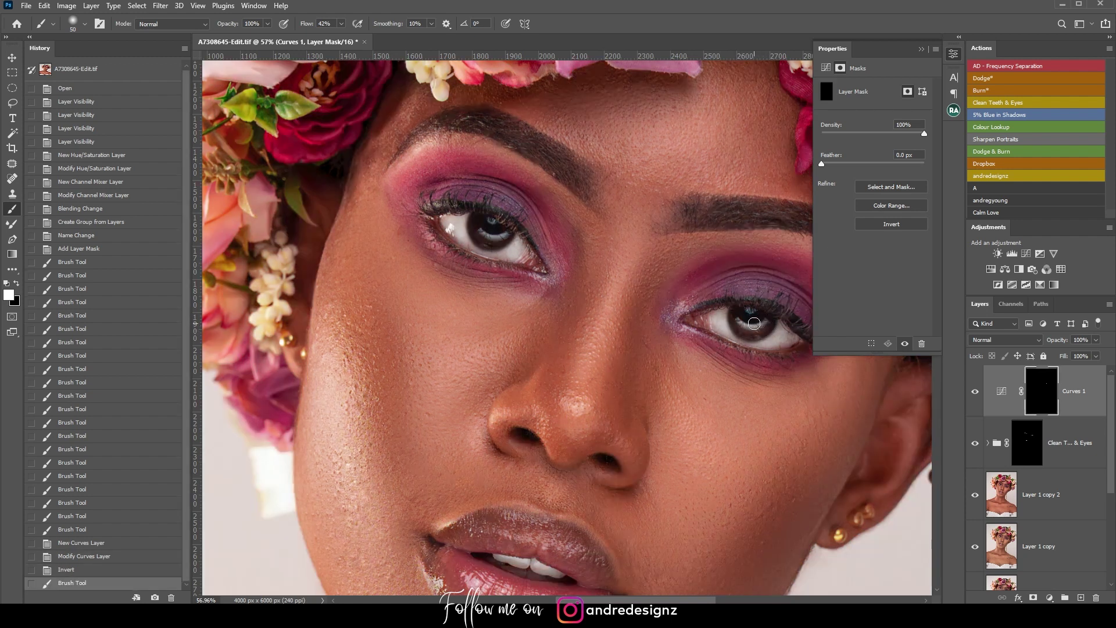
{"action": "mouse_move", "coordinate": [505, 241]}
{"action": "left_mouse_down"}
{"action": "mouse_move", "coordinate": [468, 233]}
{"action": "mouse_move", "coordinate": [498, 225]}
{"action": "left_mouse_up"}
{"action": "left_click", "coordinate": [506, 239]}
{"action": "mouse_move", "coordinate": [755, 315]}
{"action": "left_mouse_down"}
{"action": "mouse_move", "coordinate": [737, 313]}
{"action": "mouse_move", "coordinate": [751, 315]}
{"action": "left_mouse_up"}
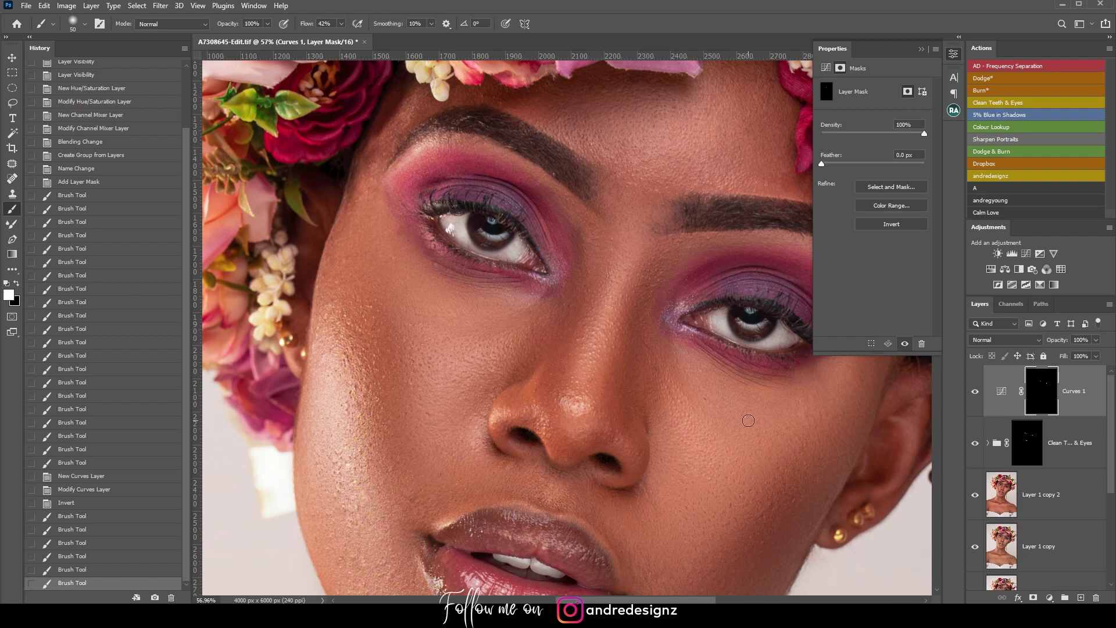
Step: Compare the eyes with the Curves 1 layer hidden and shown, and examine the whole portrait, neck and chest
{"action": "scroll", "coordinate": [727, 383], "scroll_direction": "down", "scroll_amount": 6}
{"action": "left_click", "coordinate": [922, 50]}
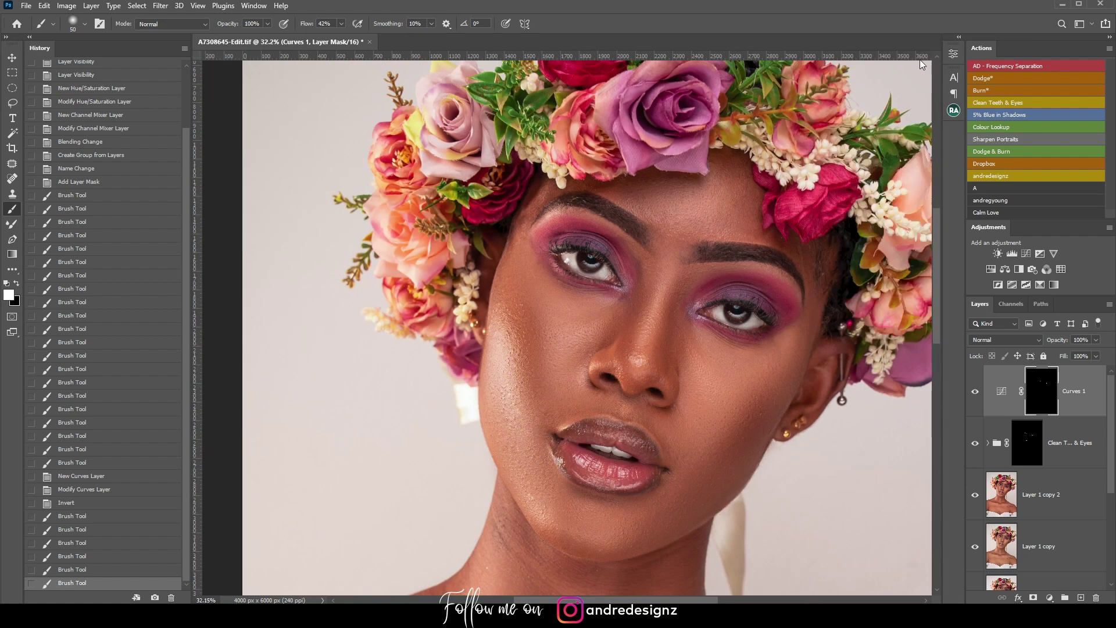
{"action": "left_click", "coordinate": [974, 394]}
{"action": "left_click", "coordinate": [974, 393]}
{"action": "scroll", "coordinate": [815, 365], "scroll_direction": "down", "scroll_amount": 5}
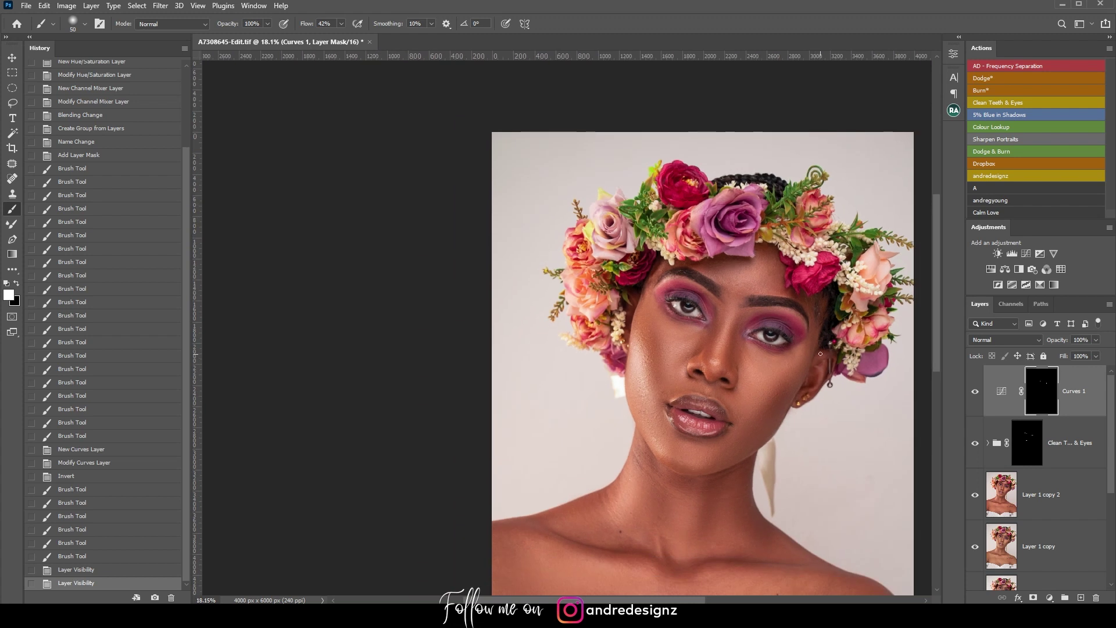
{"action": "scroll", "coordinate": [818, 357], "scroll_direction": "down", "scroll_amount": 3}
{"action": "scroll", "coordinate": [552, 380], "scroll_direction": "up", "scroll_amount": 1}
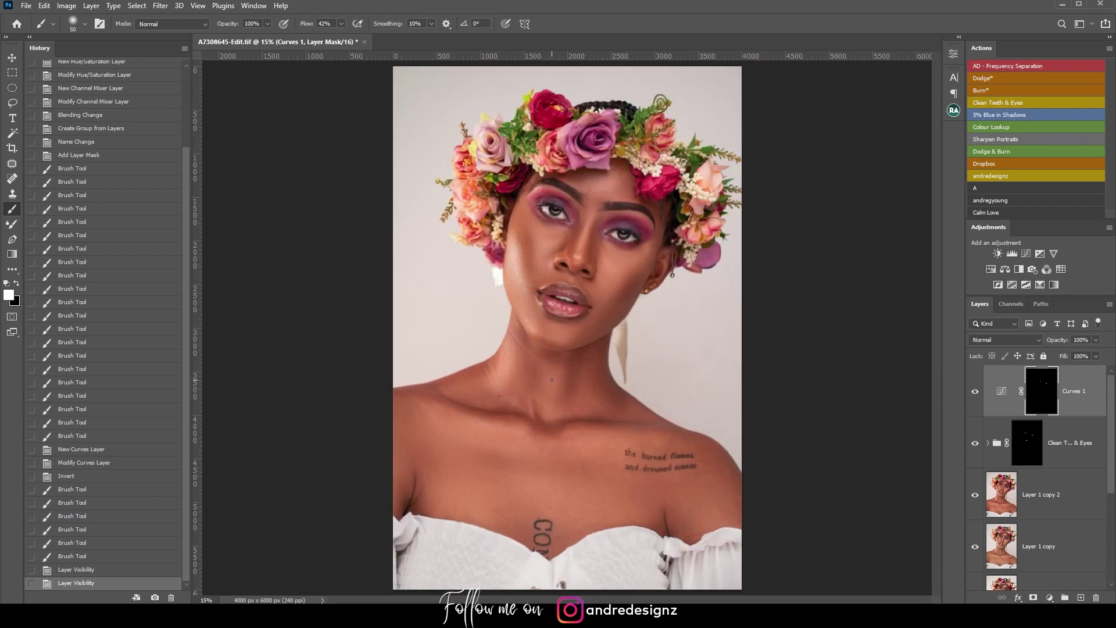
{"action": "scroll", "coordinate": [628, 318], "scroll_direction": "up", "scroll_amount": 1}
{"action": "scroll", "coordinate": [481, 453], "scroll_direction": "up", "scroll_amount": 8}
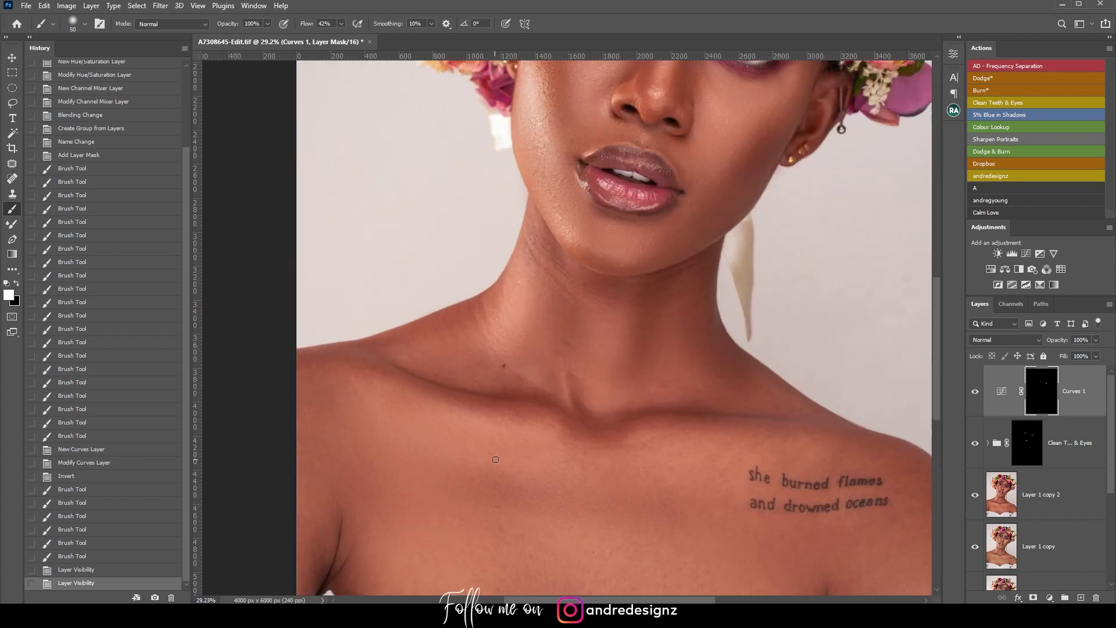
{"action": "scroll", "coordinate": [675, 369], "scroll_direction": "down", "scroll_amount": 4}
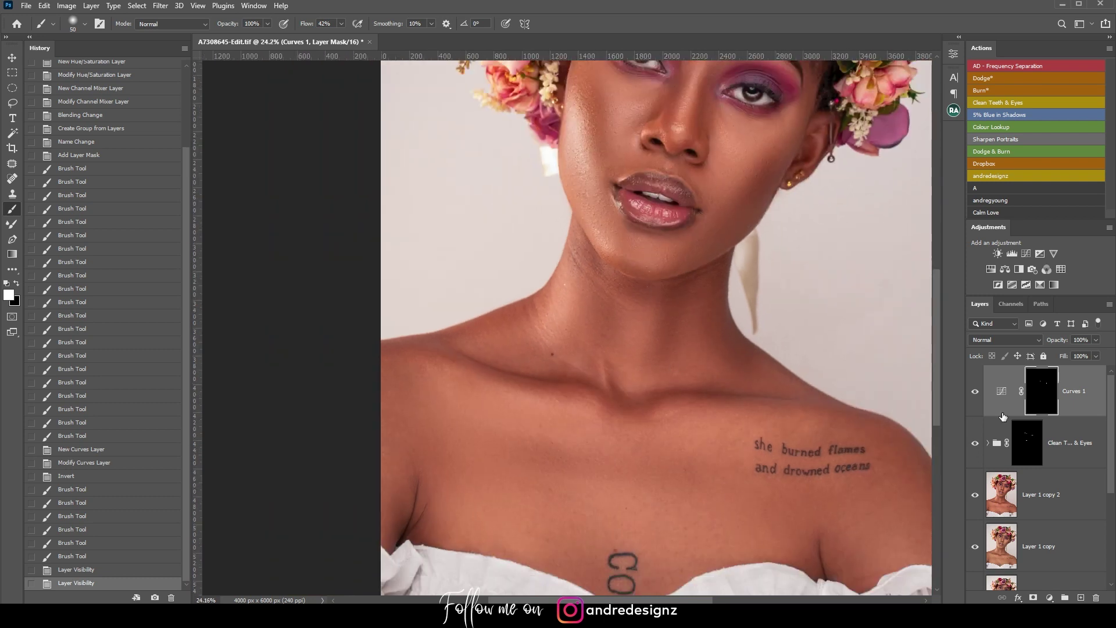
{"action": "scroll", "coordinate": [559, 391], "scroll_direction": "down", "scroll_amount": 2}
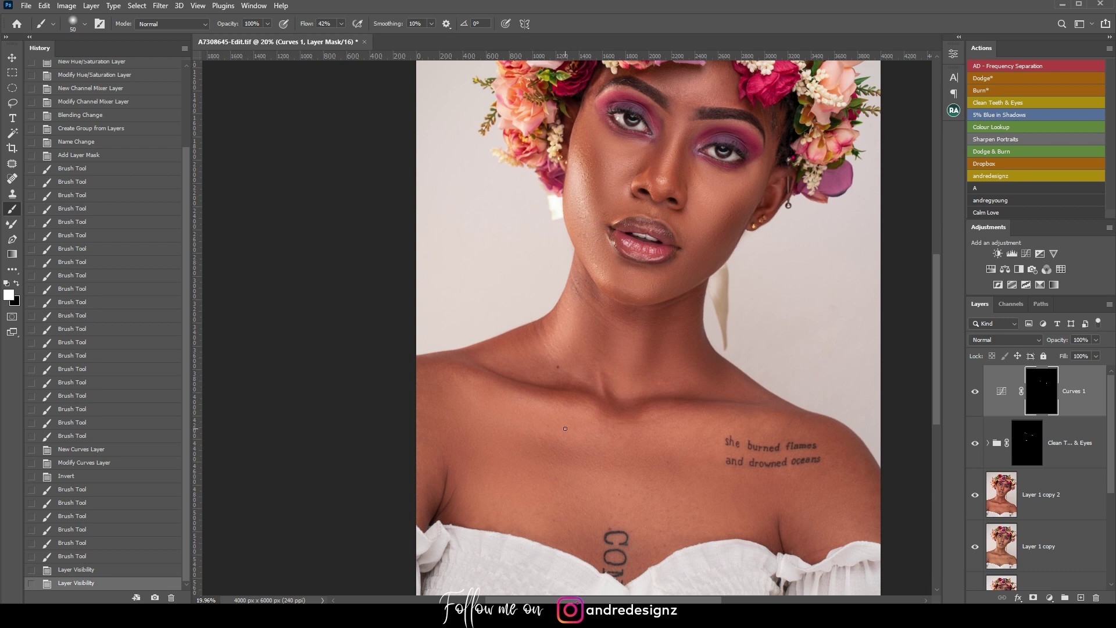
Step: Delete the old Frequency Separation group from the layer stack
{"action": "scroll", "coordinate": [1087, 465], "scroll_direction": "down", "scroll_amount": 4}
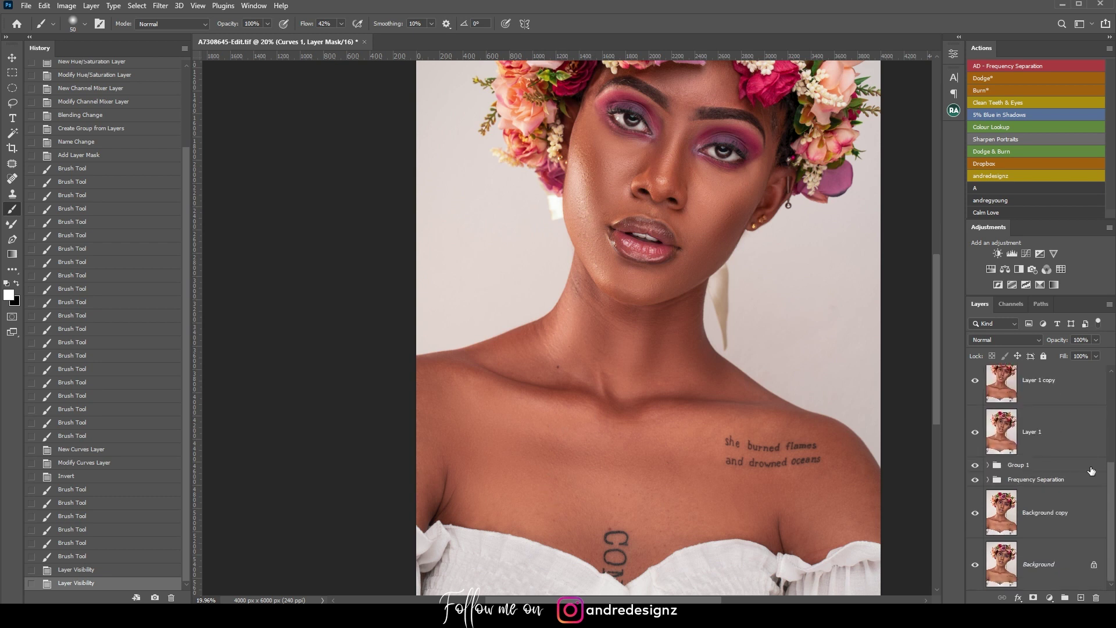
{"action": "left_click", "coordinate": [1028, 480]}
{"action": "key", "text": "Delete"}
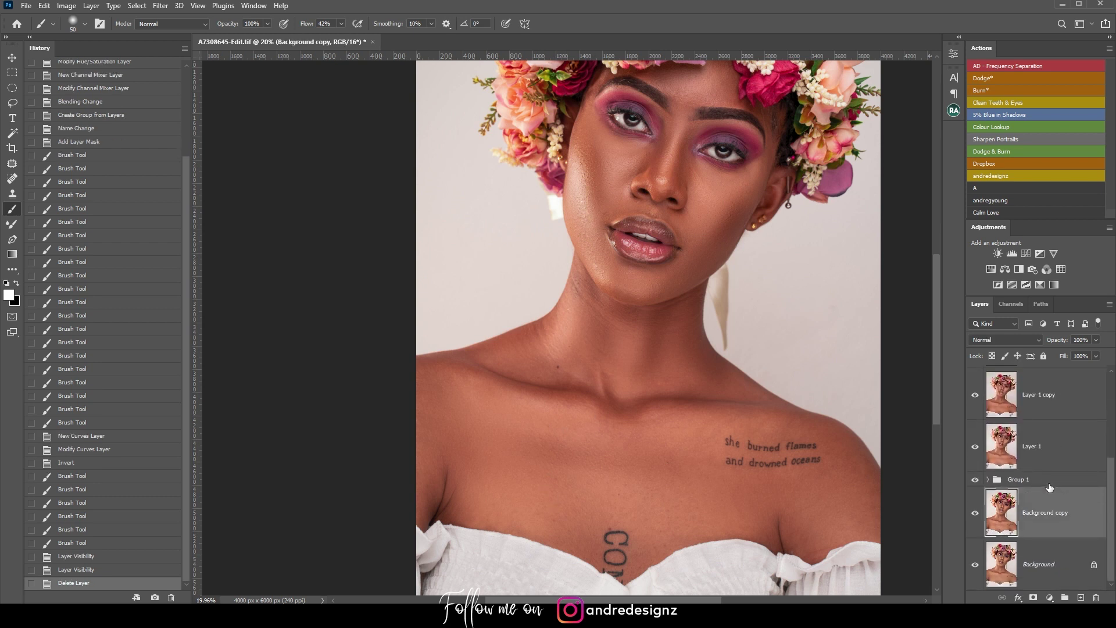
Step: Stamp all visible layers above Curves 1, and run the AD - Frequency Separation action on the result, accepting its blur
{"action": "scroll", "coordinate": [1063, 468], "scroll_direction": "up", "scroll_amount": 4}
{"action": "left_click", "coordinate": [1082, 397]}
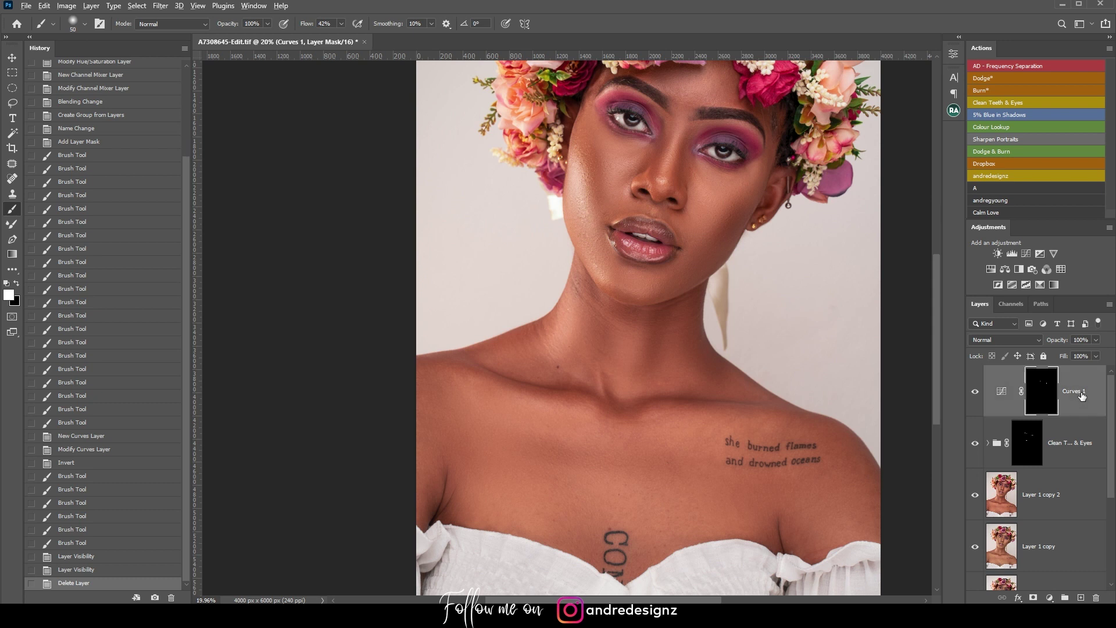
{"action": "key", "text": "ctrl+alt+shift+e"}
{"action": "left_click", "coordinate": [1053, 67]}
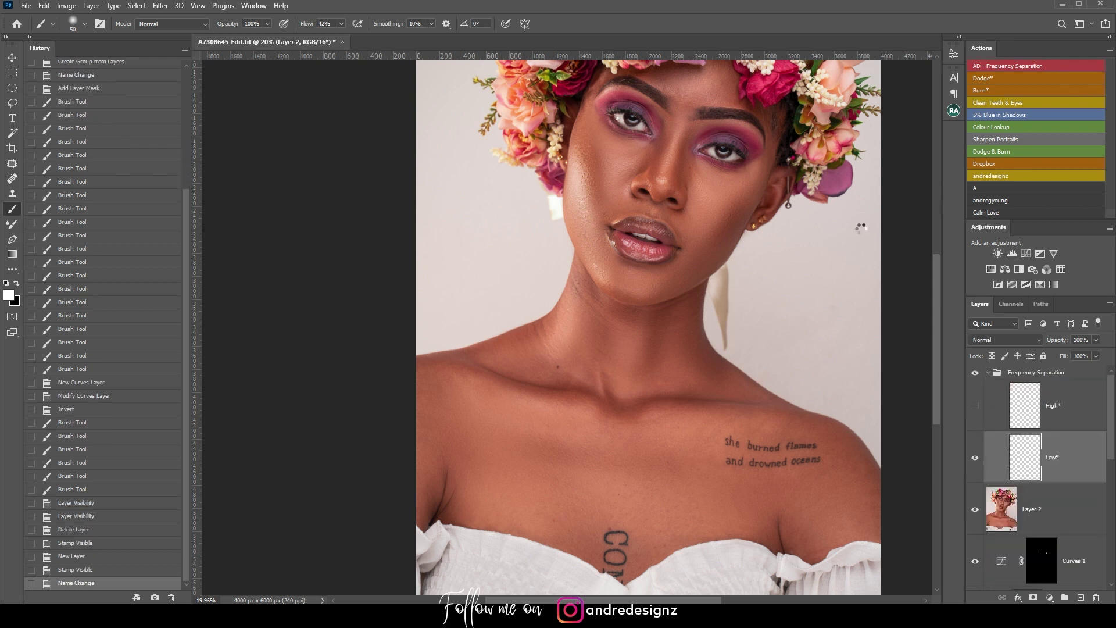
{"action": "left_click", "coordinate": [863, 190]}
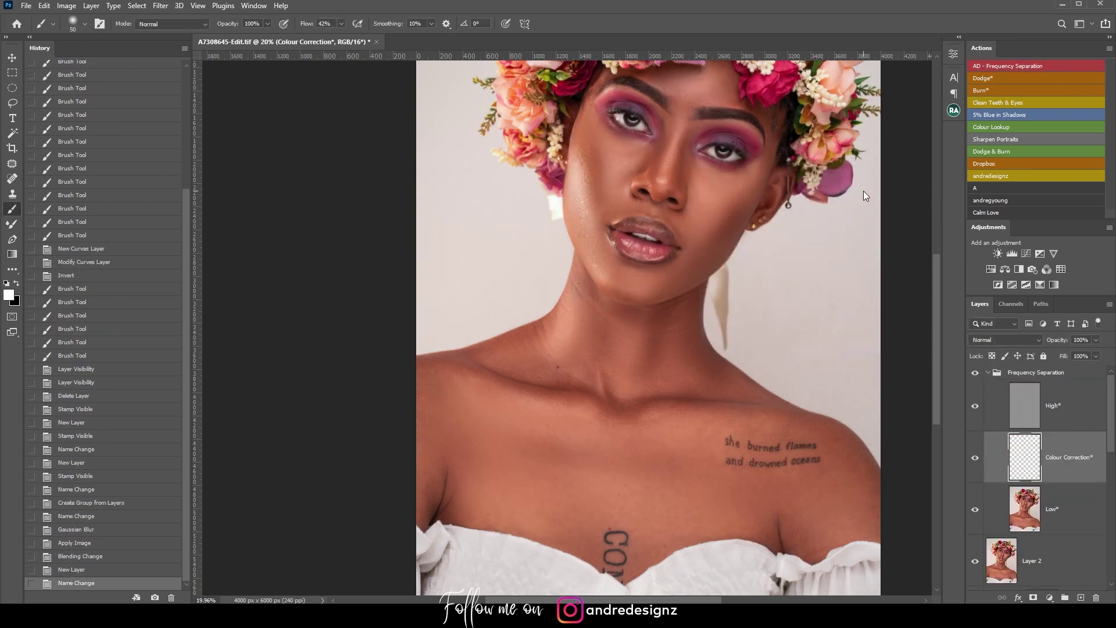
Step: Smooth the skin tones of the chest and shoulders on the Low* layer with a 500 px Mixer Brush
{"action": "left_click", "coordinate": [1076, 511]}
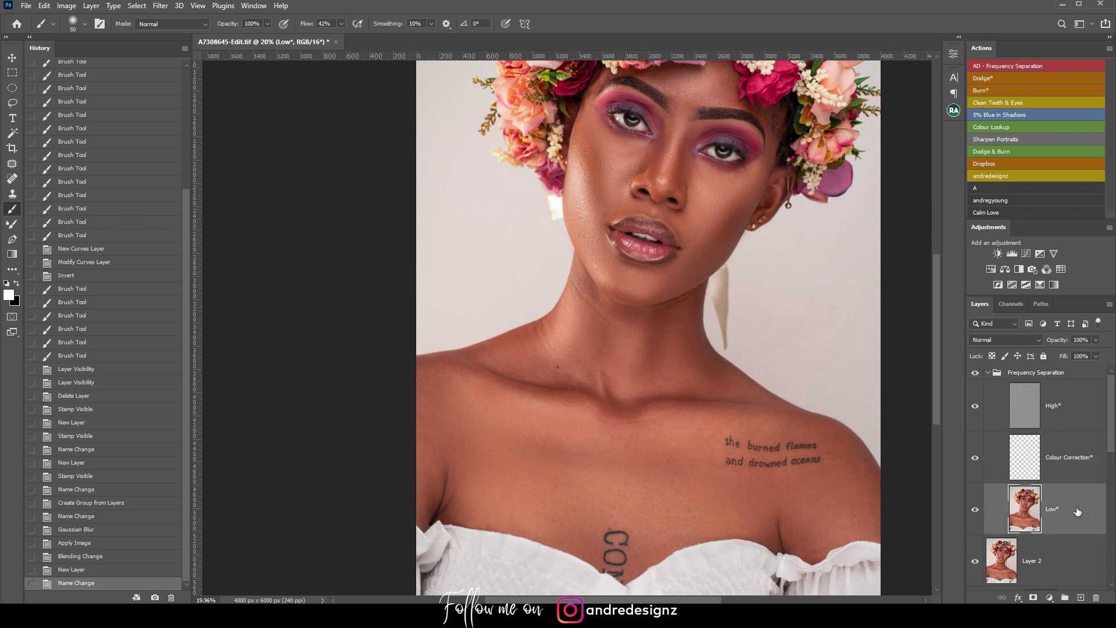
{"action": "key", "text": "shift+b"}
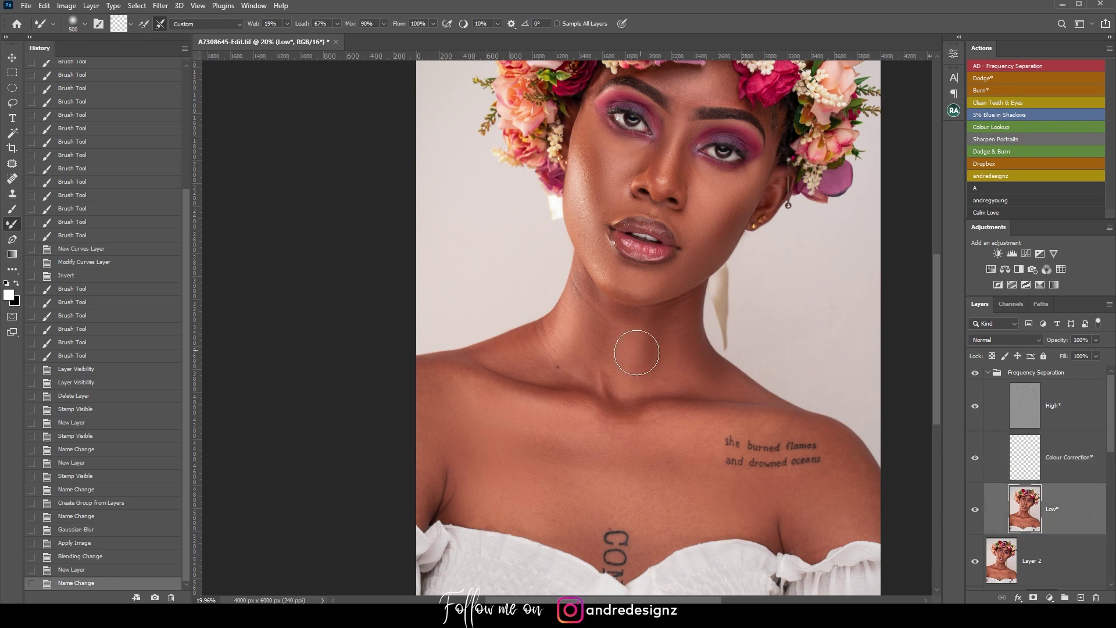
{"action": "mouse_move", "coordinate": [539, 484]}
{"action": "left_mouse_down"}
{"action": "mouse_move", "coordinate": [504, 458]}
{"action": "mouse_move", "coordinate": [526, 459]}
{"action": "left_mouse_up"}
{"action": "mouse_move", "coordinate": [664, 479]}
{"action": "left_mouse_down"}
{"action": "mouse_move", "coordinate": [673, 458]}
{"action": "mouse_move", "coordinate": [700, 507]}
{"action": "mouse_move", "coordinate": [628, 455]}
{"action": "left_mouse_up"}
{"action": "mouse_move", "coordinate": [555, 454]}
{"action": "left_mouse_down"}
{"action": "mouse_move", "coordinate": [573, 439]}
{"action": "mouse_move", "coordinate": [470, 441]}
{"action": "mouse_move", "coordinate": [531, 435]}
{"action": "mouse_move", "coordinate": [494, 431]}
{"action": "mouse_move", "coordinate": [478, 403]}
{"action": "mouse_move", "coordinate": [565, 458]}
{"action": "left_mouse_up"}
{"action": "mouse_move", "coordinate": [566, 458]}
{"action": "left_mouse_down"}
{"action": "mouse_move", "coordinate": [563, 418]}
{"action": "mouse_move", "coordinate": [587, 455]}
{"action": "left_mouse_up"}
{"action": "left_click_drag", "start_coordinate": [570, 499], "coordinate": [571, 534]}
{"action": "mouse_move", "coordinate": [664, 492]}
{"action": "left_mouse_down"}
{"action": "mouse_move", "coordinate": [686, 512]}
{"action": "mouse_move", "coordinate": [762, 505]}
{"action": "left_mouse_up"}
{"action": "mouse_move", "coordinate": [720, 433]}
{"action": "left_mouse_down"}
{"action": "mouse_move", "coordinate": [647, 456]}
{"action": "mouse_move", "coordinate": [573, 460]}
{"action": "mouse_move", "coordinate": [486, 420]}
{"action": "mouse_move", "coordinate": [460, 423]}
{"action": "left_mouse_up"}
{"action": "left_click_drag", "start_coordinate": [577, 421], "coordinate": [406, 409]}
{"action": "mouse_move", "coordinate": [541, 413]}
{"action": "left_mouse_down"}
{"action": "mouse_move", "coordinate": [452, 411]}
{"action": "mouse_move", "coordinate": [436, 428]}
{"action": "mouse_move", "coordinate": [459, 431]}
{"action": "left_mouse_up"}
{"action": "mouse_move", "coordinate": [597, 431]}
{"action": "left_mouse_down"}
{"action": "mouse_move", "coordinate": [735, 433]}
{"action": "mouse_move", "coordinate": [718, 428]}
{"action": "mouse_move", "coordinate": [684, 462]}
{"action": "left_mouse_up"}
{"action": "left_click_drag", "start_coordinate": [684, 470], "coordinate": [702, 504]}
{"action": "left_click_drag", "start_coordinate": [780, 519], "coordinate": [808, 514]}
{"action": "left_click_drag", "start_coordinate": [866, 502], "coordinate": [834, 447]}
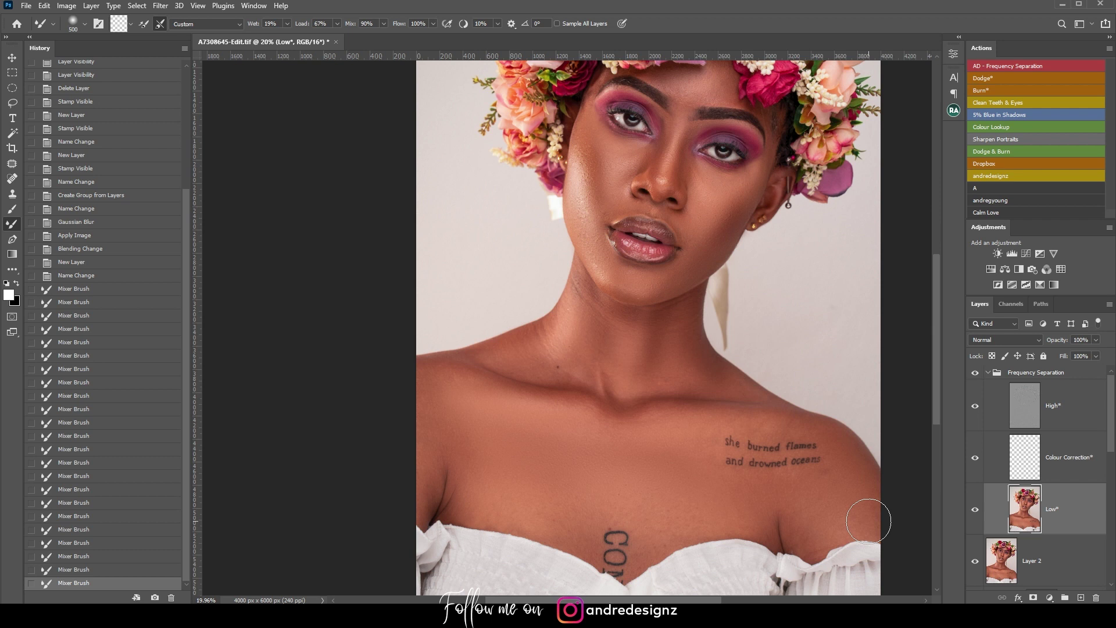
Step: Blend the skin tones of the neck and collarbones on the Low* layer, using smaller Mixer Brush sizes up to 400 px
{"action": "mouse_move", "coordinate": [607, 282]}
{"action": "left_mouse_down"}
{"action": "mouse_move", "coordinate": [603, 319]}
{"action": "mouse_move", "coordinate": [669, 323]}
{"action": "mouse_move", "coordinate": [633, 332]}
{"action": "mouse_move", "coordinate": [634, 319]}
{"action": "mouse_move", "coordinate": [621, 347]}
{"action": "mouse_move", "coordinate": [624, 322]}
{"action": "mouse_move", "coordinate": [633, 318]}
{"action": "mouse_move", "coordinate": [620, 342]}
{"action": "left_mouse_up"}
{"action": "key", "text": "["}
{"action": "key", "text": "["}
{"action": "key", "text": "["}
{"action": "mouse_move", "coordinate": [636, 315]}
{"action": "left_mouse_down"}
{"action": "mouse_move", "coordinate": [618, 345]}
{"action": "mouse_move", "coordinate": [617, 326]}
{"action": "mouse_move", "coordinate": [637, 325]}
{"action": "mouse_move", "coordinate": [615, 376]}
{"action": "mouse_move", "coordinate": [637, 317]}
{"action": "mouse_move", "coordinate": [594, 404]}
{"action": "left_mouse_up"}
{"action": "key", "text": "]"}
{"action": "key", "text": "]"}
{"action": "mouse_move", "coordinate": [570, 293]}
{"action": "left_mouse_down"}
{"action": "mouse_move", "coordinate": [632, 347]}
{"action": "mouse_move", "coordinate": [586, 326]}
{"action": "left_mouse_up"}
{"action": "left_click_drag", "start_coordinate": [573, 285], "coordinate": [587, 309]}
{"action": "mouse_move", "coordinate": [588, 308]}
{"action": "left_mouse_down"}
{"action": "mouse_move", "coordinate": [573, 285]}
{"action": "mouse_move", "coordinate": [610, 341]}
{"action": "mouse_move", "coordinate": [580, 294]}
{"action": "mouse_move", "coordinate": [595, 335]}
{"action": "mouse_move", "coordinate": [570, 353]}
{"action": "mouse_move", "coordinate": [578, 321]}
{"action": "mouse_move", "coordinate": [494, 364]}
{"action": "left_mouse_up"}
{"action": "mouse_move", "coordinate": [645, 330]}
{"action": "left_mouse_down"}
{"action": "mouse_move", "coordinate": [698, 351]}
{"action": "mouse_move", "coordinate": [734, 384]}
{"action": "left_mouse_up"}
{"action": "mouse_move", "coordinate": [684, 409]}
{"action": "left_mouse_down"}
{"action": "mouse_move", "coordinate": [572, 418]}
{"action": "mouse_move", "coordinate": [455, 391]}
{"action": "left_mouse_up"}
Step: Stamp all visible layers into a new layer above the Frequency Separation group
{"action": "key", "text": "ctrl+0"}
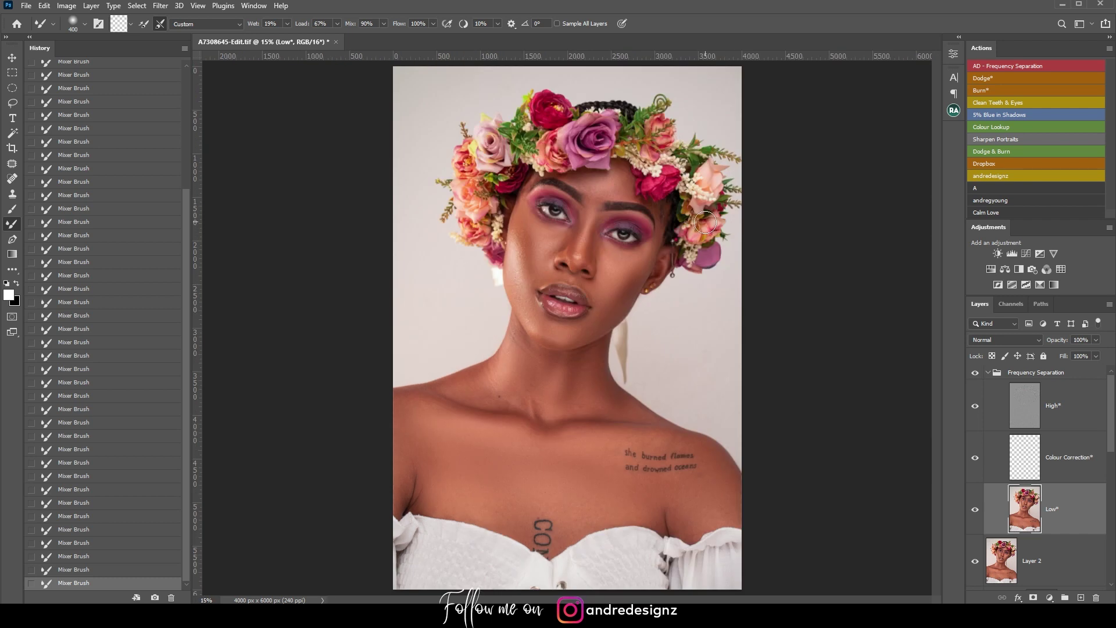
{"action": "scroll", "coordinate": [706, 232], "scroll_direction": "up", "scroll_amount": 1}
{"action": "left_click", "coordinate": [1038, 373]}
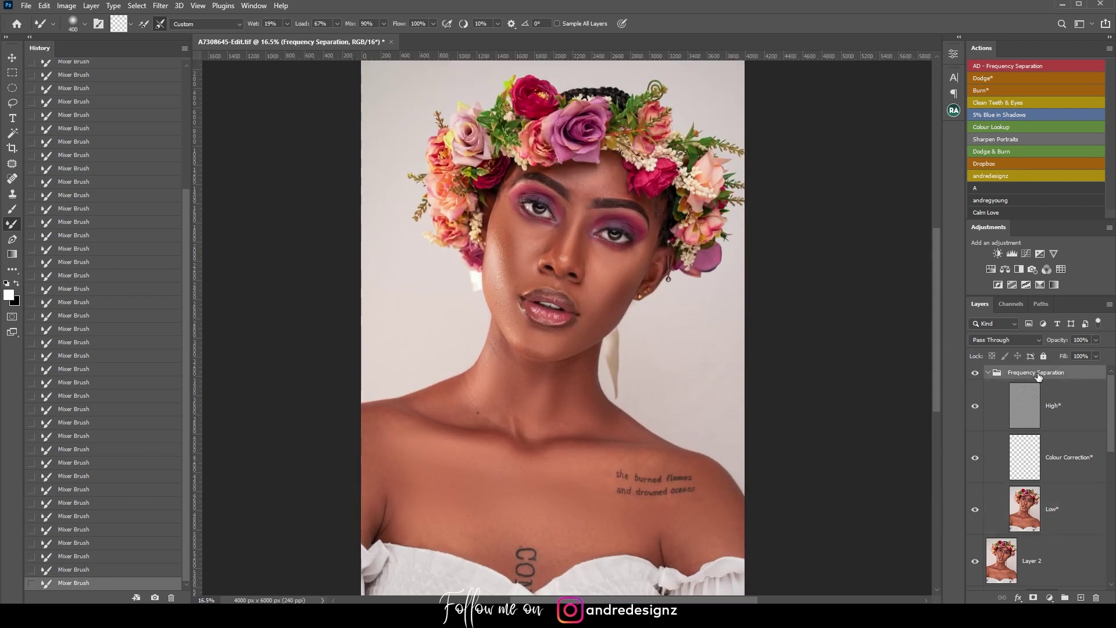
{"action": "key", "text": "ctrl+shift+alt+e"}
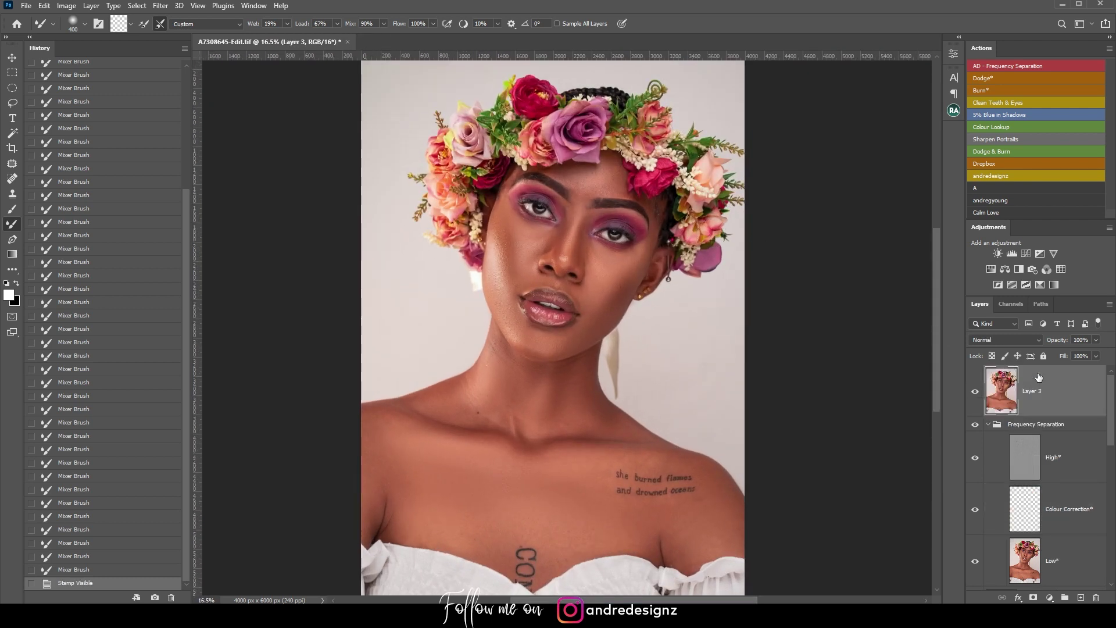
Step: Crop the portrait at a 4:5 ratio, keeping the whole flower crown and cutting off the dress below the shoulder tattoo
{"action": "left_click", "coordinate": [12, 149]}
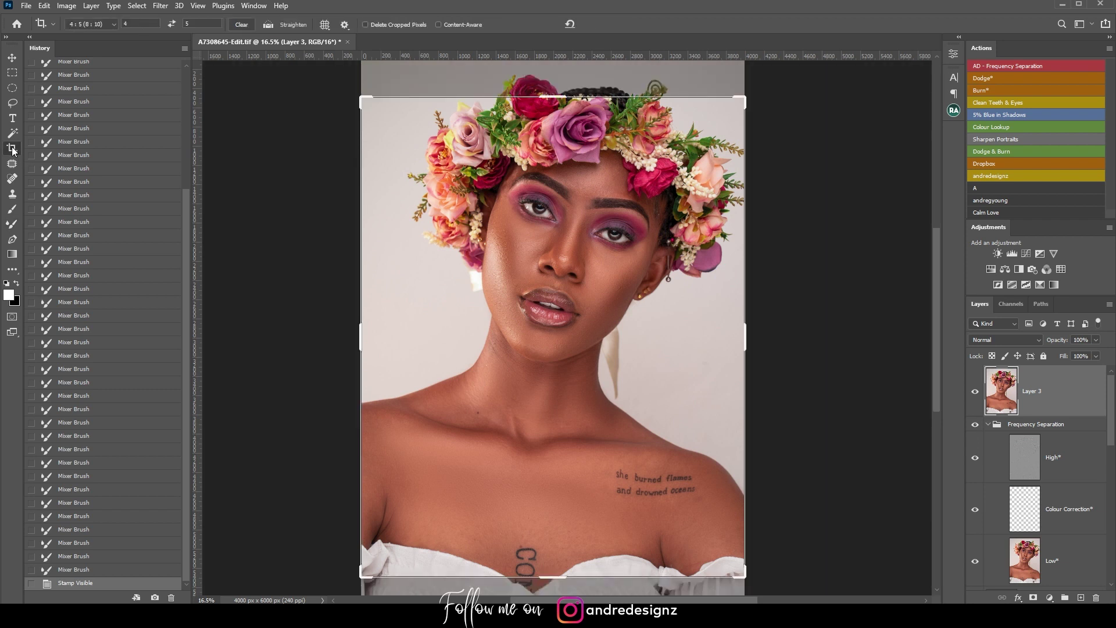
{"action": "left_click", "coordinate": [567, 333]}
{"action": "scroll", "coordinate": [604, 329], "scroll_direction": "down", "scroll_amount": 3}
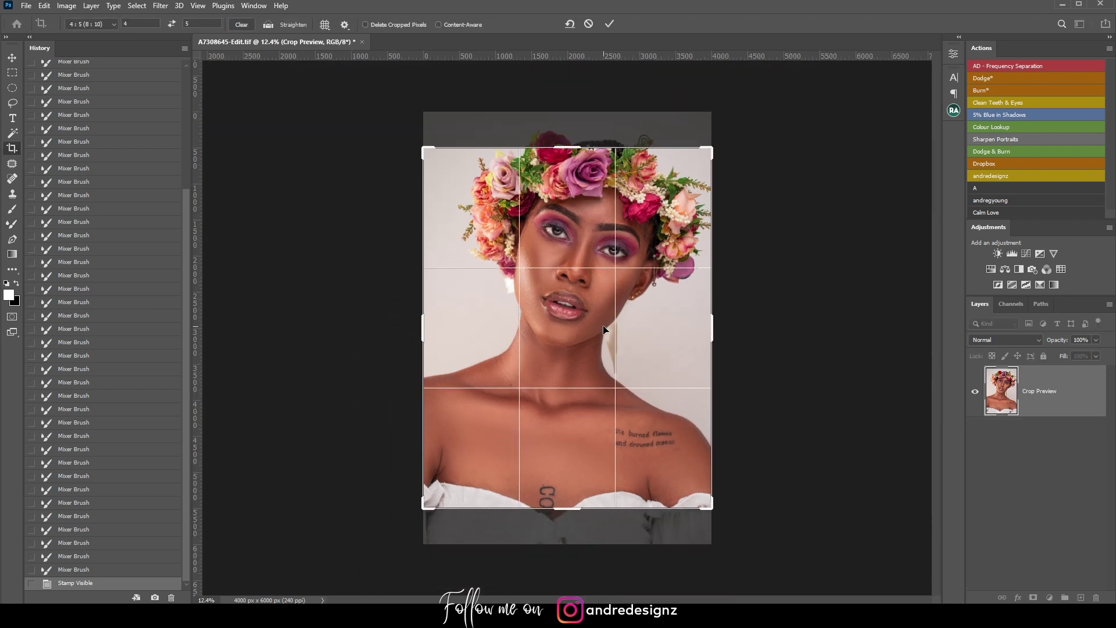
{"action": "left_click_drag", "start_coordinate": [570, 511], "coordinate": [570, 502]}
{"action": "left_click_drag", "start_coordinate": [648, 433], "coordinate": [638, 466]}
{"action": "left_click_drag", "start_coordinate": [429, 323], "coordinate": [432, 326]}
{"action": "mouse_move", "coordinate": [670, 395]}
{"action": "left_mouse_down"}
{"action": "mouse_move", "coordinate": [670, 404]}
{"action": "mouse_move", "coordinate": [674, 393]}
{"action": "left_mouse_up"}
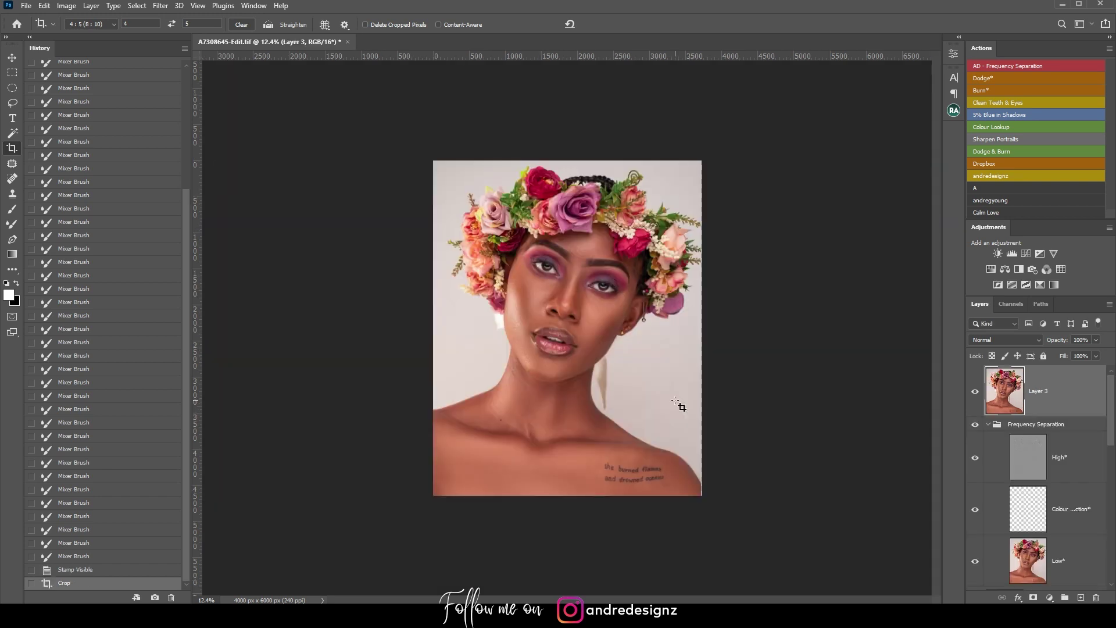
Step: Undo the portrait's crops back to the stamped visible layer, restoring the full frame with the white dress
{"action": "left_click", "coordinate": [567, 330]}
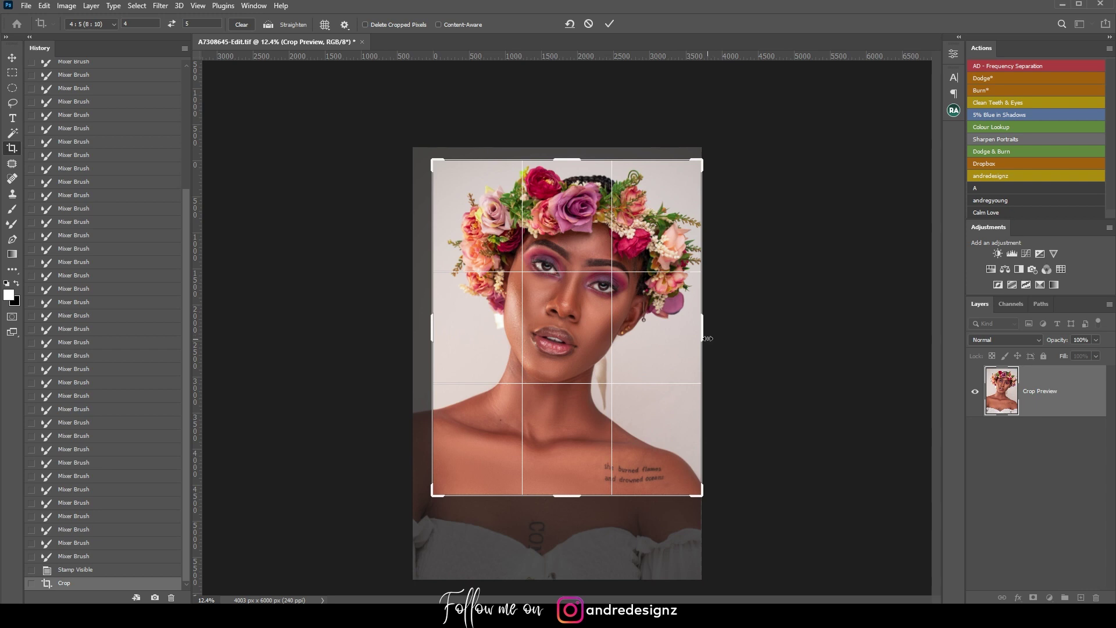
{"action": "left_click_drag", "start_coordinate": [623, 389], "coordinate": [633, 389]}
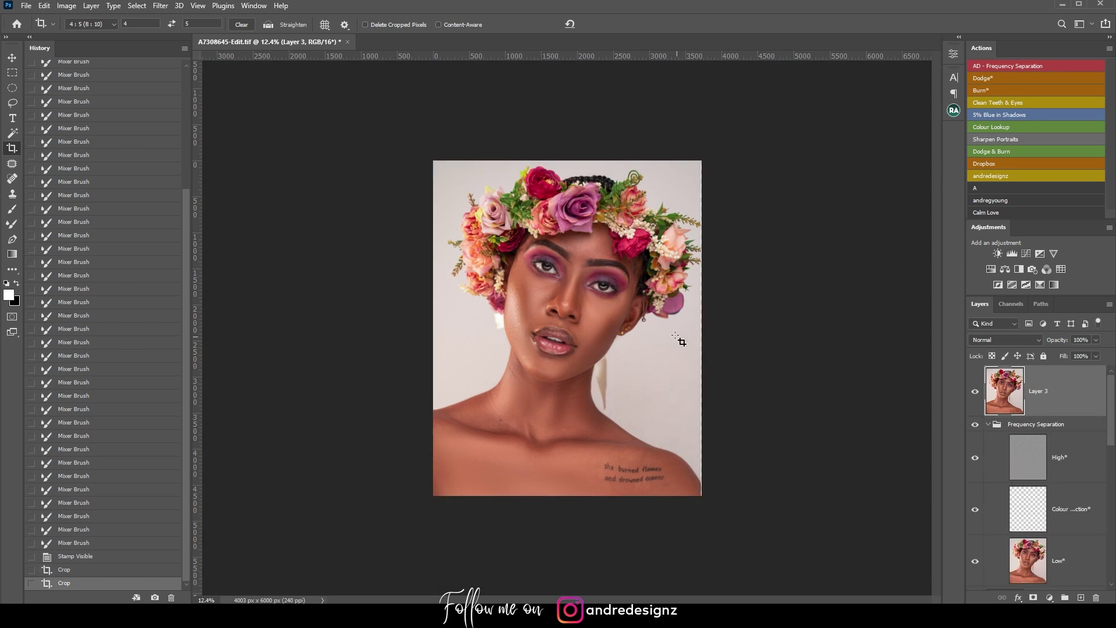
{"action": "scroll", "coordinate": [652, 331], "scroll_direction": "up", "scroll_amount": 2}
{"action": "key", "text": "ctrl+z"}
{"action": "key", "text": "ctrl+z"}
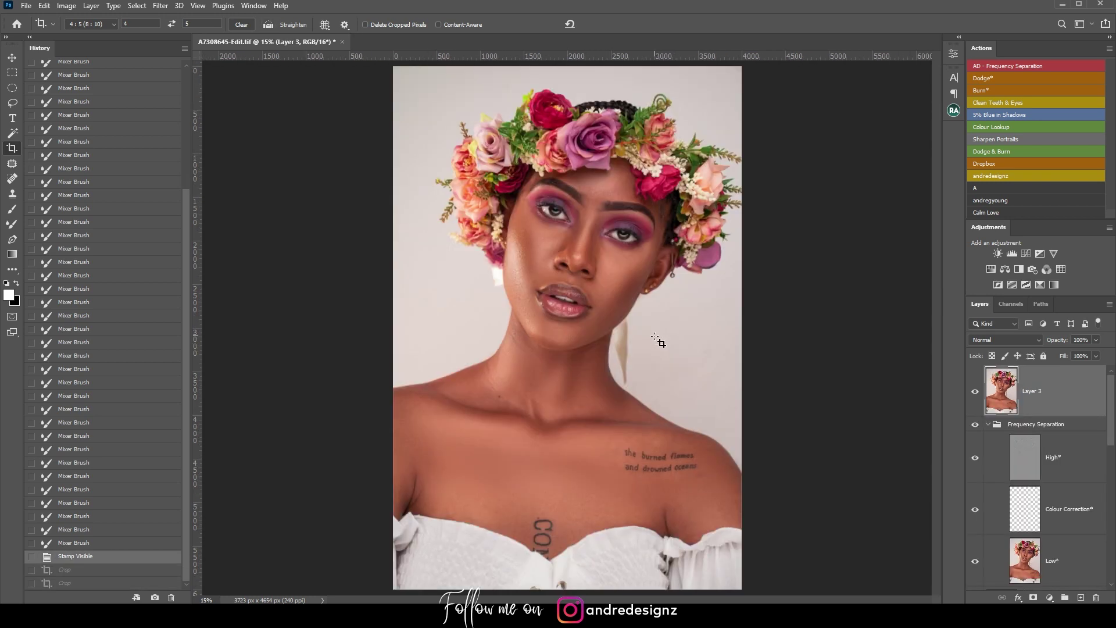
{"action": "scroll", "coordinate": [657, 347], "scroll_direction": "down", "scroll_amount": 2}
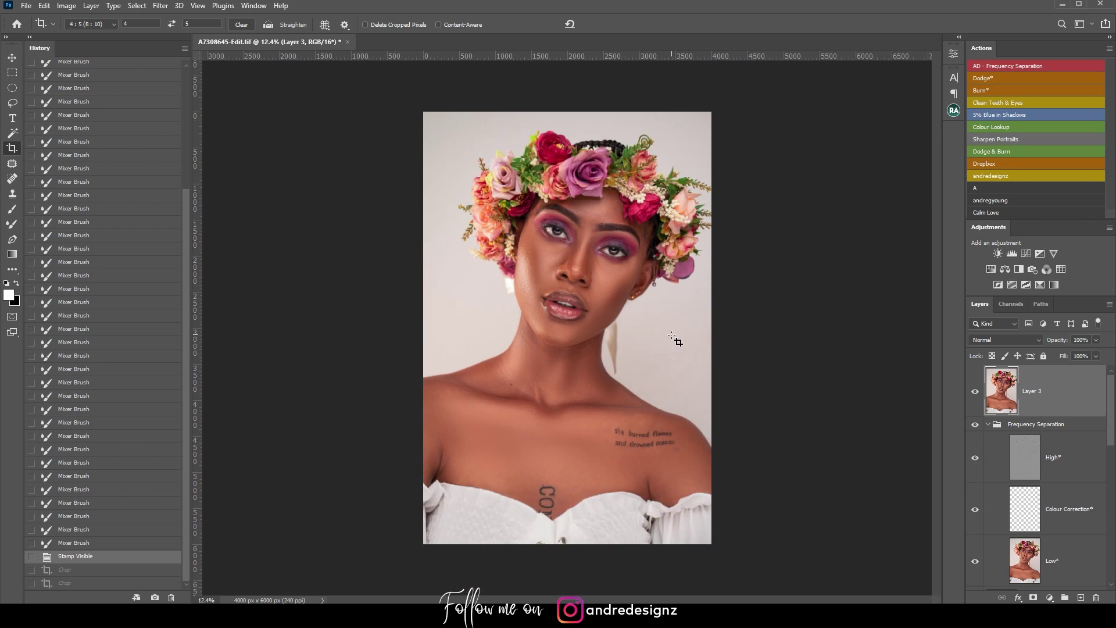
Step: Crop the portrait at a 4:5 ratio, removing the dress but keeping the whole flower crown and the shoulder tattoo
{"action": "left_click", "coordinate": [529, 214]}
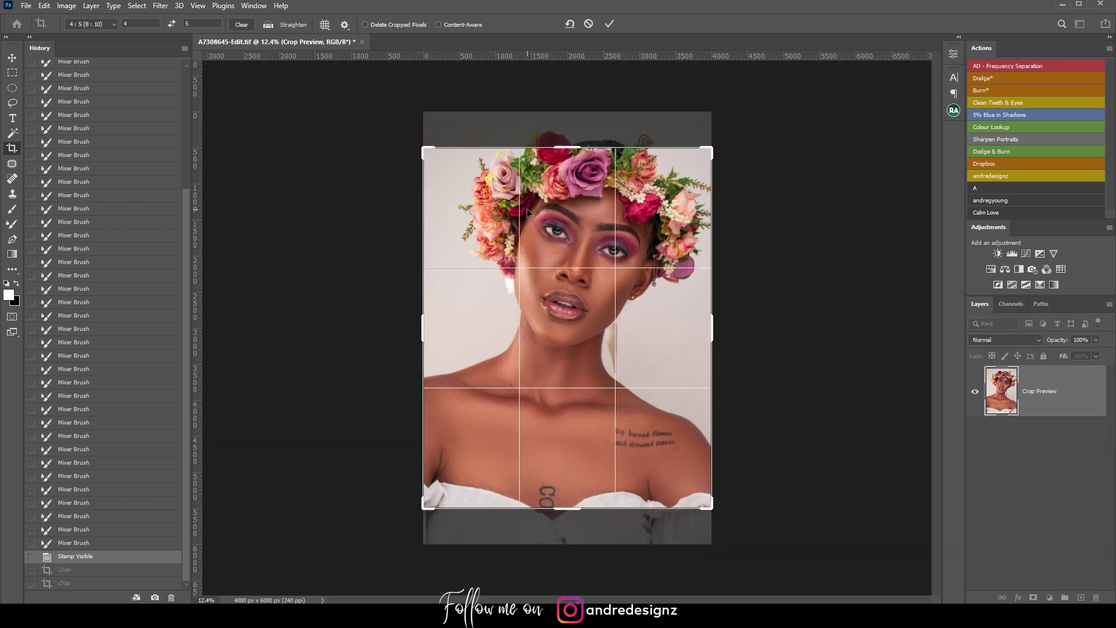
{"action": "left_click_drag", "start_coordinate": [672, 219], "coordinate": [672, 256]}
{"action": "left_click_drag", "start_coordinate": [712, 334], "coordinate": [684, 340]}
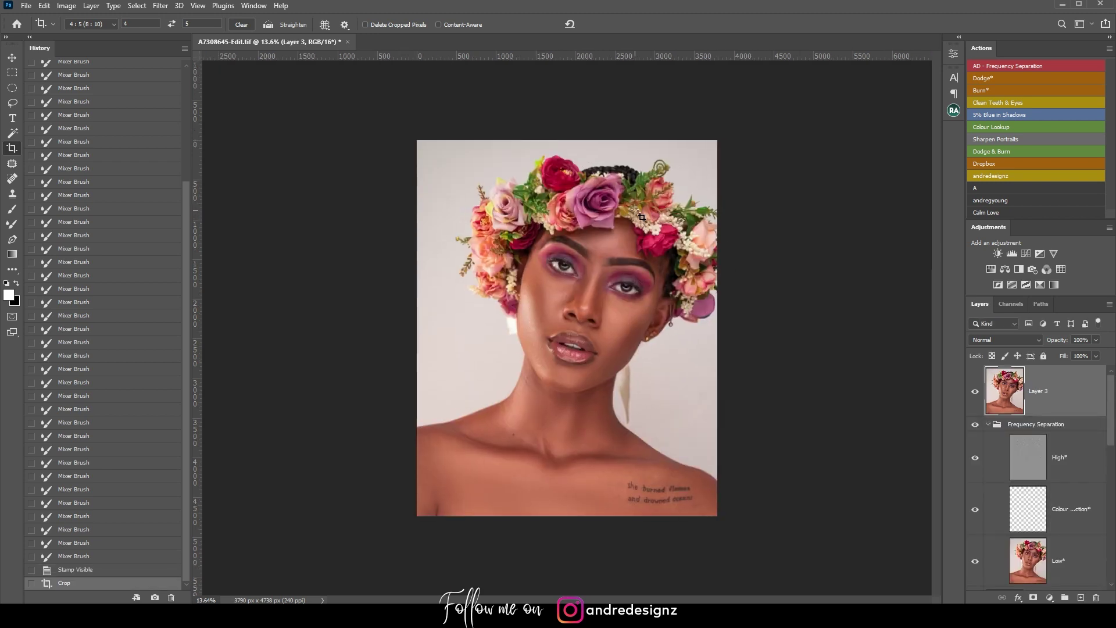
{"action": "scroll", "coordinate": [639, 202], "scroll_direction": "up", "scroll_amount": 7}
{"action": "scroll", "coordinate": [652, 201], "scroll_direction": "down", "scroll_amount": 5}
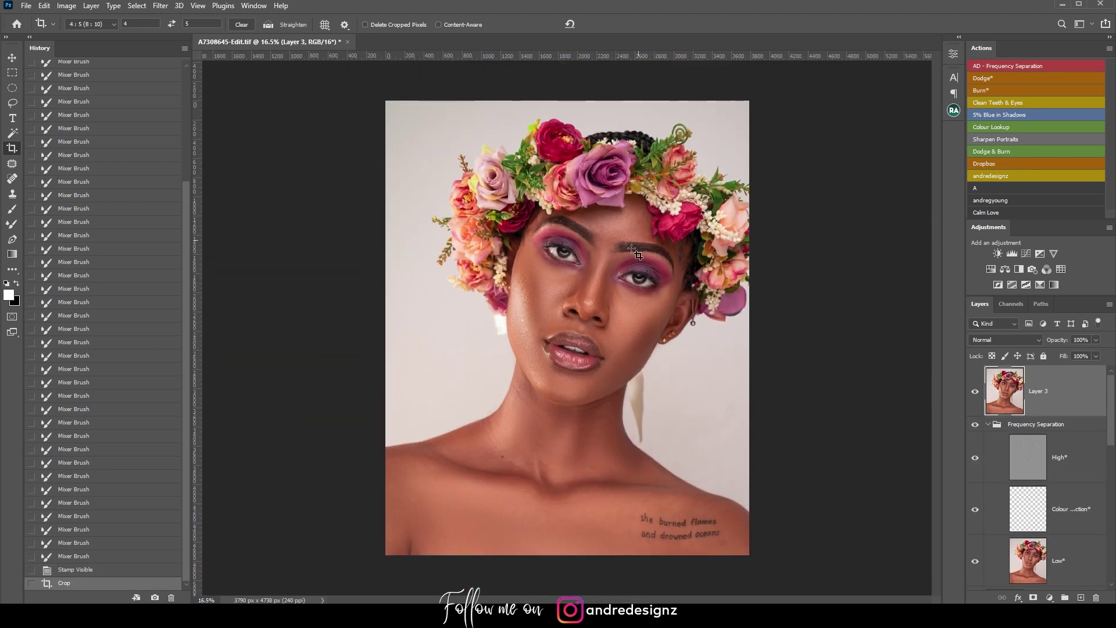
Step: Tighten the 4:5 crop around the head and shoulders to about 3402 x 4253 px, cutting off the shoulder tattoo
{"action": "left_click", "coordinate": [601, 259]}
{"action": "left_click_drag", "start_coordinate": [386, 328], "coordinate": [407, 330]}
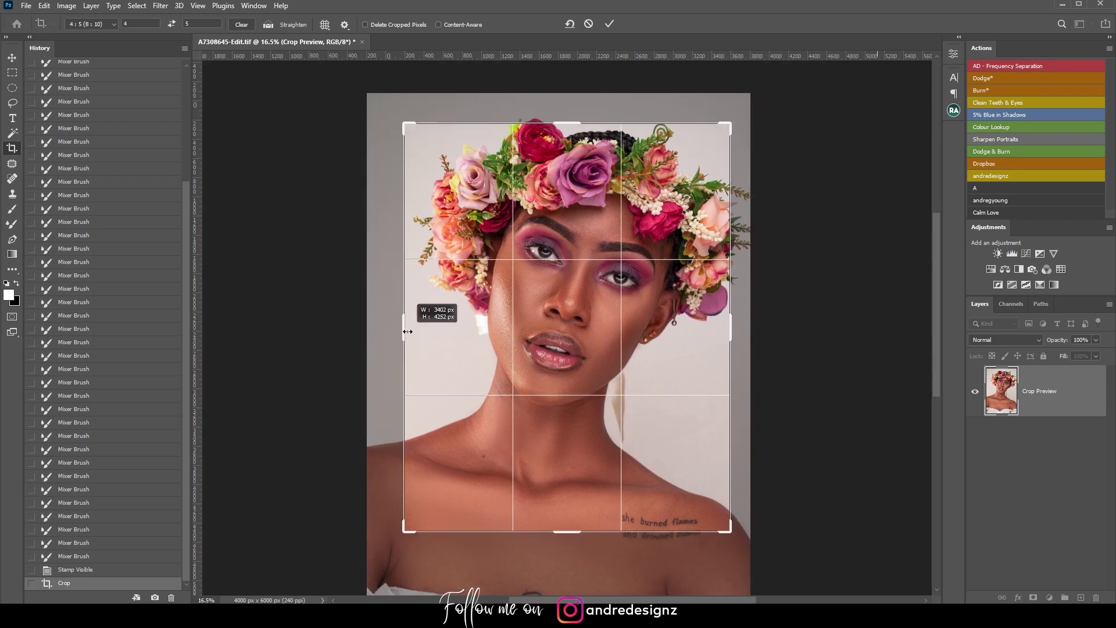
{"action": "left_click_drag", "start_coordinate": [638, 344], "coordinate": [659, 369]}
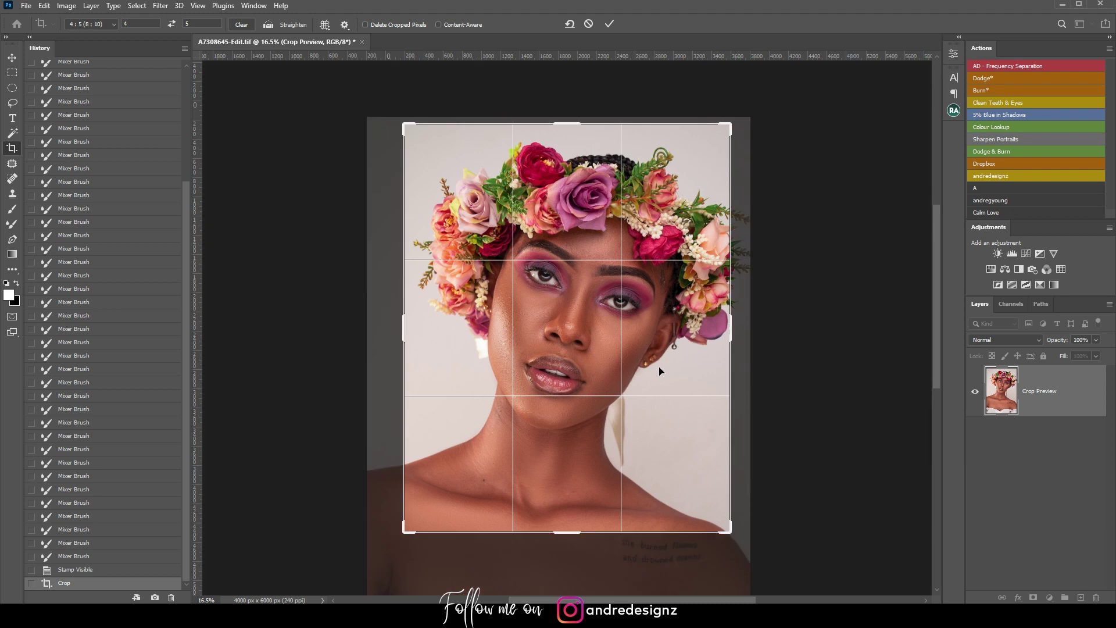
{"action": "key", "text": "Return"}
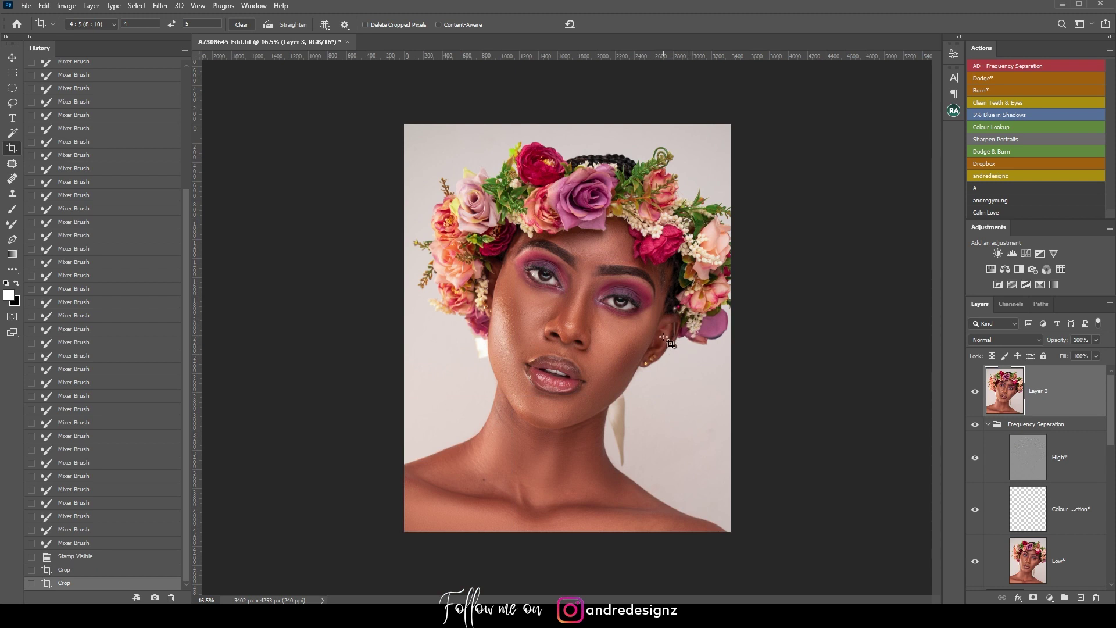
Step: Patch the small skin flaws beside the nose bridge and below the model's left eye on Layer 3
{"action": "scroll", "coordinate": [655, 347], "scroll_direction": "up", "scroll_amount": 3}
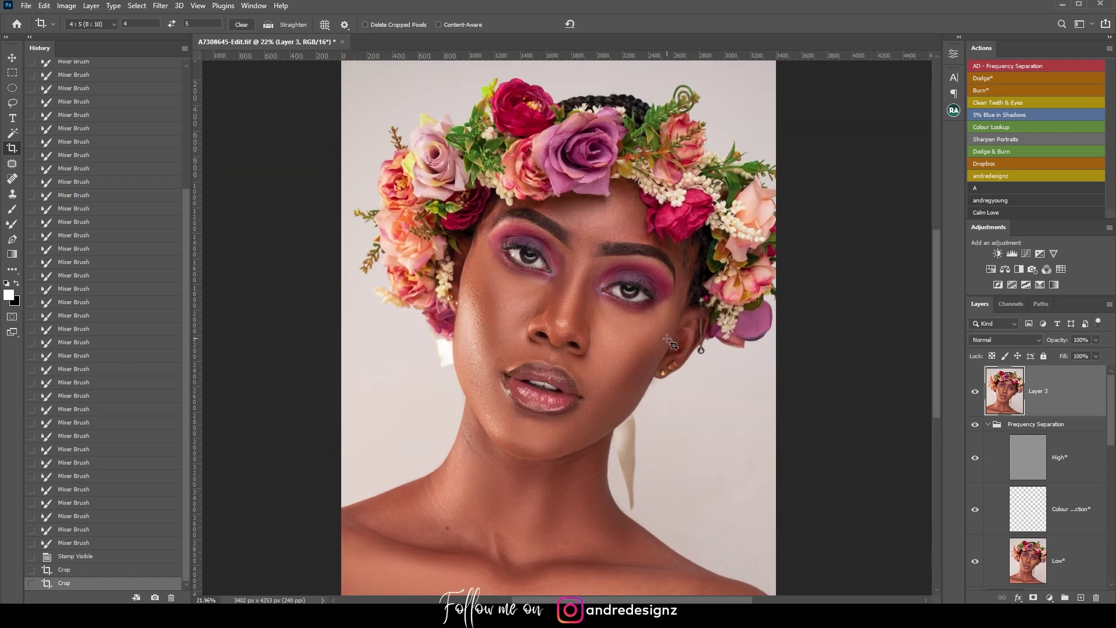
{"action": "scroll", "coordinate": [654, 347], "scroll_direction": "down", "scroll_amount": 3}
{"action": "scroll", "coordinate": [637, 340], "scroll_direction": "up", "scroll_amount": 4}
{"action": "scroll", "coordinate": [638, 343], "scroll_direction": "up", "scroll_amount": 5}
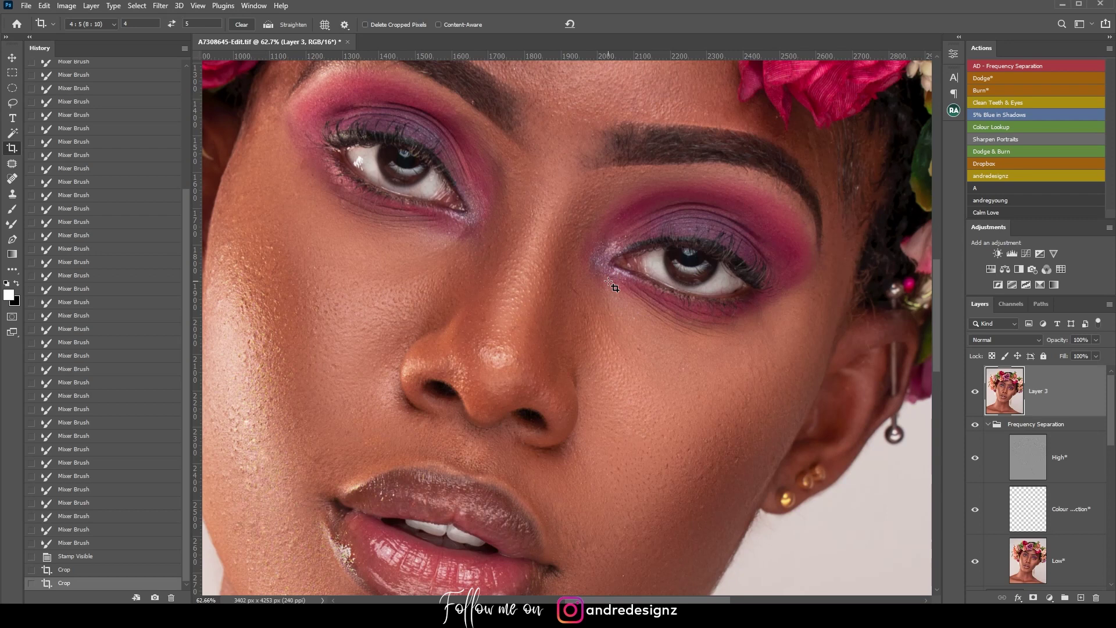
{"action": "scroll", "coordinate": [613, 287], "scroll_direction": "up", "scroll_amount": 1}
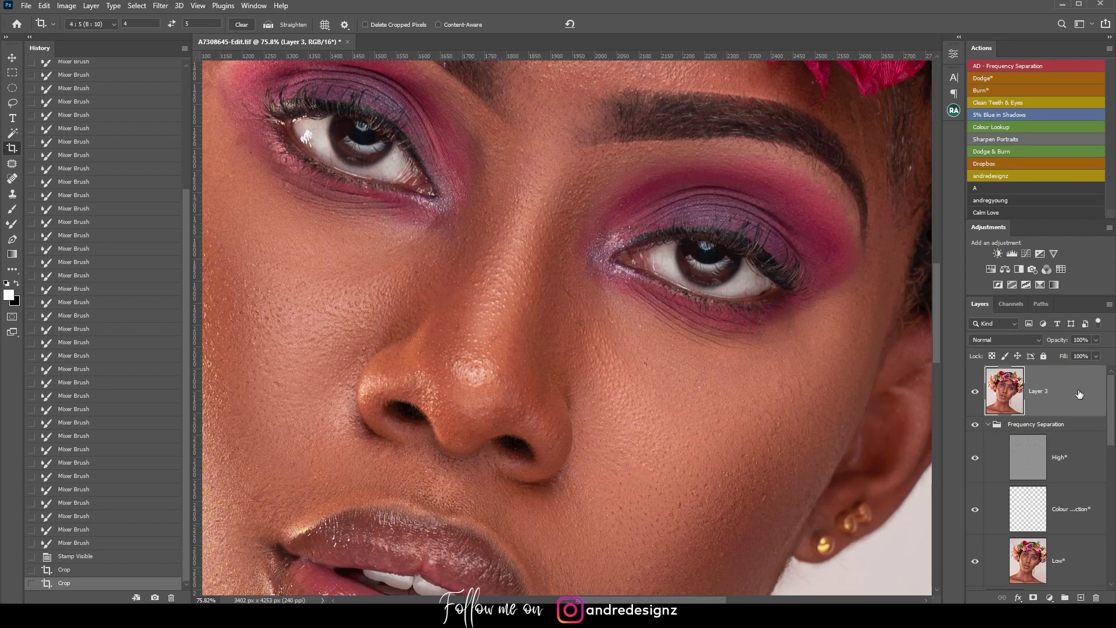
{"action": "key", "text": "j"}
{"action": "left_click_drag", "start_coordinate": [642, 372], "coordinate": [651, 362]}
{"action": "left_click_drag", "start_coordinate": [646, 365], "coordinate": [664, 379]}
{"action": "key", "text": "ctrl+d"}
{"action": "left_click_drag", "start_coordinate": [565, 282], "coordinate": [592, 329]}
{"action": "key", "text": "ctrl+d"}
{"action": "mouse_move", "coordinate": [588, 328]}
{"action": "left_mouse_down"}
{"action": "mouse_move", "coordinate": [609, 321]}
{"action": "mouse_move", "coordinate": [625, 333]}
{"action": "left_mouse_up"}
{"action": "key", "text": "ctrl+d"}
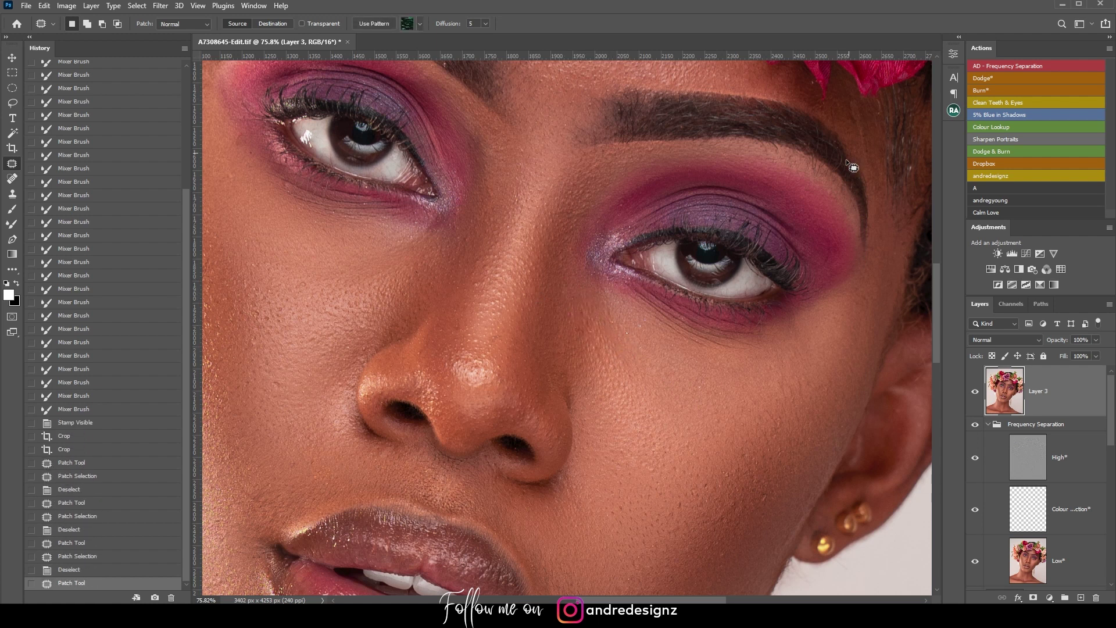
Step: Patch the small flaws under the outer end of the model's left eyebrow
{"action": "mouse_move", "coordinate": [808, 165]}
{"action": "left_mouse_down"}
{"action": "mouse_move", "coordinate": [842, 190]}
{"action": "mouse_move", "coordinate": [816, 174]}
{"action": "mouse_move", "coordinate": [829, 174]}
{"action": "left_mouse_up"}
{"action": "key", "text": "ctrl+d"}
{"action": "left_click_drag", "start_coordinate": [824, 175], "coordinate": [848, 209]}
{"action": "key", "text": "ctrl+d"}
{"action": "key", "text": "ctrl+d"}
{"action": "key", "text": "ctrl+d"}
{"action": "left_click_drag", "start_coordinate": [849, 210], "coordinate": [854, 217]}
{"action": "key", "text": "ctrl+d"}
Step: Patch the stray hairs along the lower edge of the model's right eyebrow, around the middle of its arch
{"action": "left_click_drag", "start_coordinate": [525, 114], "coordinate": [767, 288]}
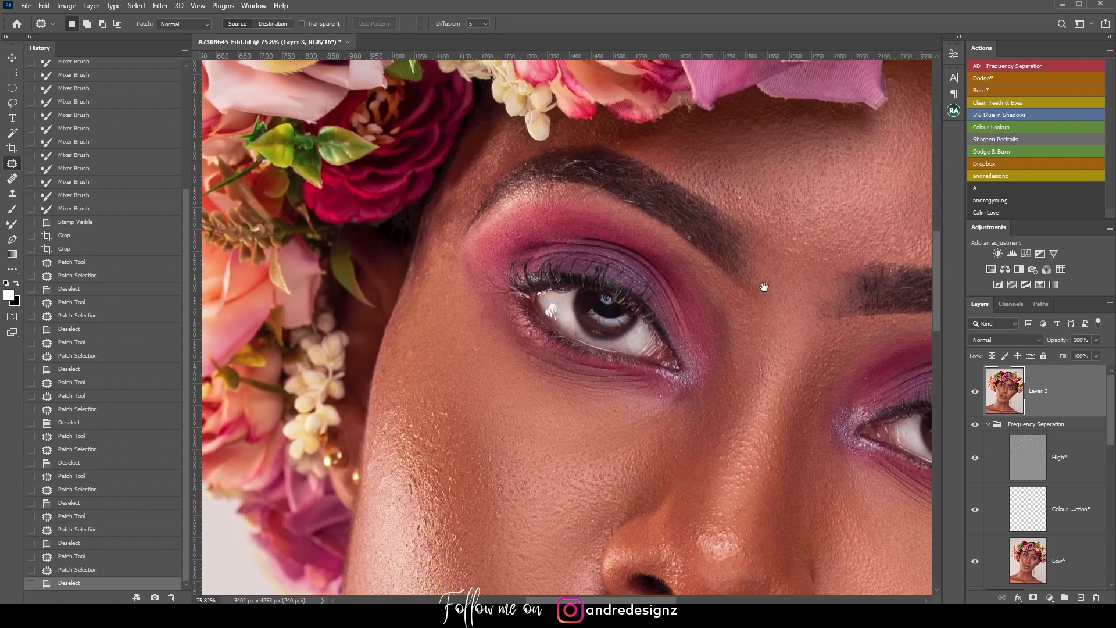
{"action": "mouse_move", "coordinate": [599, 187]}
{"action": "left_mouse_down"}
{"action": "mouse_move", "coordinate": [580, 197]}
{"action": "mouse_move", "coordinate": [597, 195]}
{"action": "left_mouse_up"}
{"action": "left_click_drag", "start_coordinate": [593, 195], "coordinate": [583, 198]}
{"action": "key", "text": "ctrl+d"}
{"action": "mouse_move", "coordinate": [570, 187]}
{"action": "left_mouse_down"}
{"action": "mouse_move", "coordinate": [546, 198]}
{"action": "mouse_move", "coordinate": [573, 199]}
{"action": "left_mouse_up"}
{"action": "left_click_drag", "start_coordinate": [560, 194], "coordinate": [573, 195]}
{"action": "key", "text": "ctrl+d"}
{"action": "left_click_drag", "start_coordinate": [570, 196], "coordinate": [584, 200]}
{"action": "key", "text": "ctrl+d"}
Step: Patch the remaining flaws between the inner half of the model's right eyebrow and the eyelid makeup
{"action": "mouse_move", "coordinate": [638, 252]}
{"action": "left_mouse_down"}
{"action": "mouse_move", "coordinate": [564, 254]}
{"action": "mouse_move", "coordinate": [626, 238]}
{"action": "left_mouse_up"}
{"action": "left_click_drag", "start_coordinate": [626, 241], "coordinate": [638, 248]}
{"action": "key", "text": "ctrl+d"}
{"action": "left_click_drag", "start_coordinate": [637, 201], "coordinate": [635, 197]}
{"action": "left_click_drag", "start_coordinate": [635, 196], "coordinate": [649, 200]}
{"action": "key", "text": "ctrl+d"}
{"action": "mouse_move", "coordinate": [616, 238]}
{"action": "left_mouse_down"}
{"action": "mouse_move", "coordinate": [629, 243]}
{"action": "mouse_move", "coordinate": [619, 235]}
{"action": "left_mouse_up"}
{"action": "key", "text": "ctrl+d"}
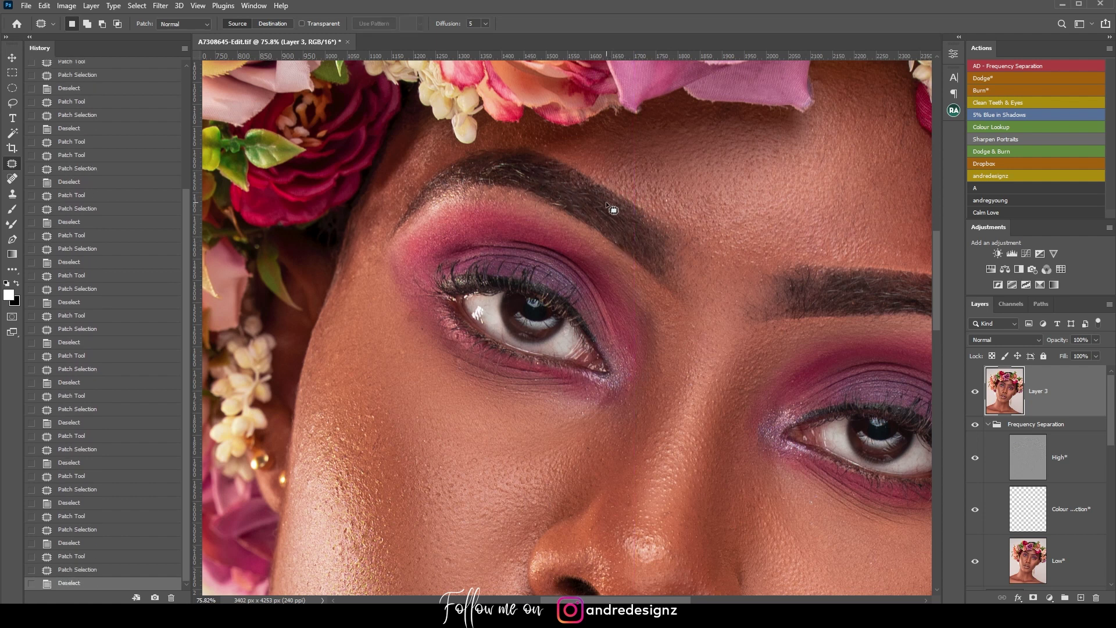
Step: Patch a small spot on the forehead above the gap between the eyebrows
{"action": "mouse_move", "coordinate": [786, 148]}
{"action": "left_mouse_down"}
{"action": "mouse_move", "coordinate": [765, 158]}
{"action": "mouse_move", "coordinate": [786, 169]}
{"action": "left_mouse_up"}
{"action": "left_click_drag", "start_coordinate": [785, 165], "coordinate": [777, 165]}
{"action": "left_click", "coordinate": [786, 201]}
{"action": "scroll", "coordinate": [647, 93], "scroll_direction": "down", "scroll_amount": 10}
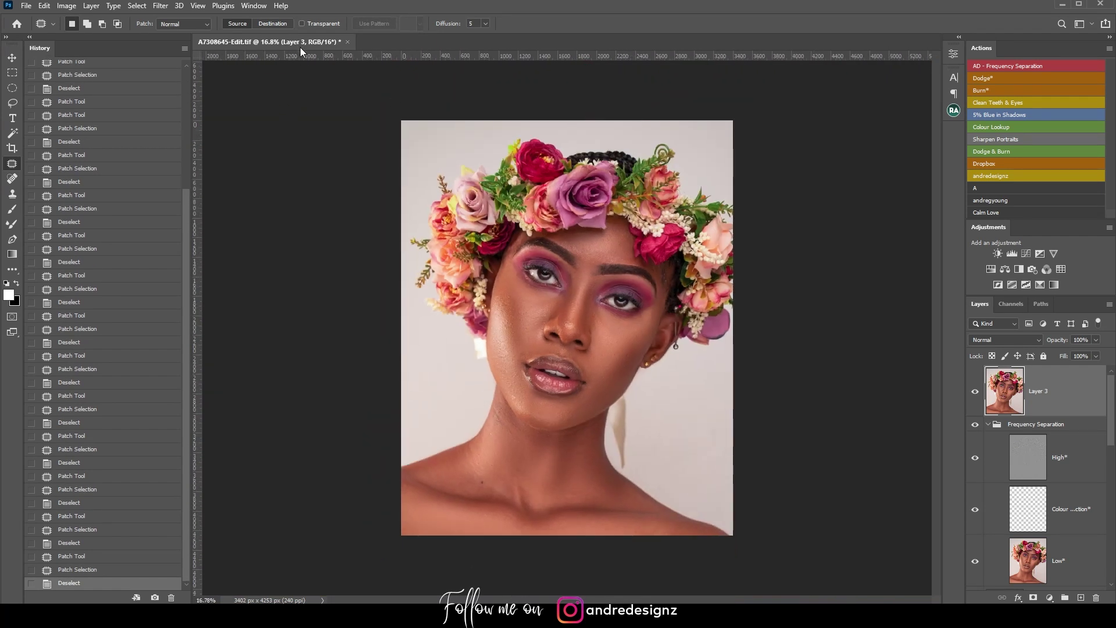
Step: Duplicate the image as A7308645-Edit copy and dock its window as a tabbed document
{"action": "left_click_drag", "start_coordinate": [300, 44], "coordinate": [305, 80]}
{"action": "right_click", "coordinate": [306, 82]}
{"action": "left_click", "coordinate": [321, 86]}
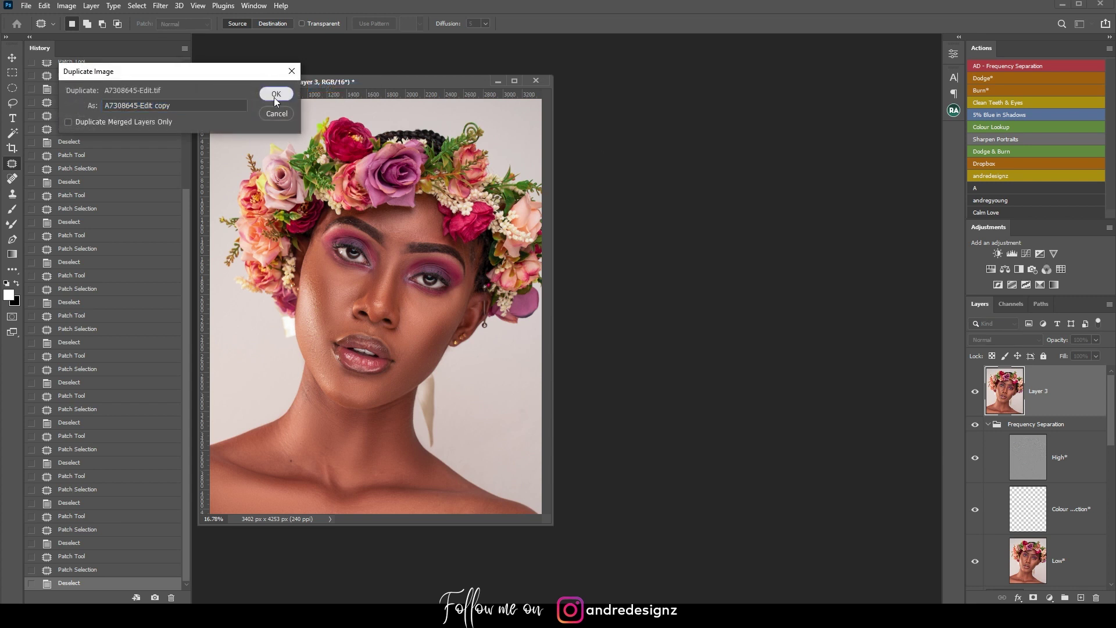
{"action": "left_click", "coordinate": [275, 98]}
{"action": "left_click_drag", "start_coordinate": [347, 82], "coordinate": [352, 42]}
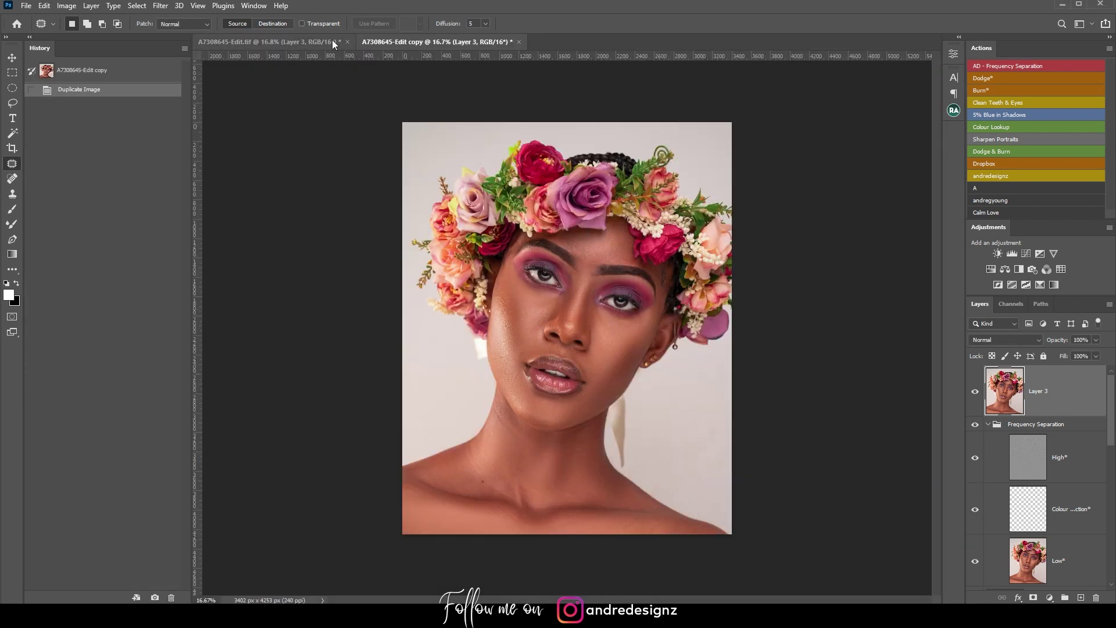
Step: In A7308645-Edit.tif, hide every layer except the original Layer 0
{"action": "left_click", "coordinate": [326, 44]}
{"action": "scroll", "coordinate": [1022, 543], "scroll_direction": "down", "scroll_amount": 5}
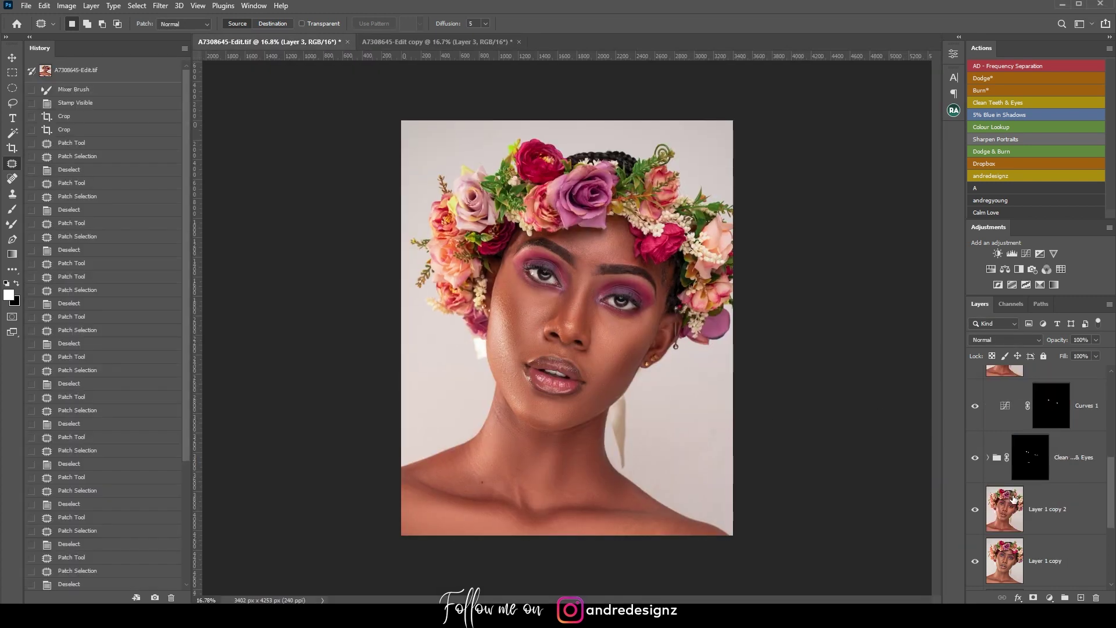
{"action": "left_click", "coordinate": [976, 564], "text": "alt"}
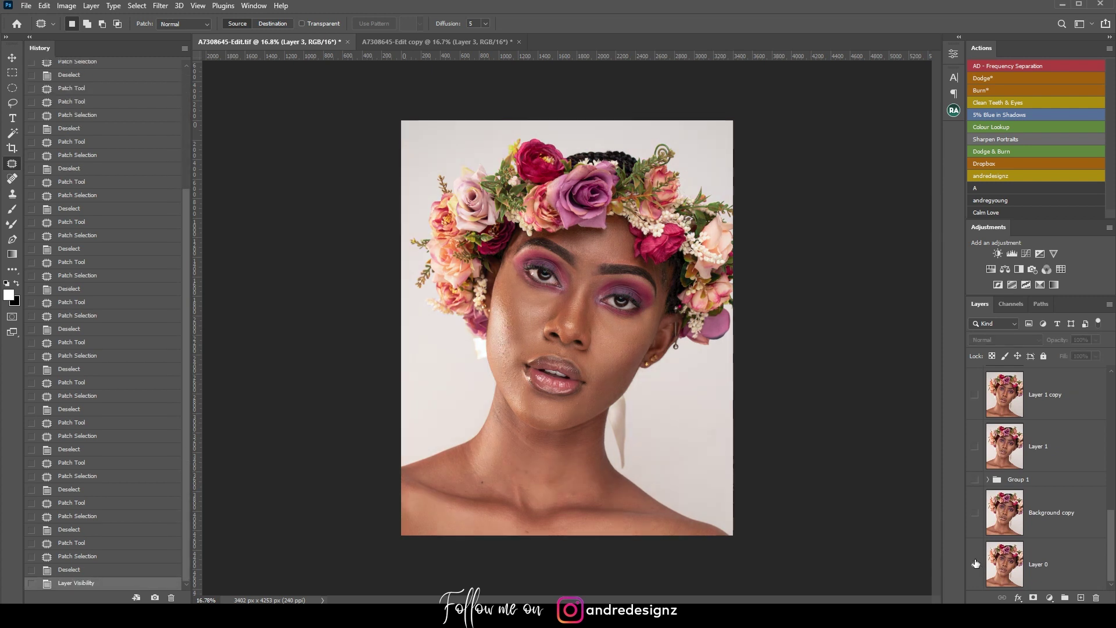
Step: Return to A7308645-Edit copy and arrange the two open documents side by side
{"action": "left_click", "coordinate": [429, 43]}
{"action": "left_click", "coordinate": [198, 5]}
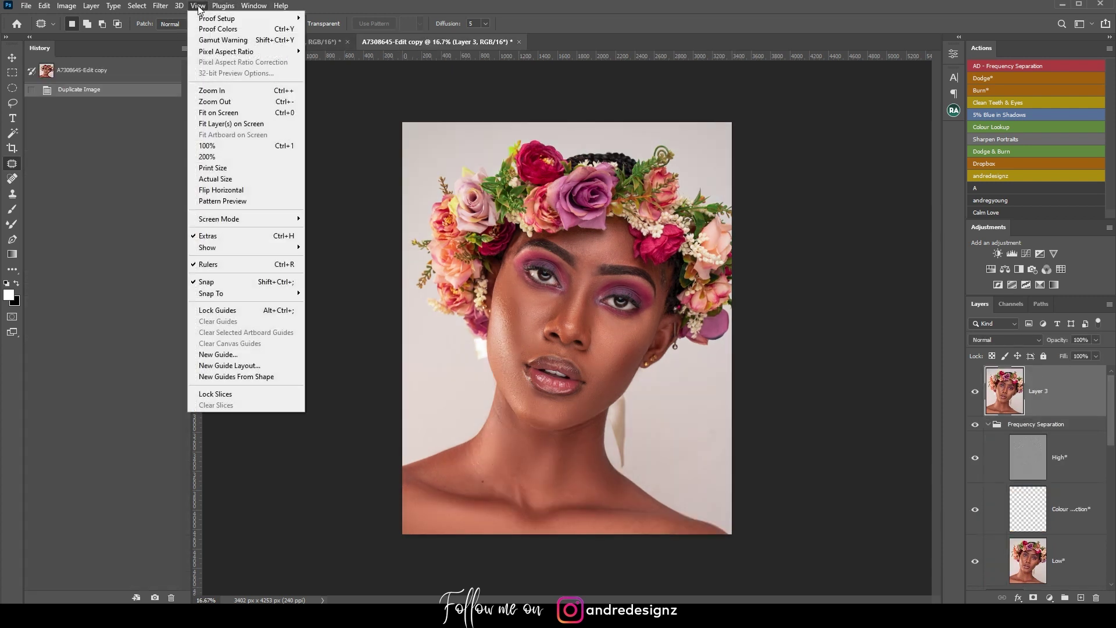
{"action": "mouse_move", "coordinate": [253, 6]}
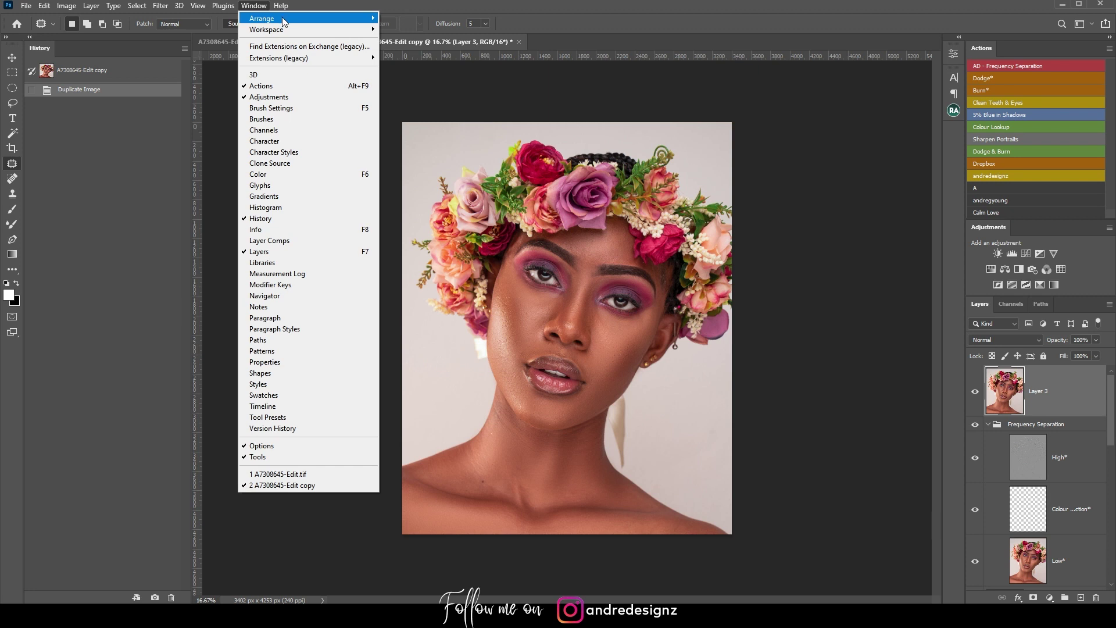
{"action": "mouse_move", "coordinate": [285, 20]}
{"action": "left_click", "coordinate": [420, 51]}
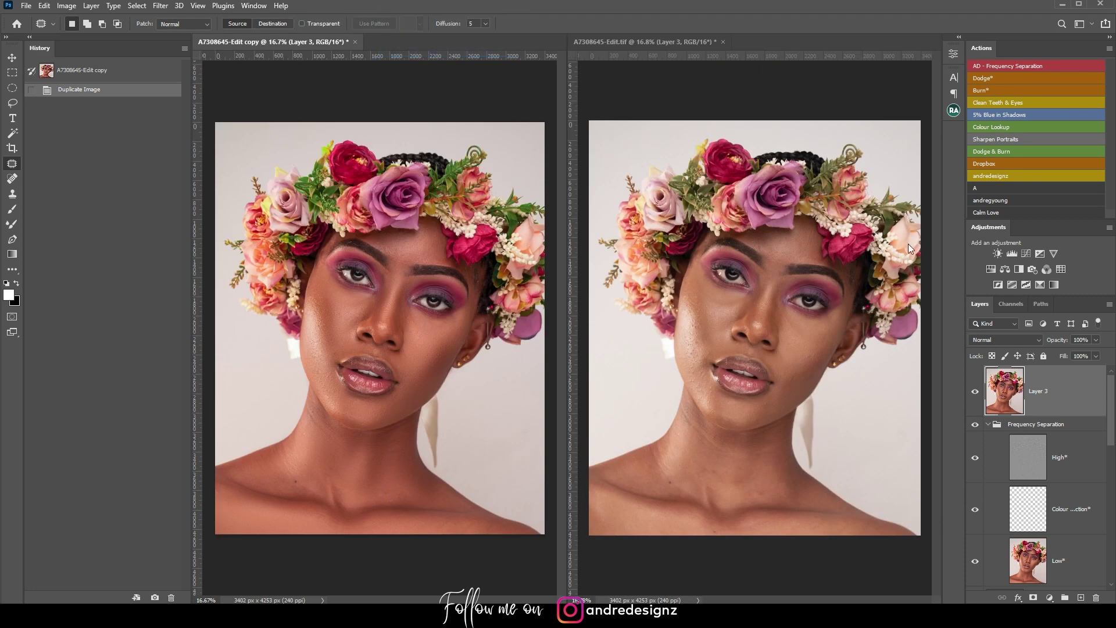